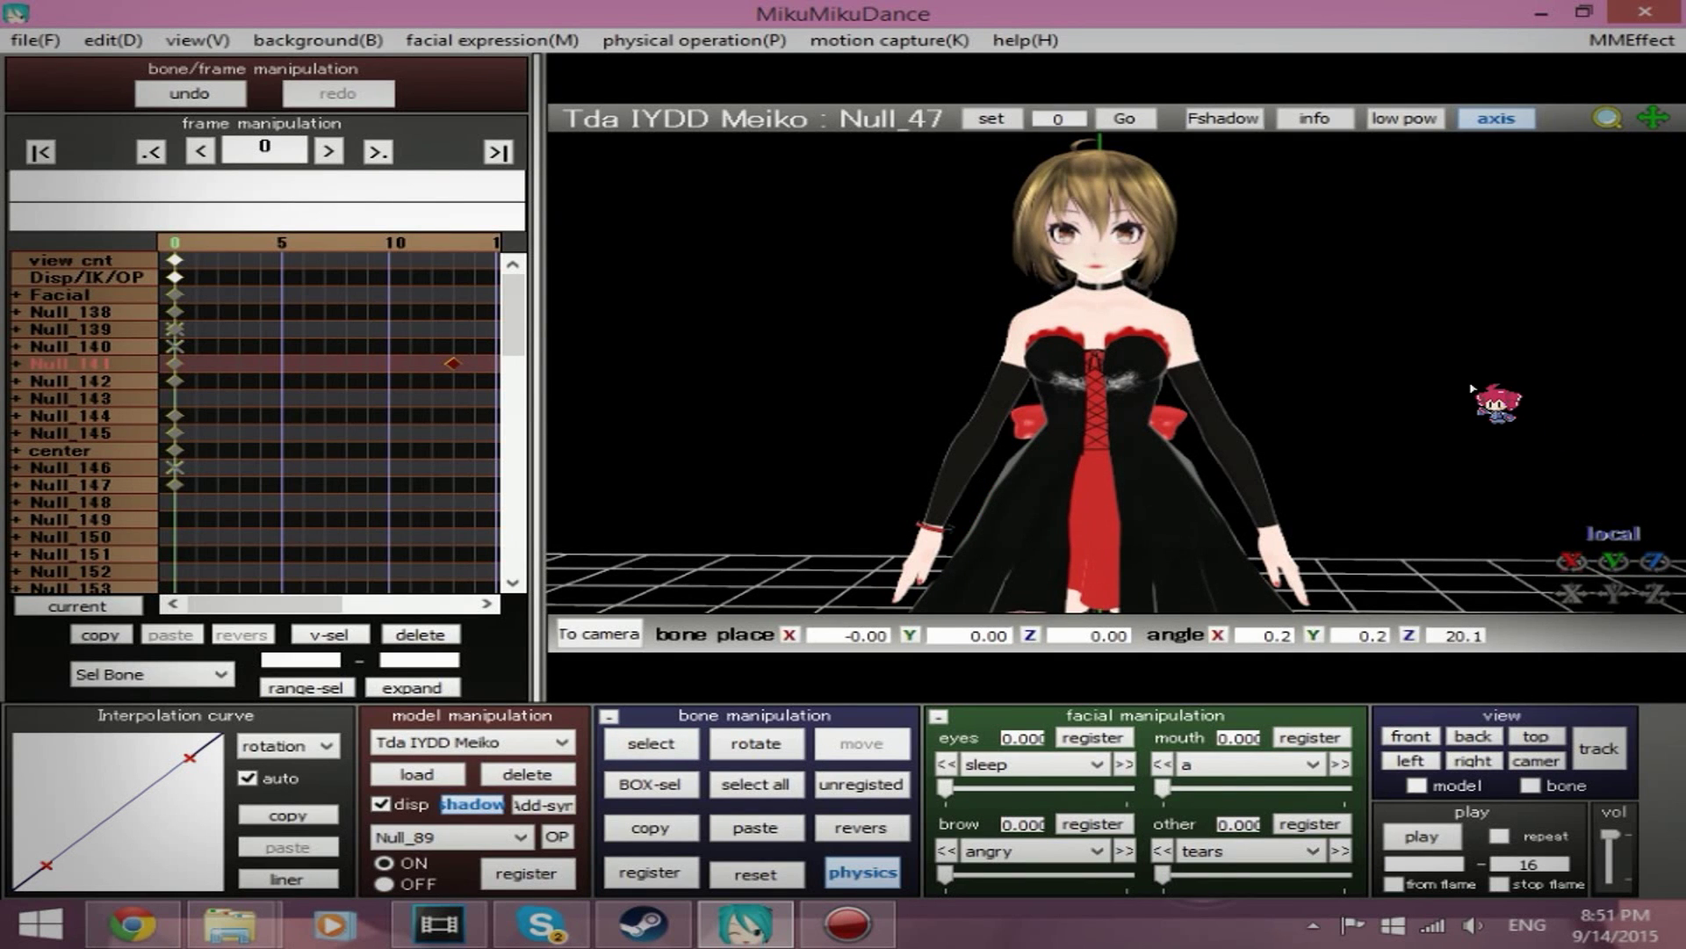
Step: Reset the arm's rotation interpolation curve to a straight linear line
mouse_move(1472, 388)
right_down()
mouse_move(1497, 393)
mouse_move(1109, 395)
mouse_move(1419, 402)
mouse_move(1490, 540)
mouse_move(1546, 540)
mouse_move(1489, 413)
mouse_move(1467, 303)
mouse_move(1478, 395)
right_up()
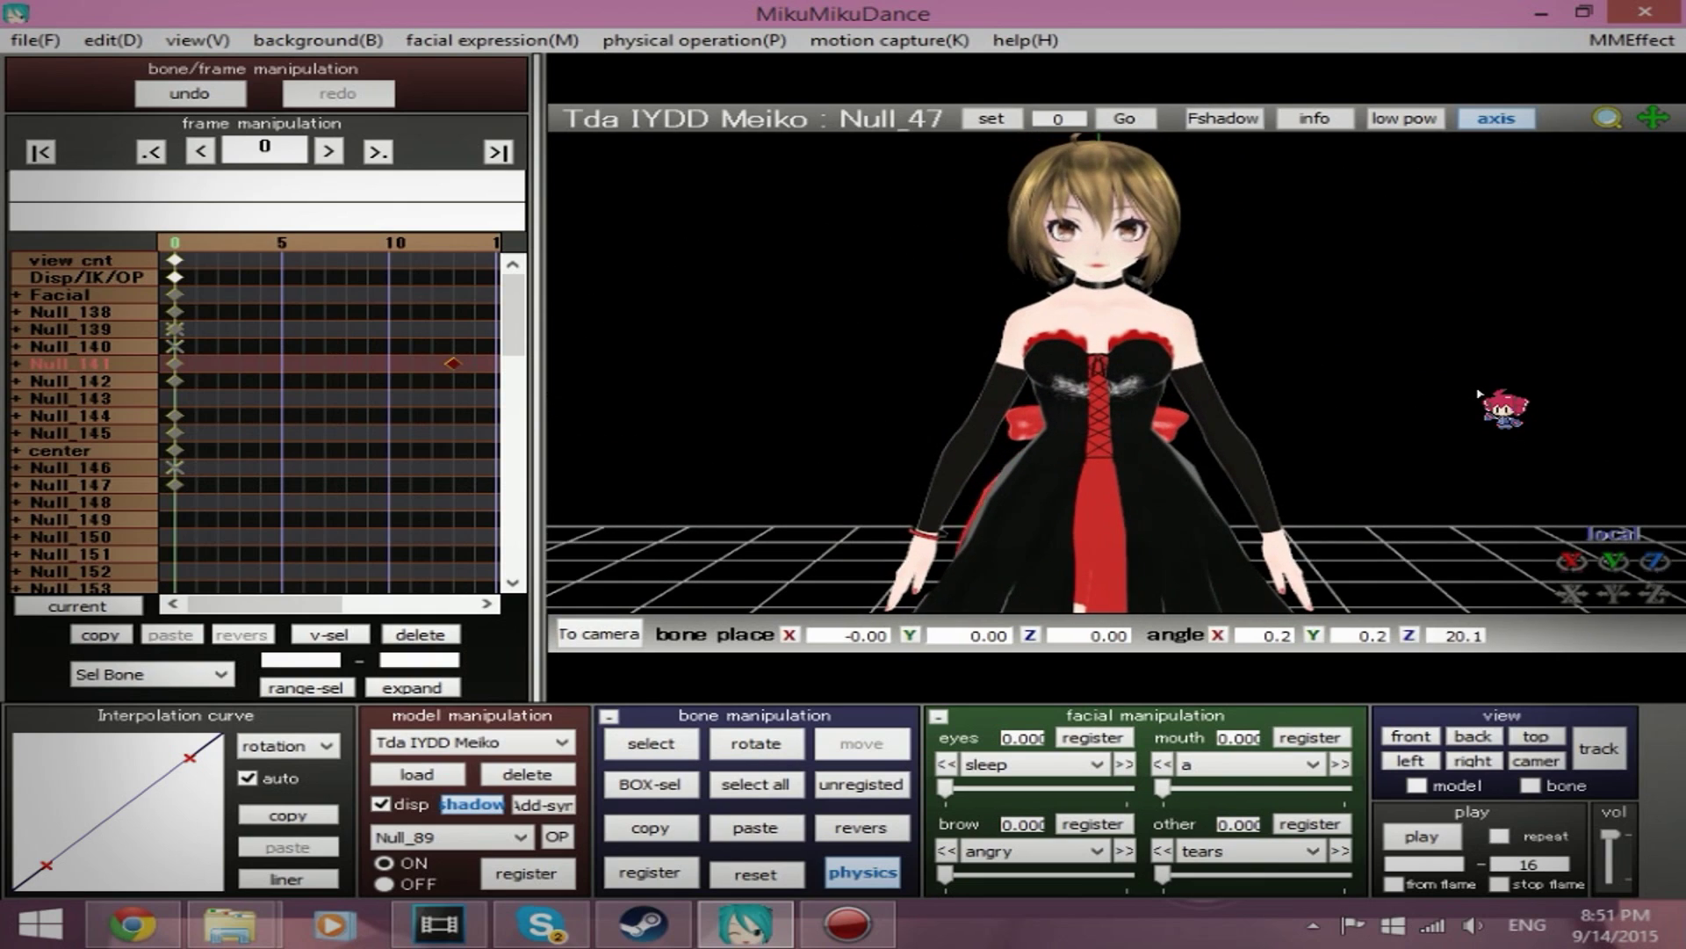
drag(189, 757, 10, 676)
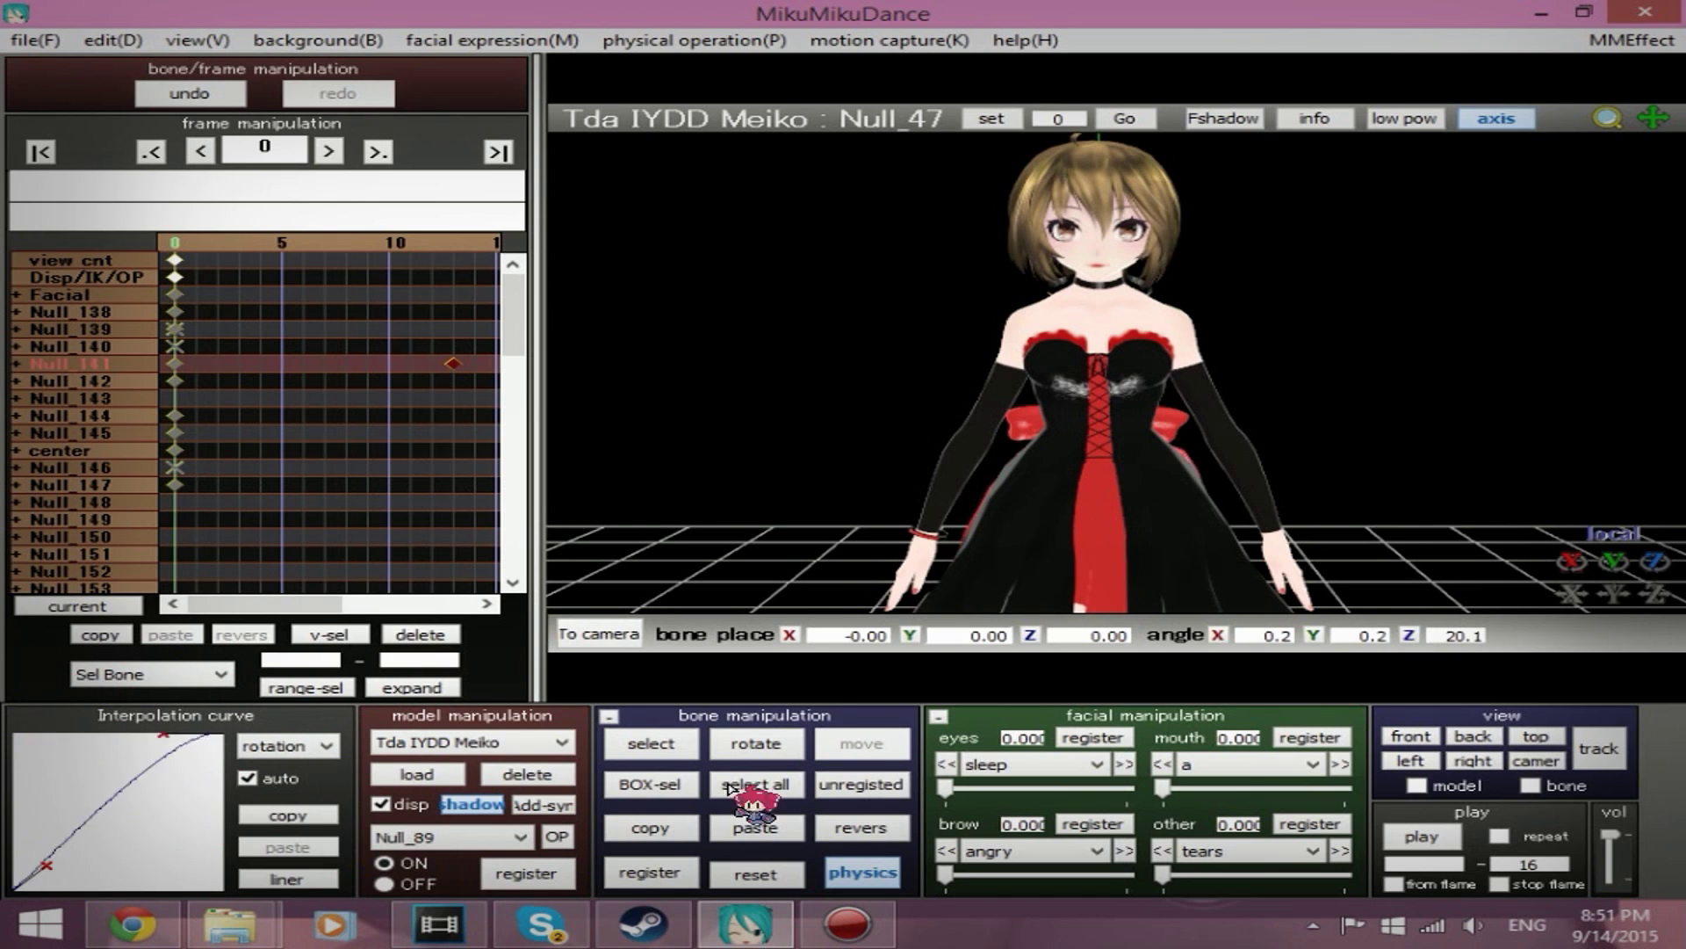
click(287, 878)
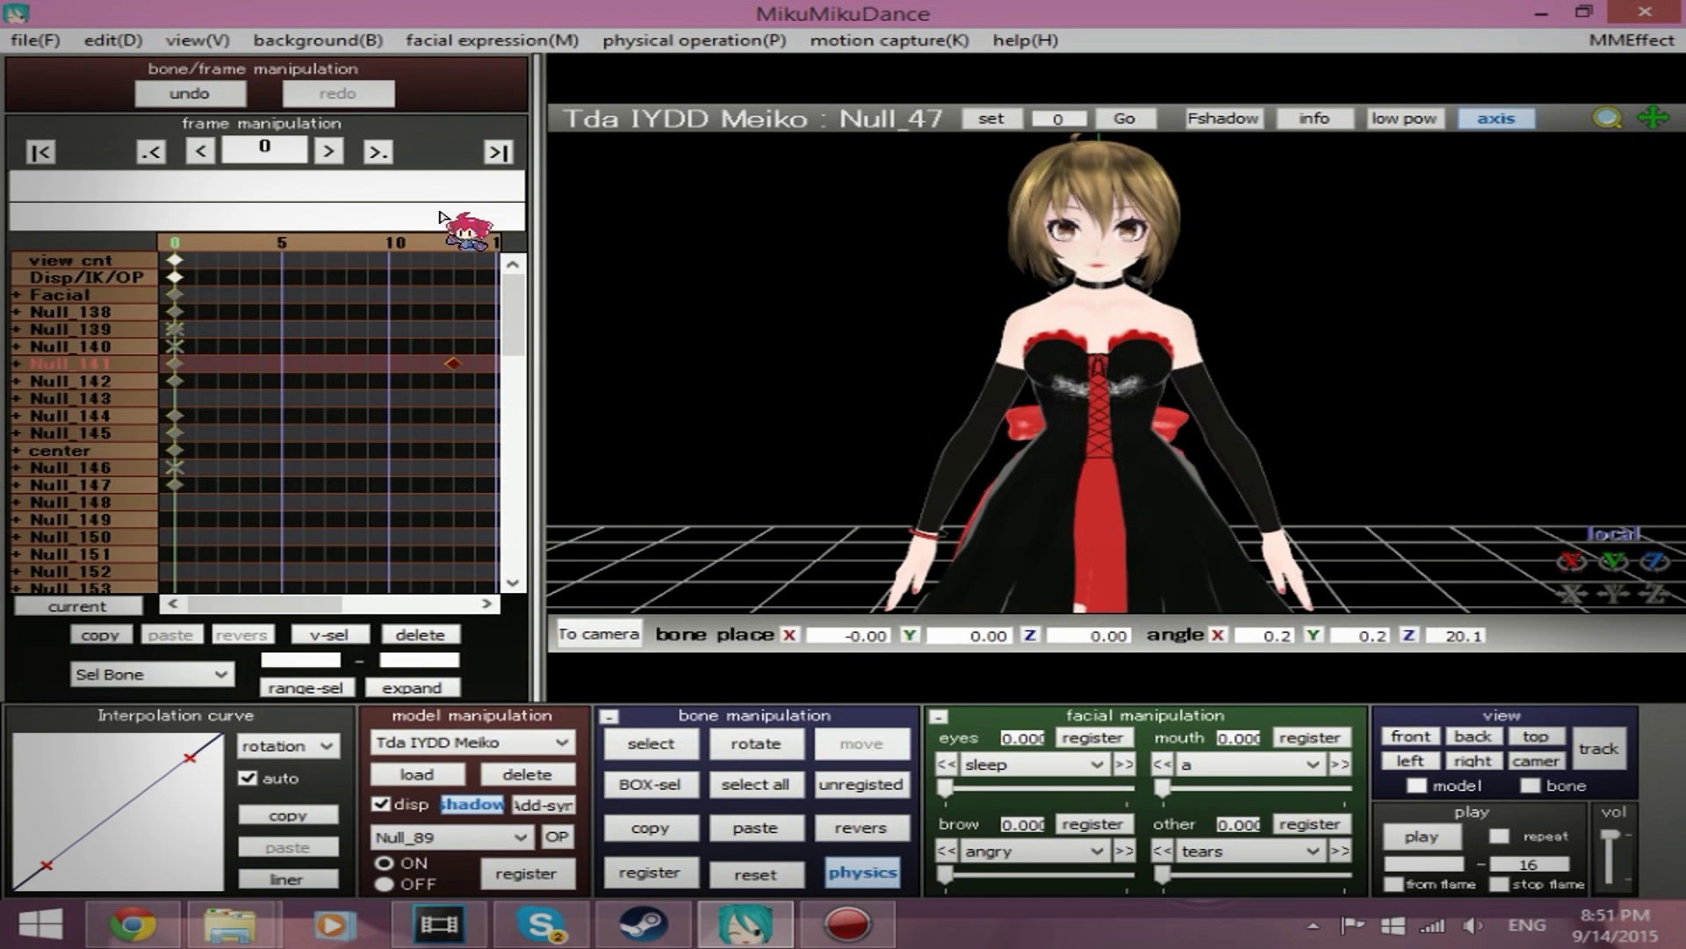
Step: Compare the rest pose at frame 0 with the raised arm at frame 13, then play the animation
click(456, 243)
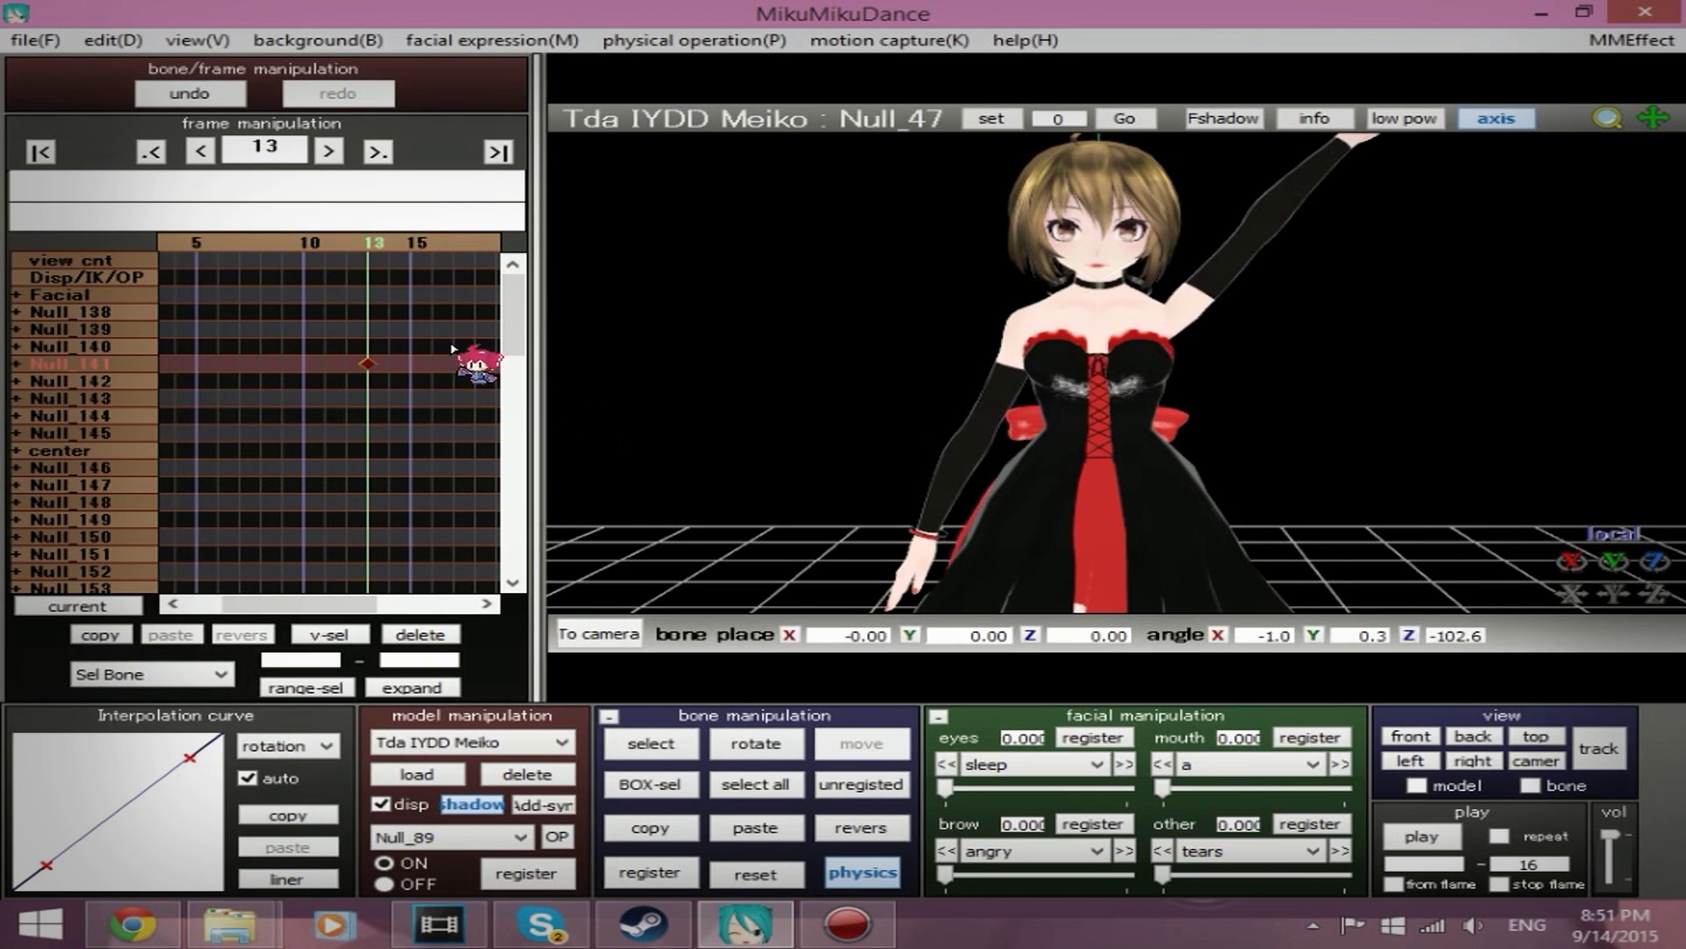
click(42, 153)
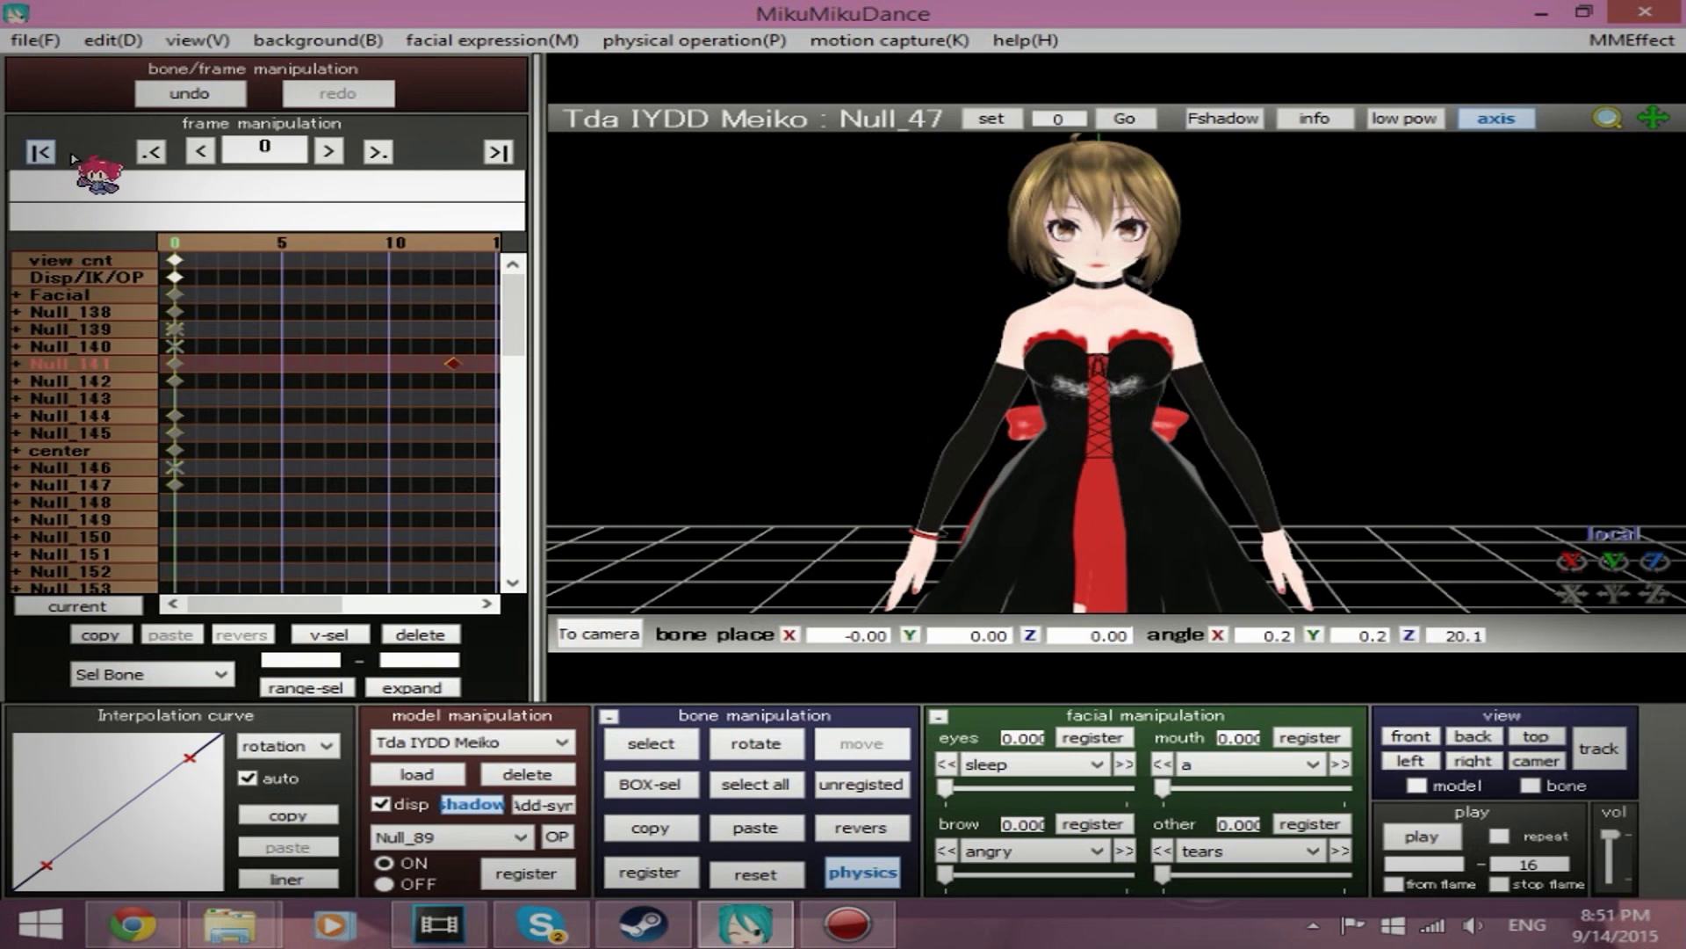
click(378, 152)
click(42, 153)
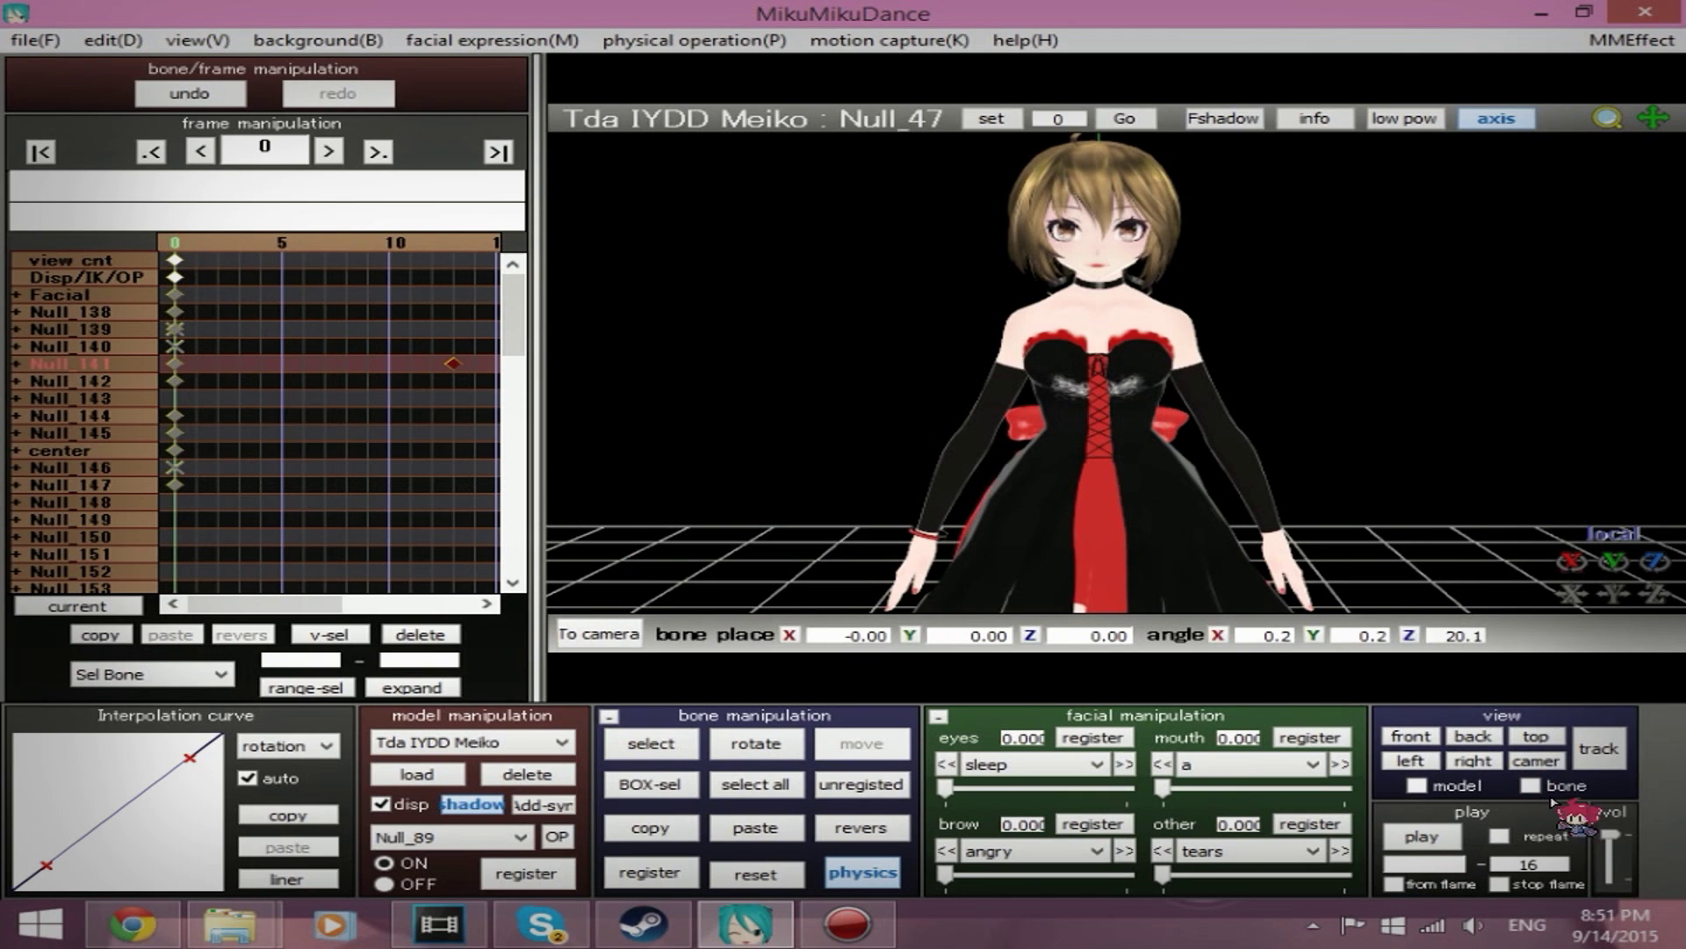
click(1425, 836)
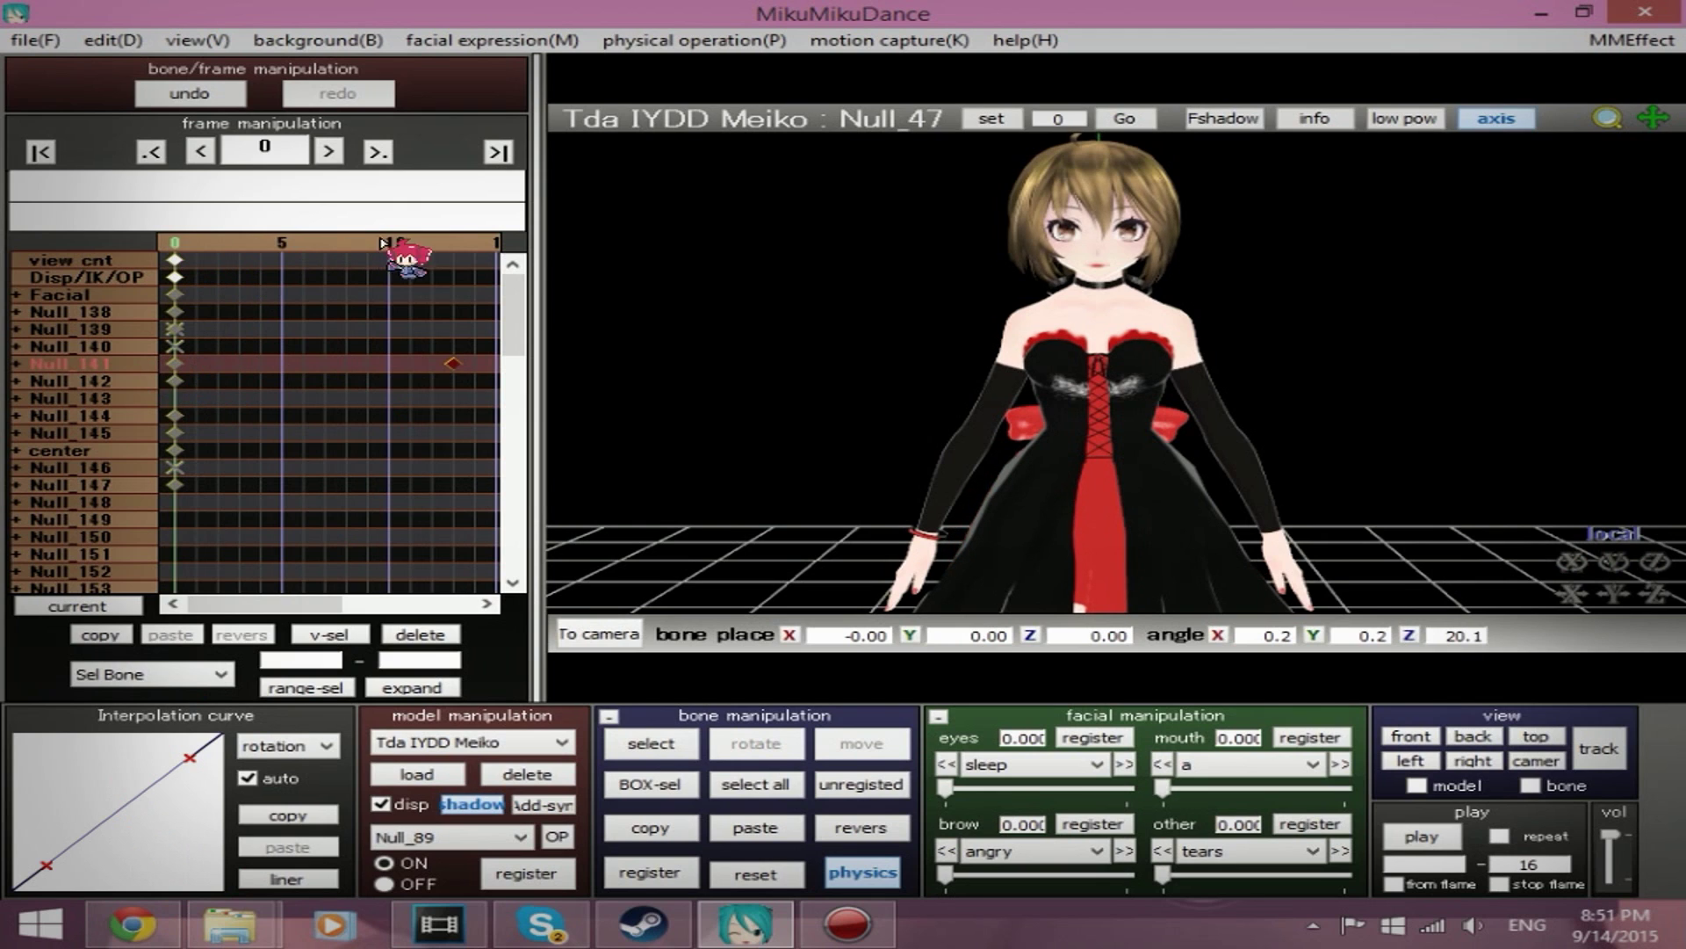
Step: Step through frames 3, 8, 11 and 13 to check the in-between arm poses, then return to 0
click(451, 244)
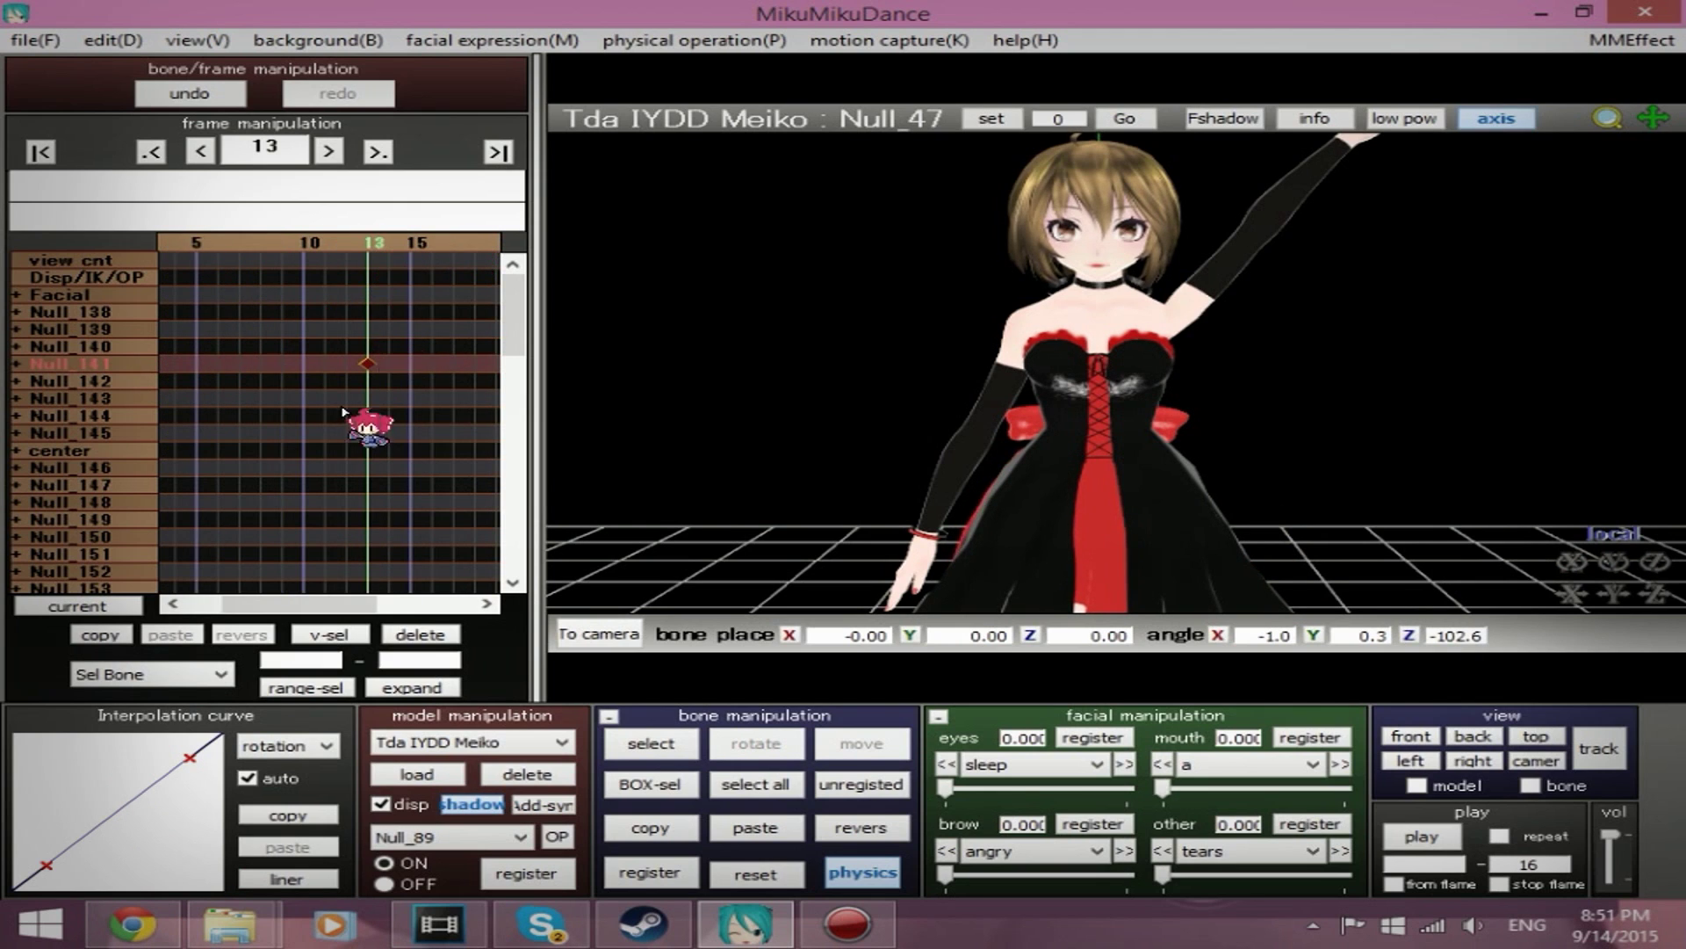
click(243, 242)
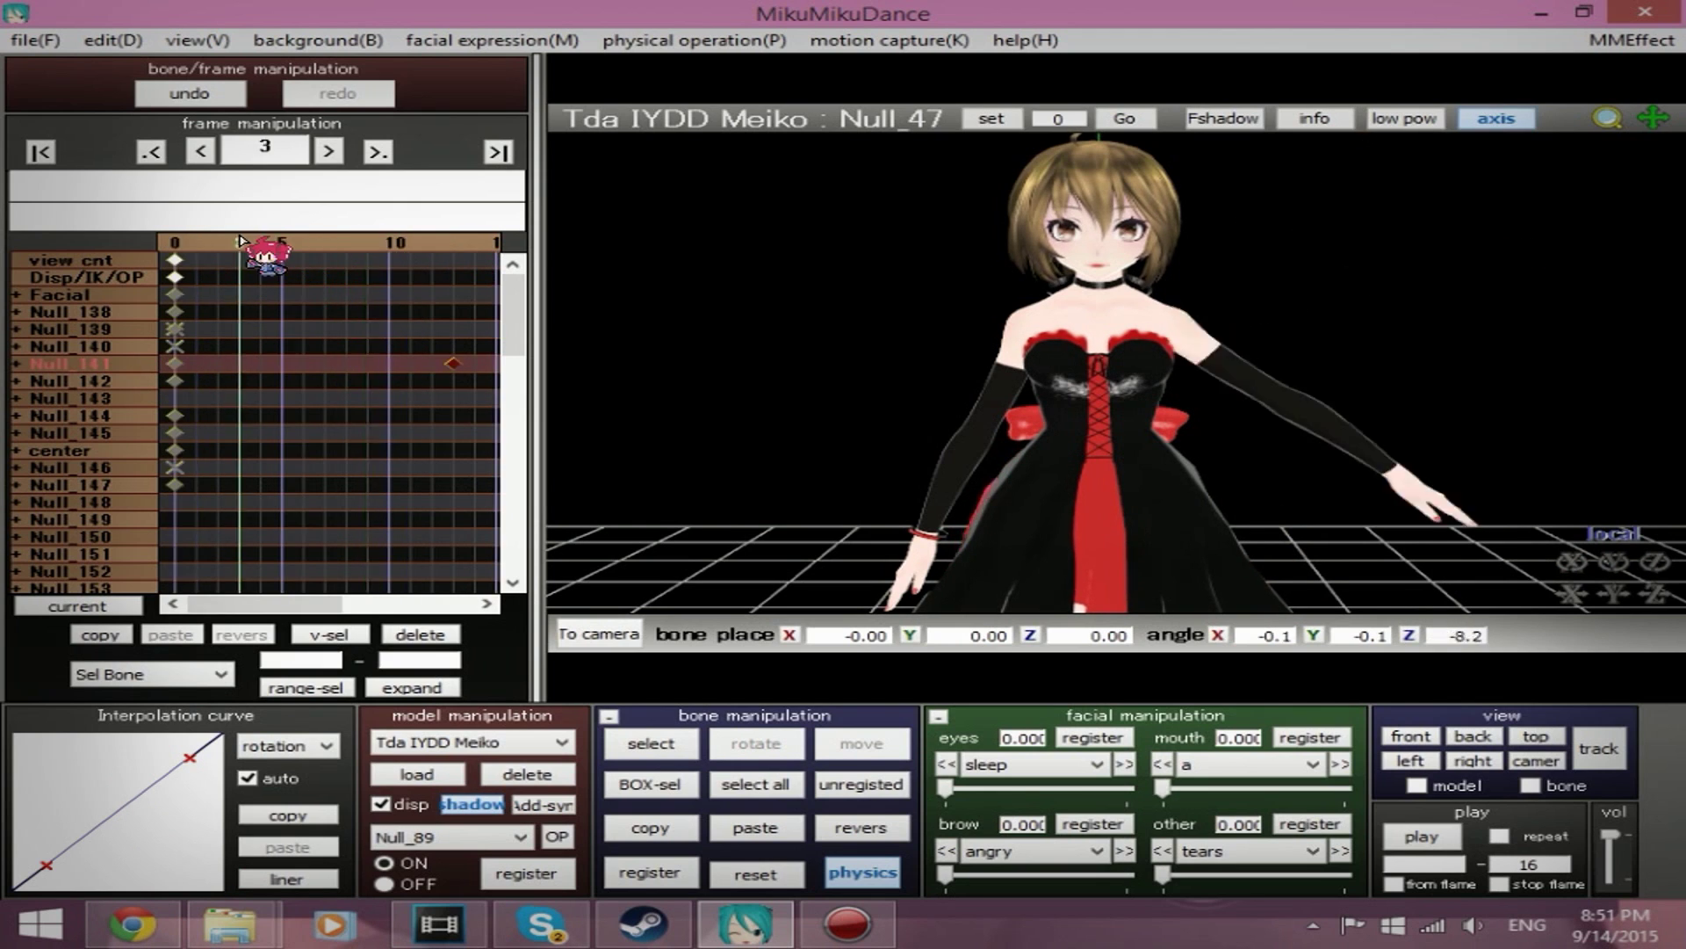
click(345, 243)
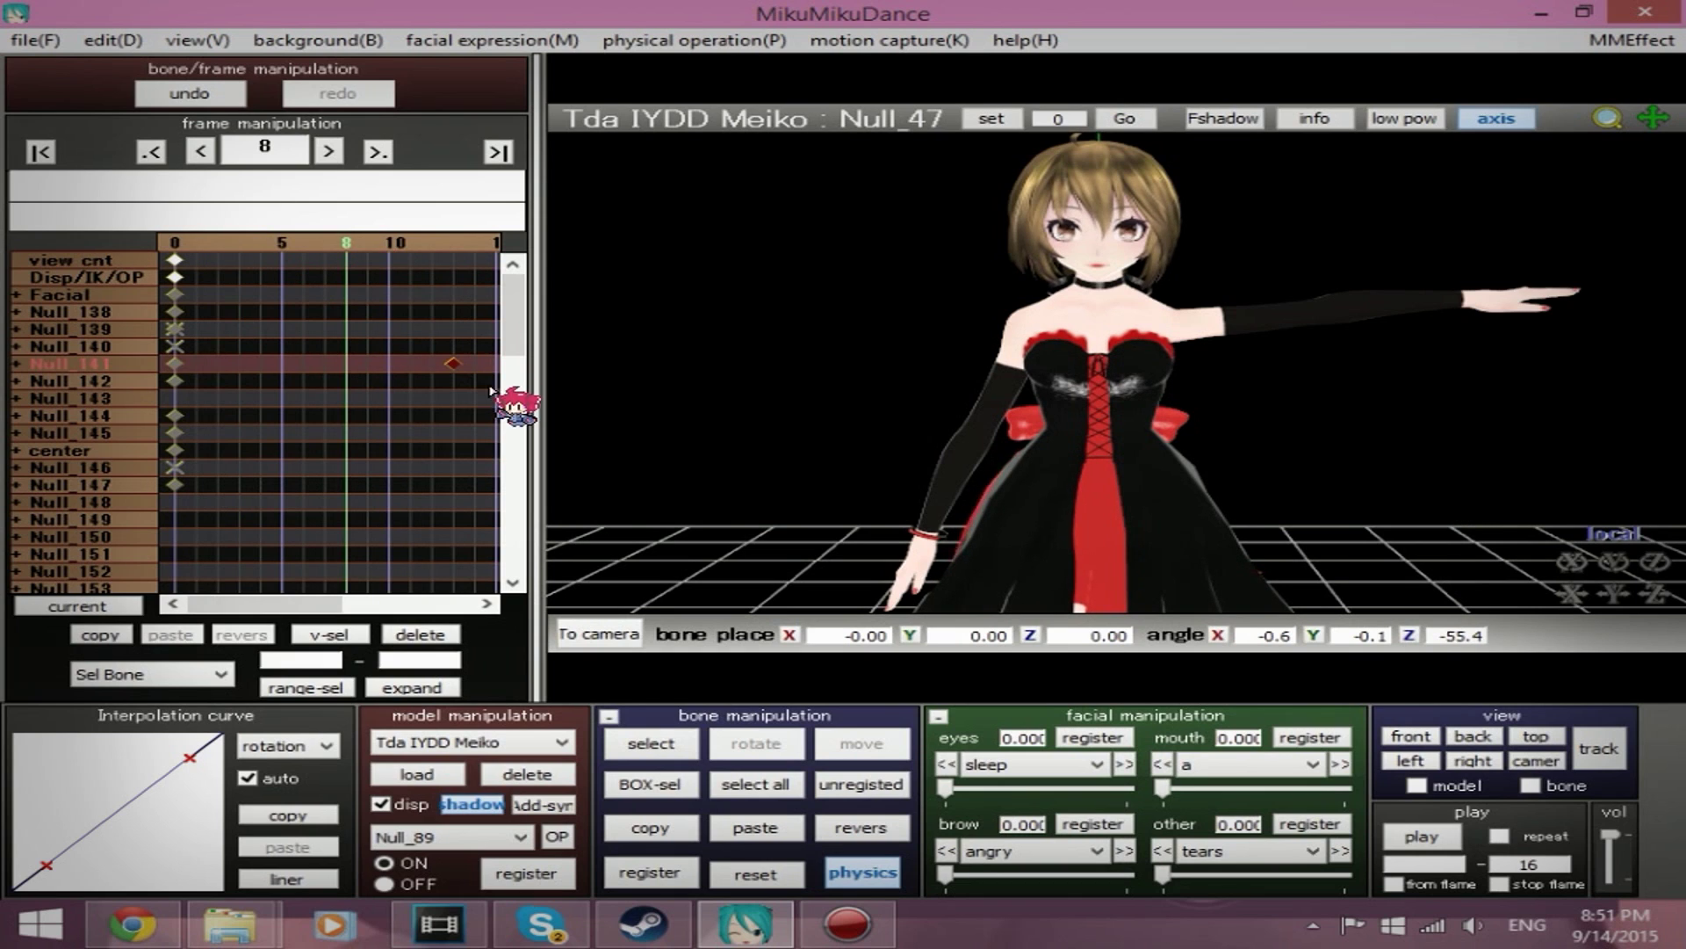
click(404, 242)
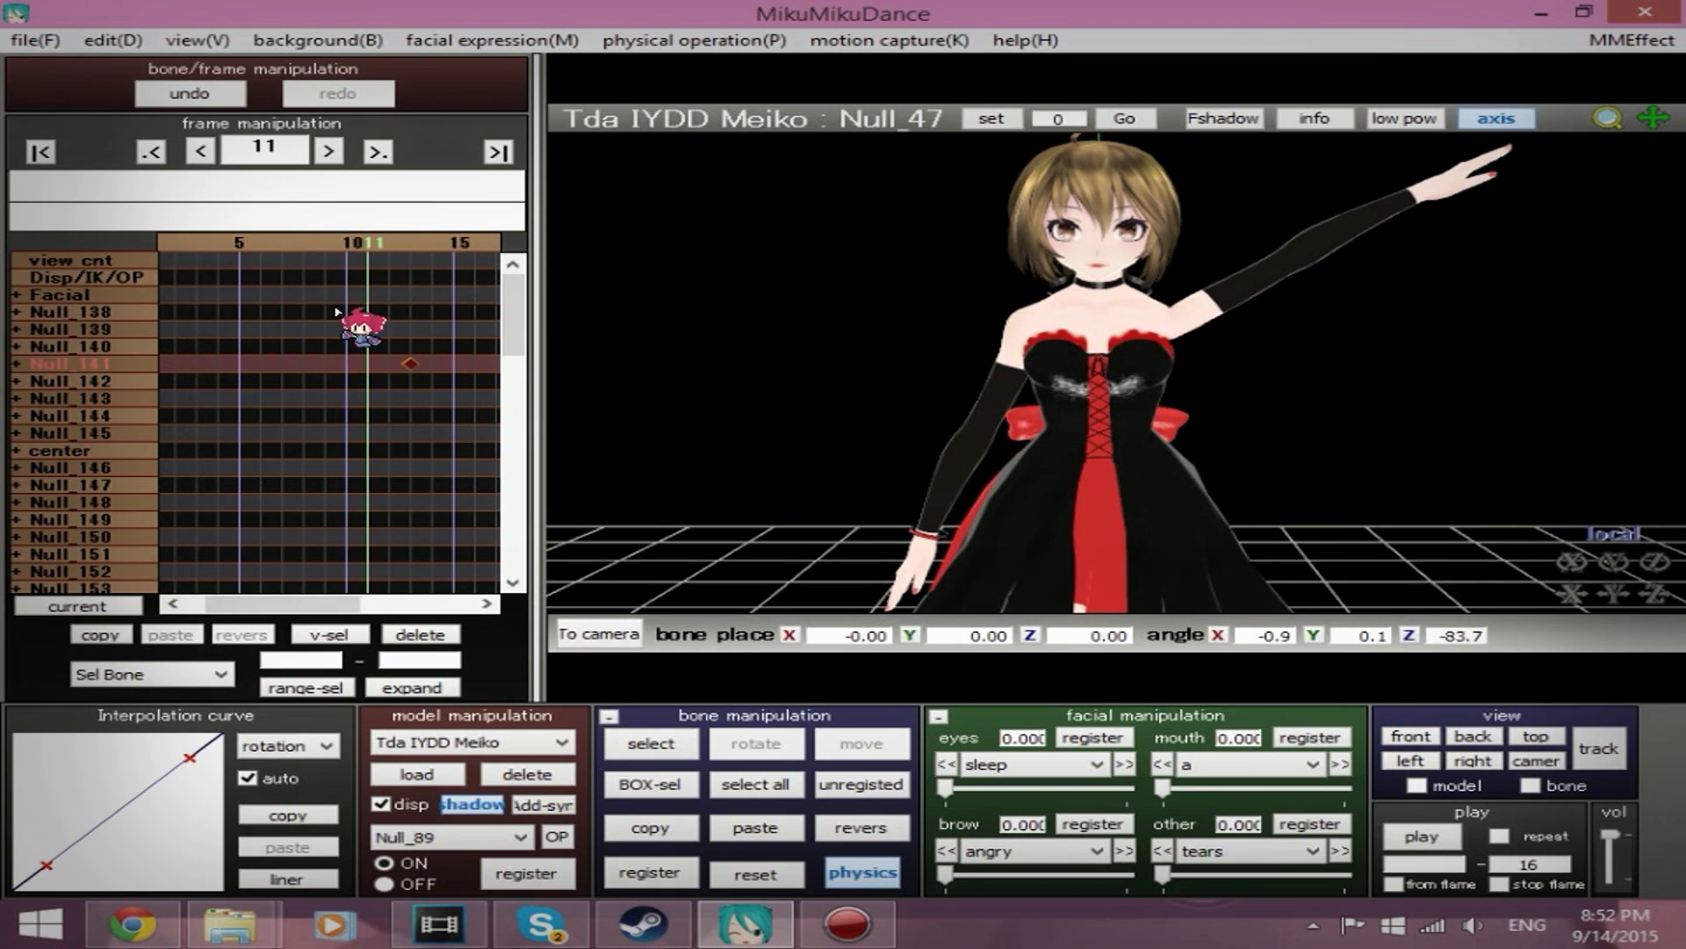
click(403, 243)
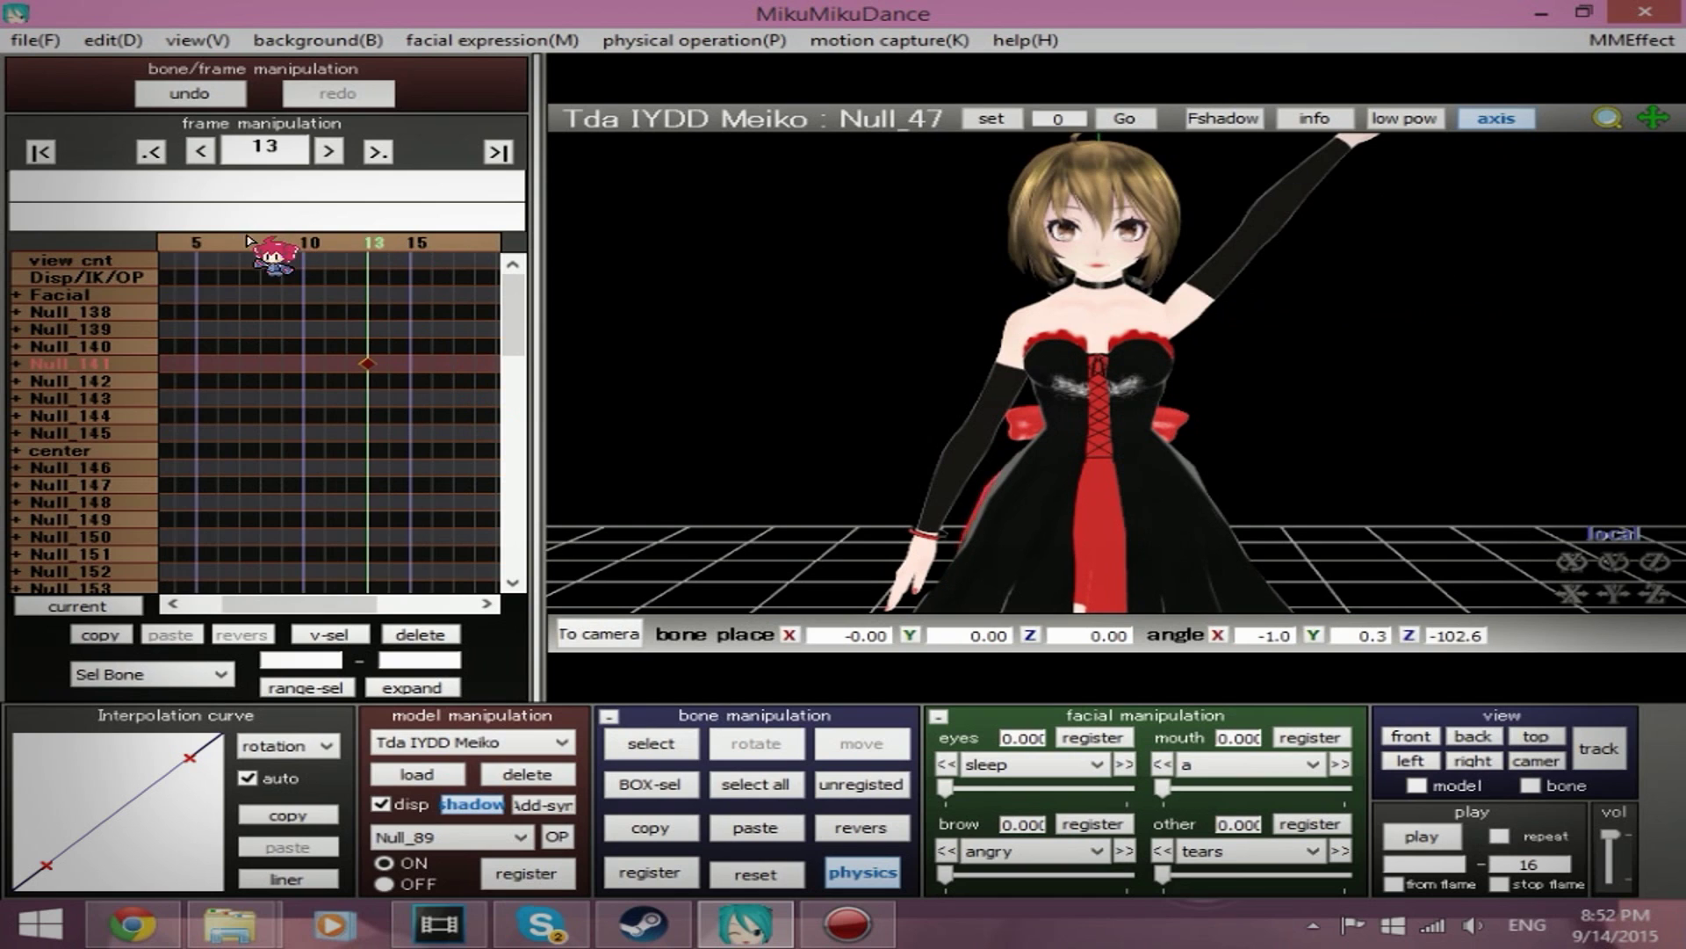
drag(250, 242, 168, 242)
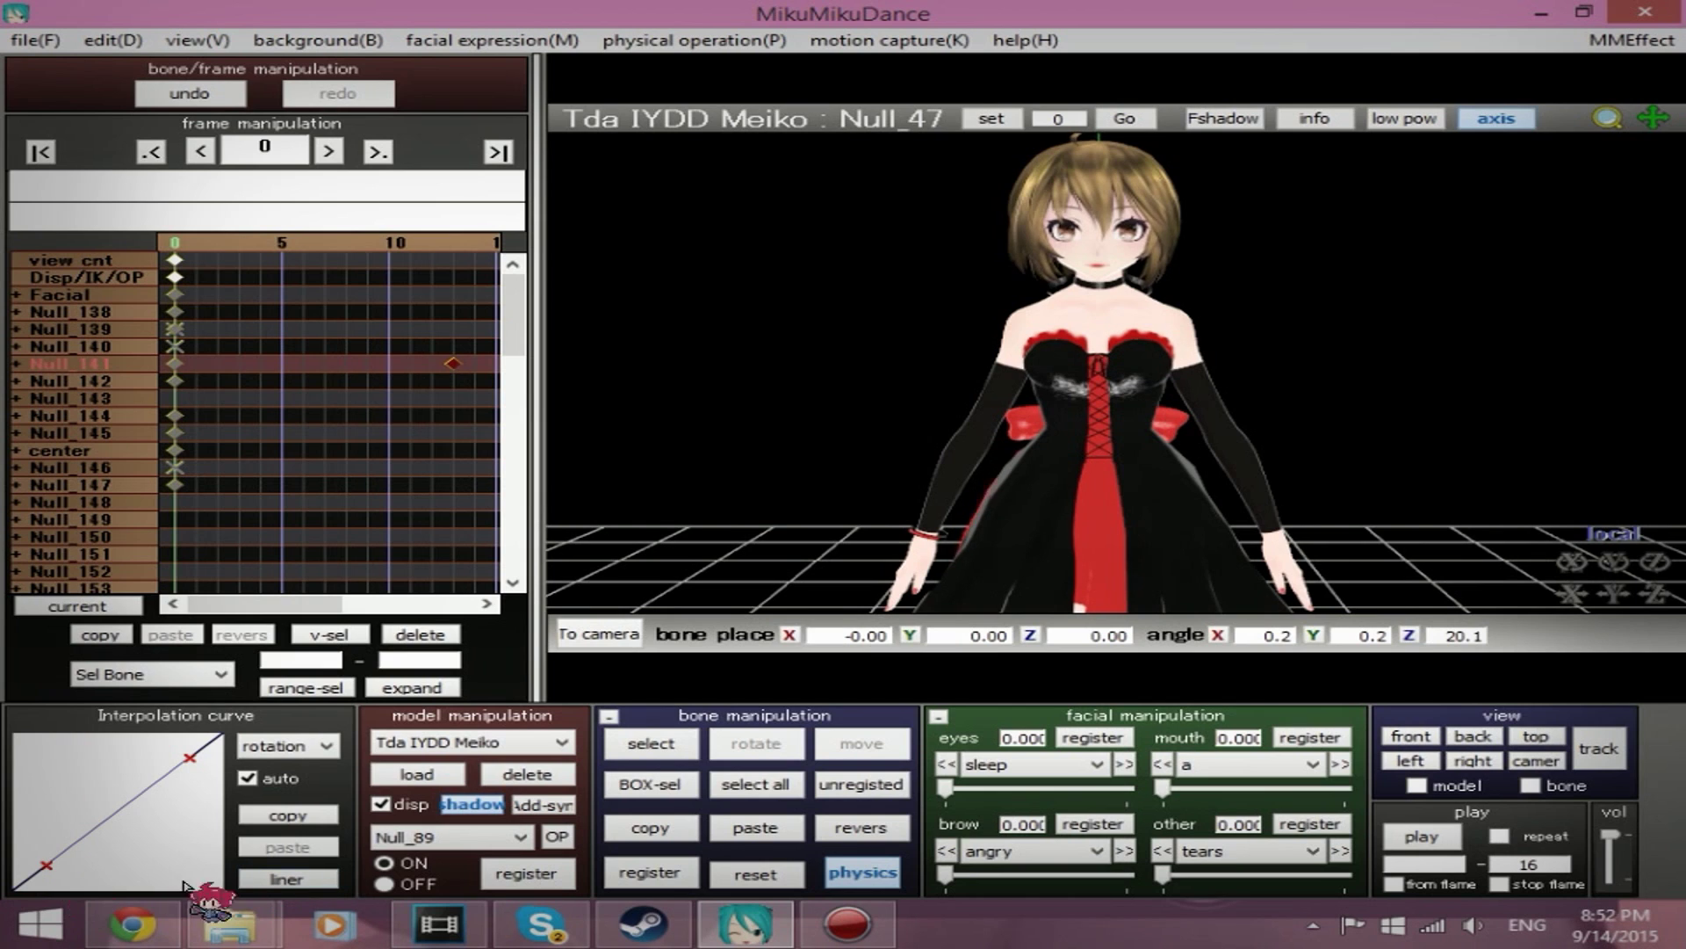
Step: Replay the linear arm raise several times from frame 0, ending on frame 13
click(450, 244)
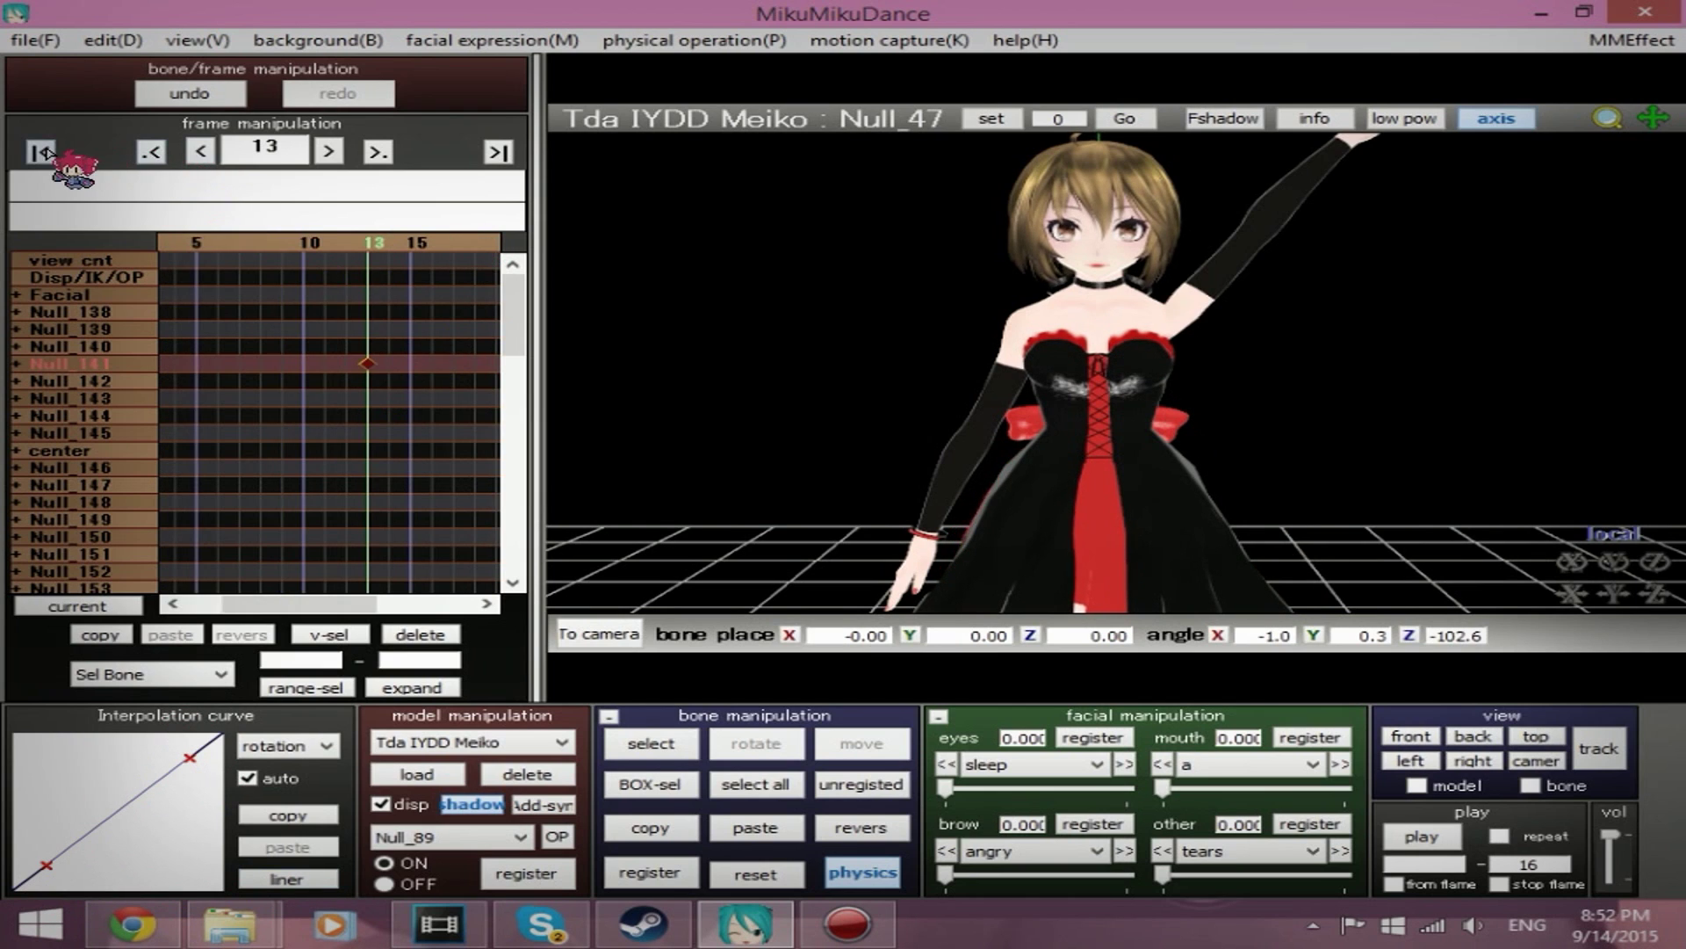
click(41, 152)
click(1421, 836)
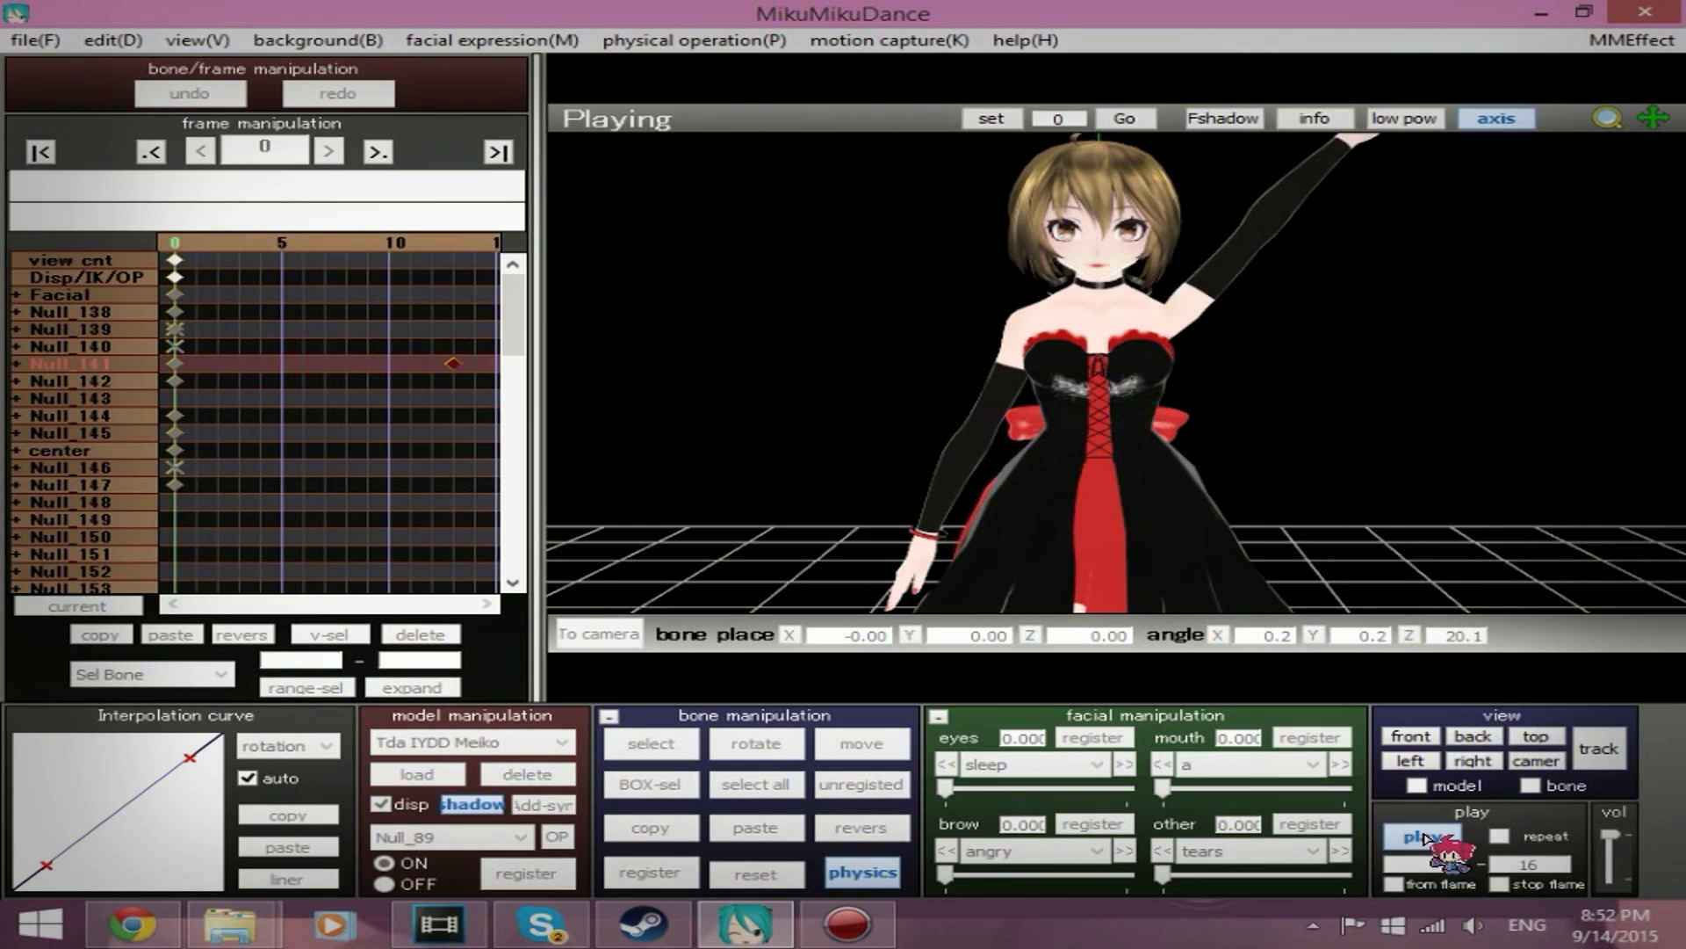
click(1421, 836)
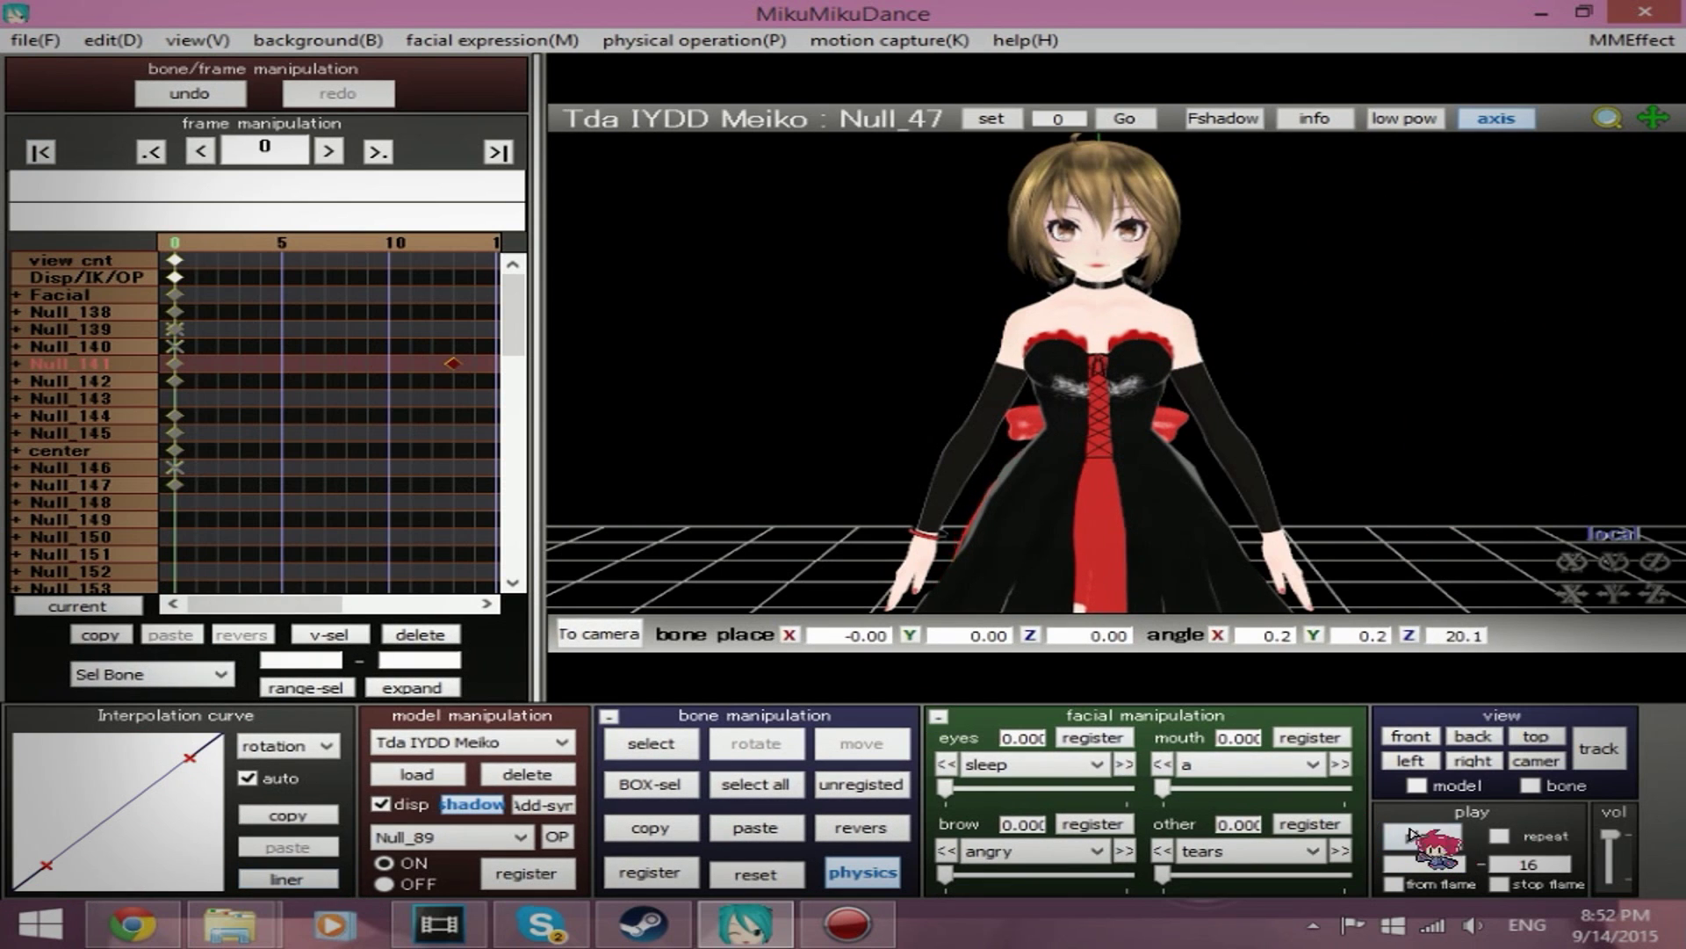
click(1414, 836)
click(1414, 836)
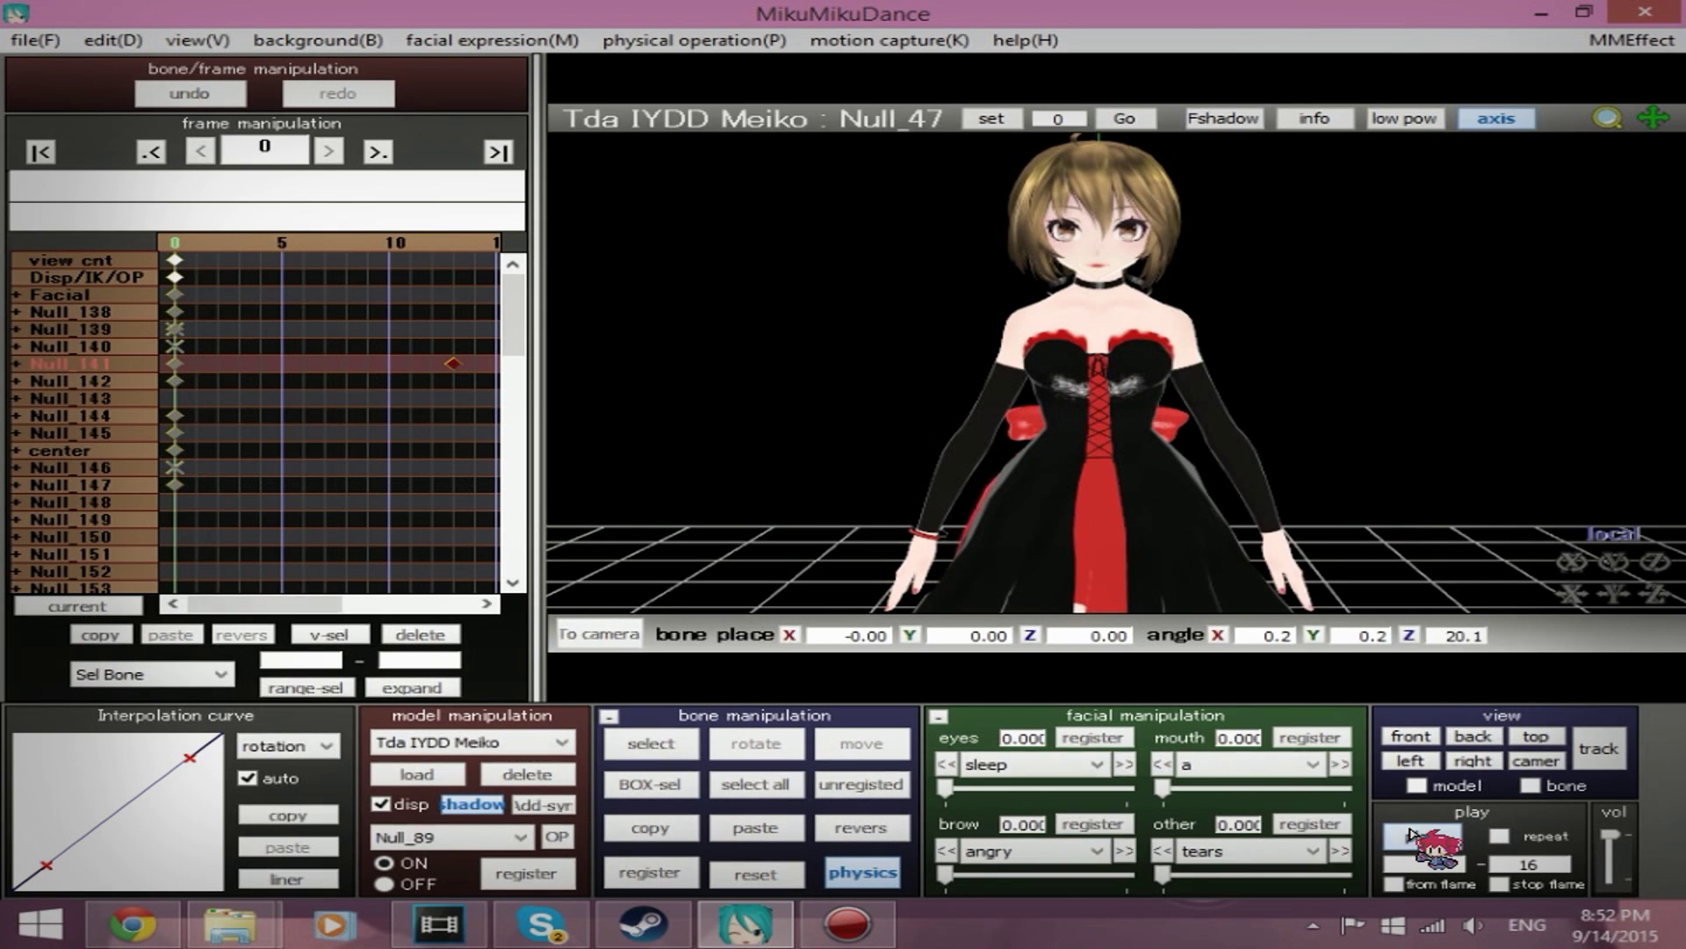
click(1414, 835)
click(457, 251)
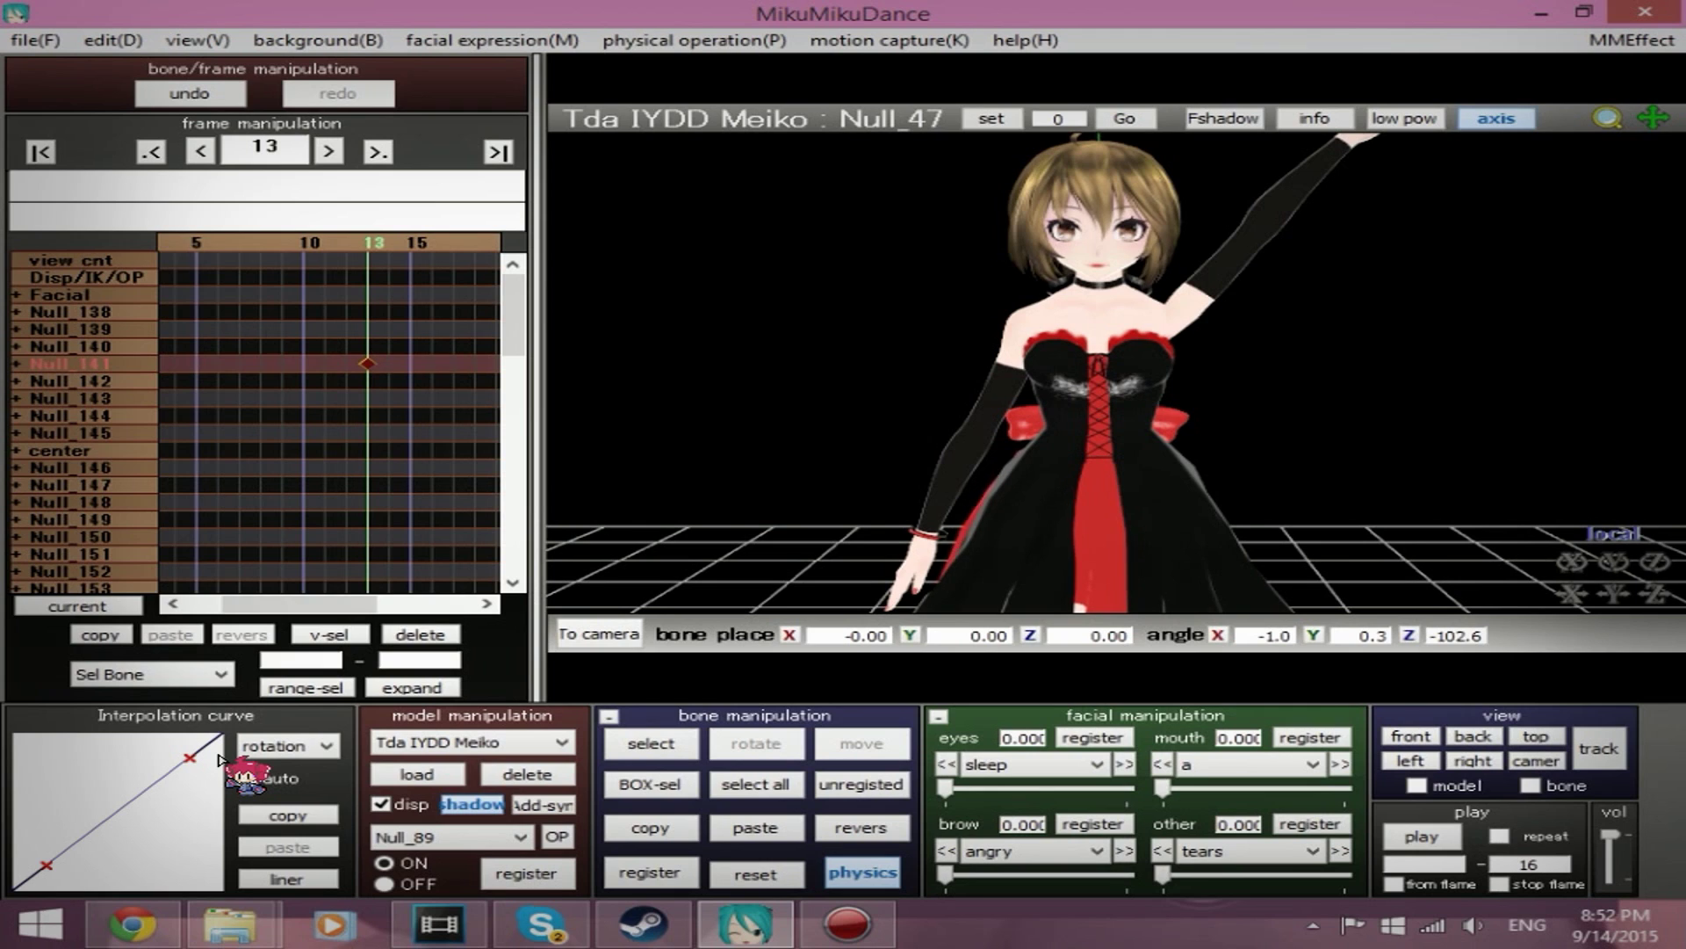
Step: Drag the curve's control points into a slow-then-fast ease and replay the arm raise repeatedly
drag(188, 757, 214, 786)
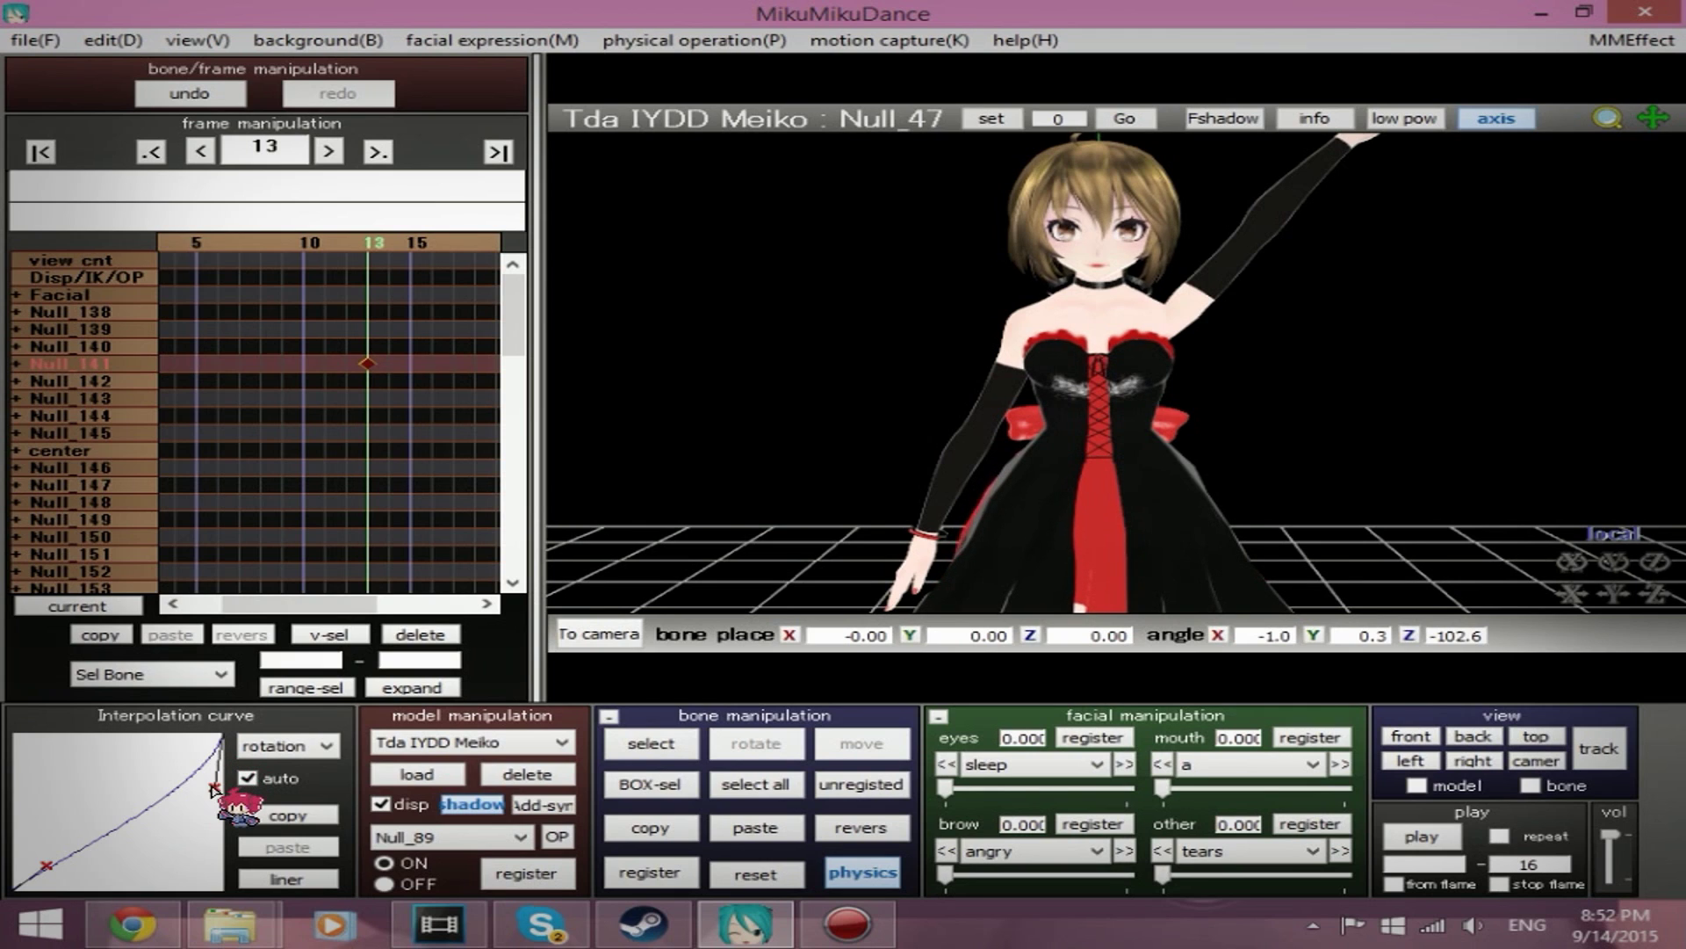
drag(46, 865, 184, 888)
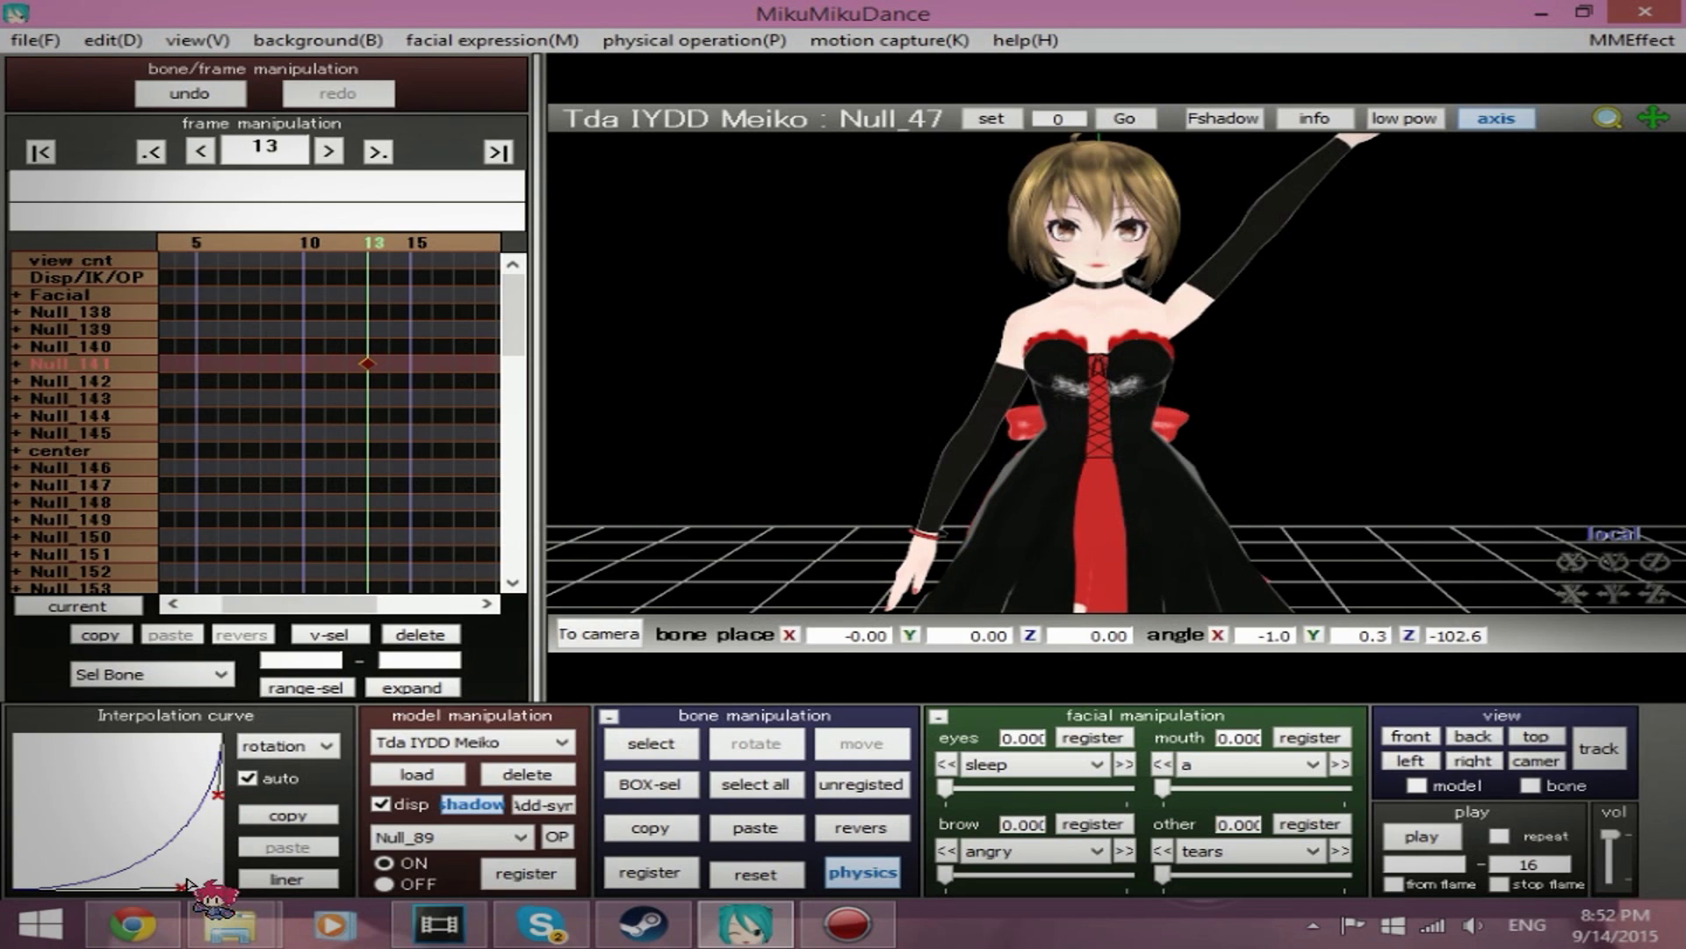
mouse_move(168, 888)
mouse_down()
mouse_move(131, 887)
mouse_move(154, 889)
mouse_up()
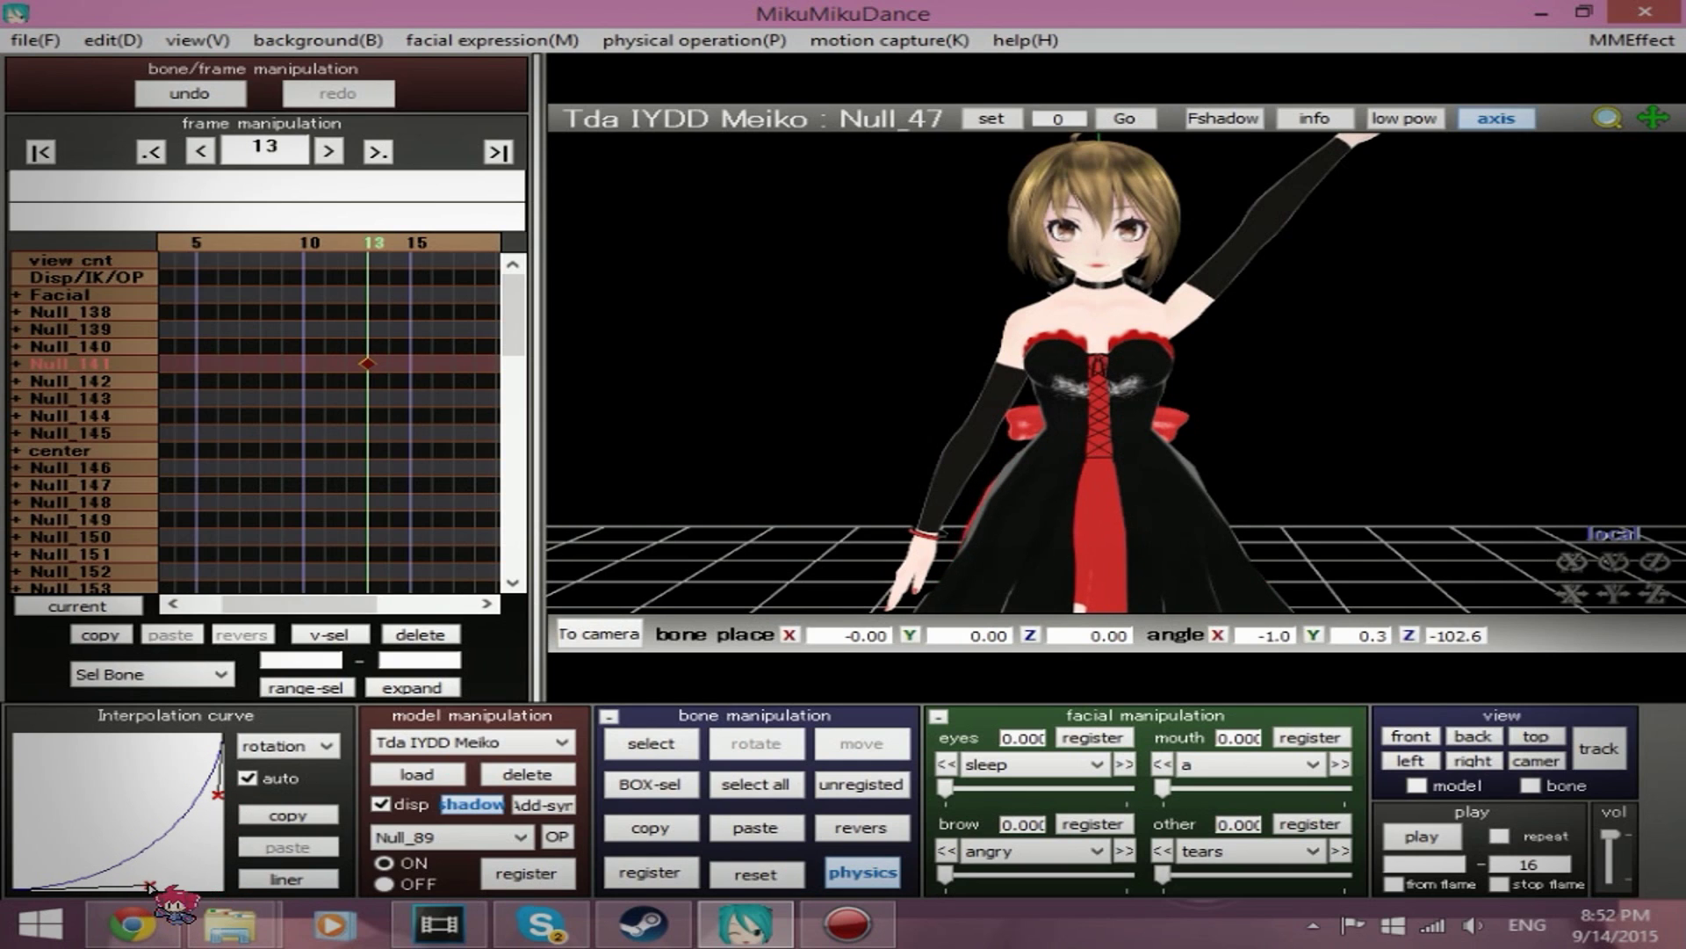
click(1423, 836)
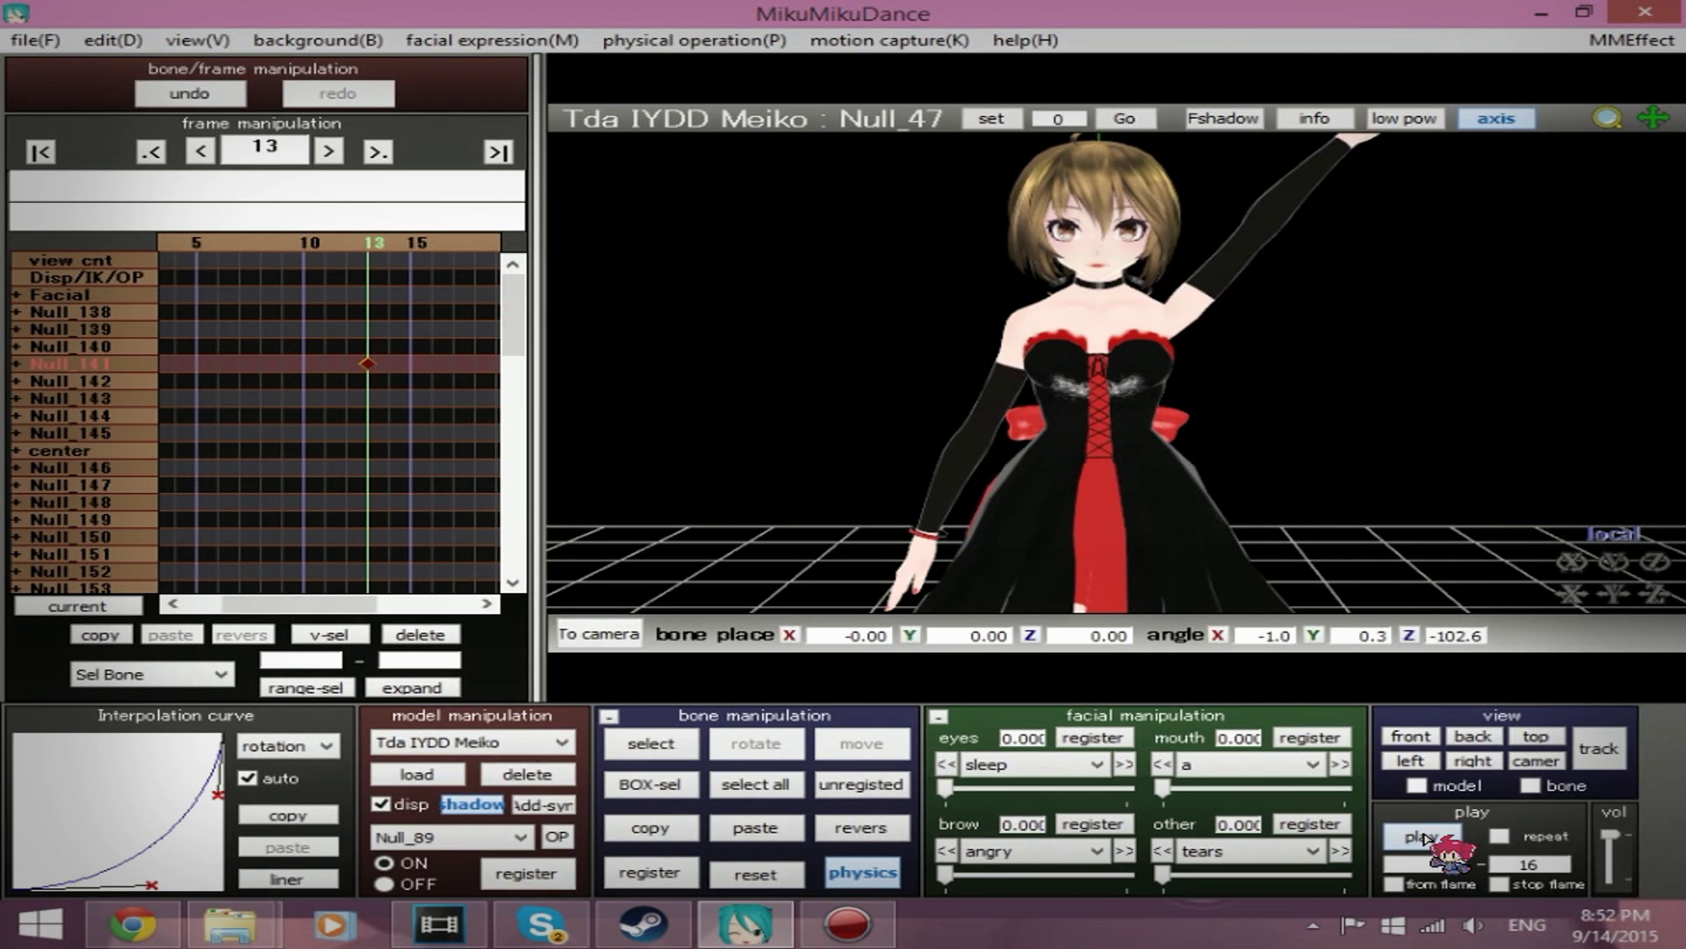
click(1423, 836)
click(1423, 836)
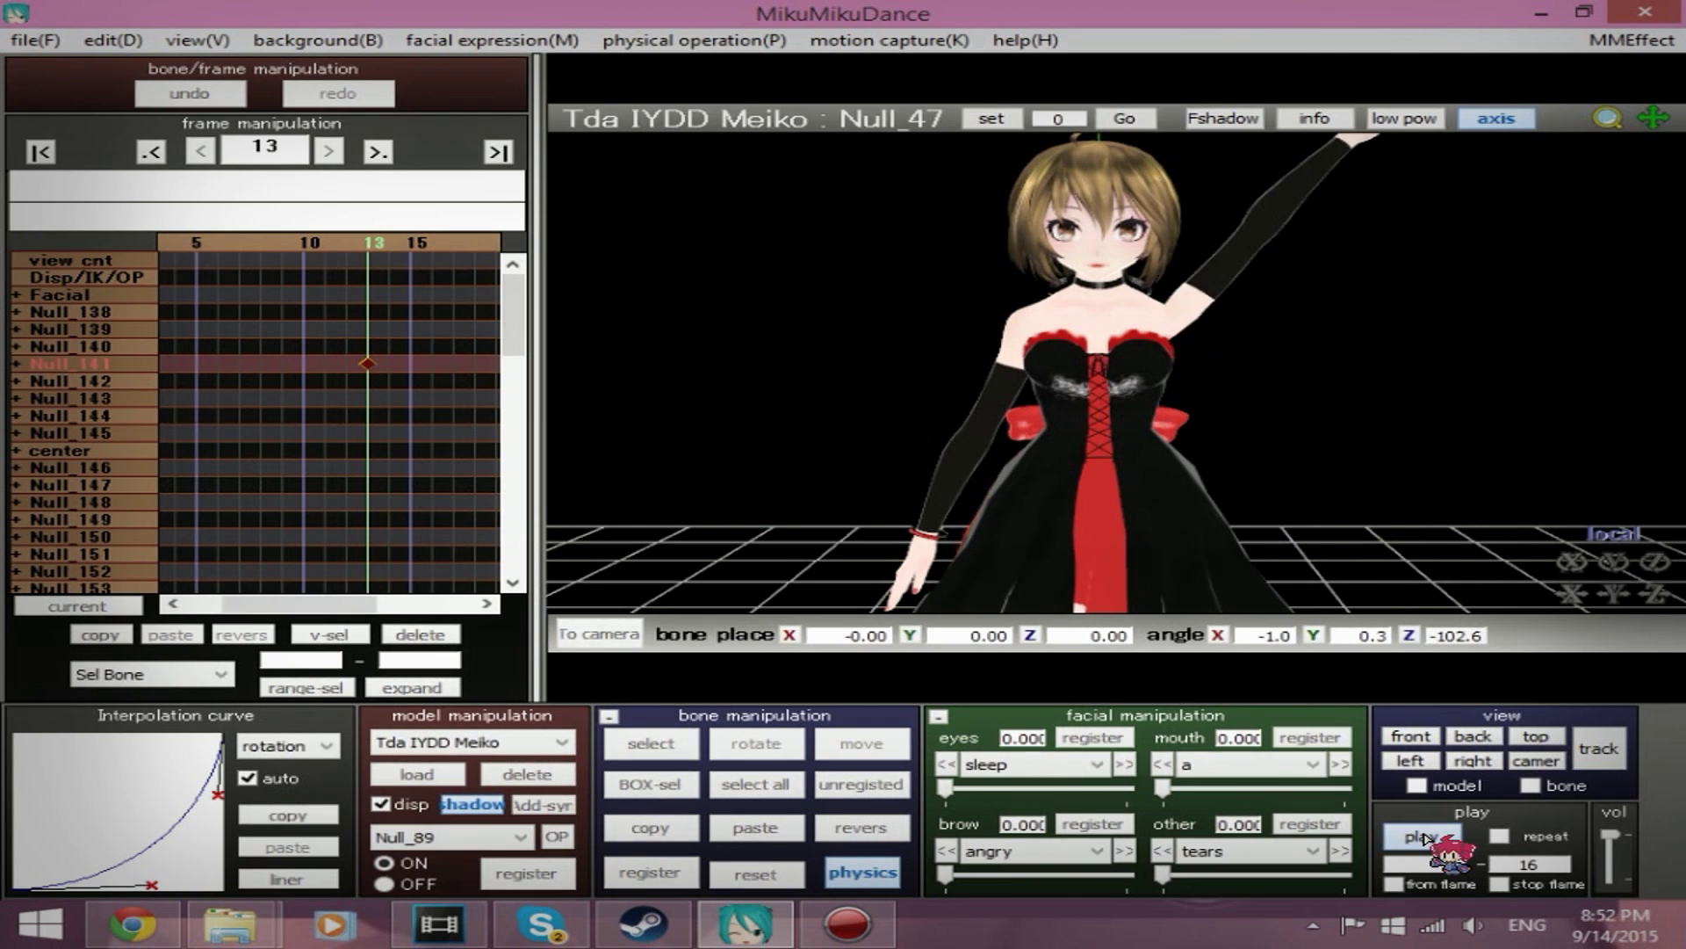
click(1422, 836)
click(1423, 836)
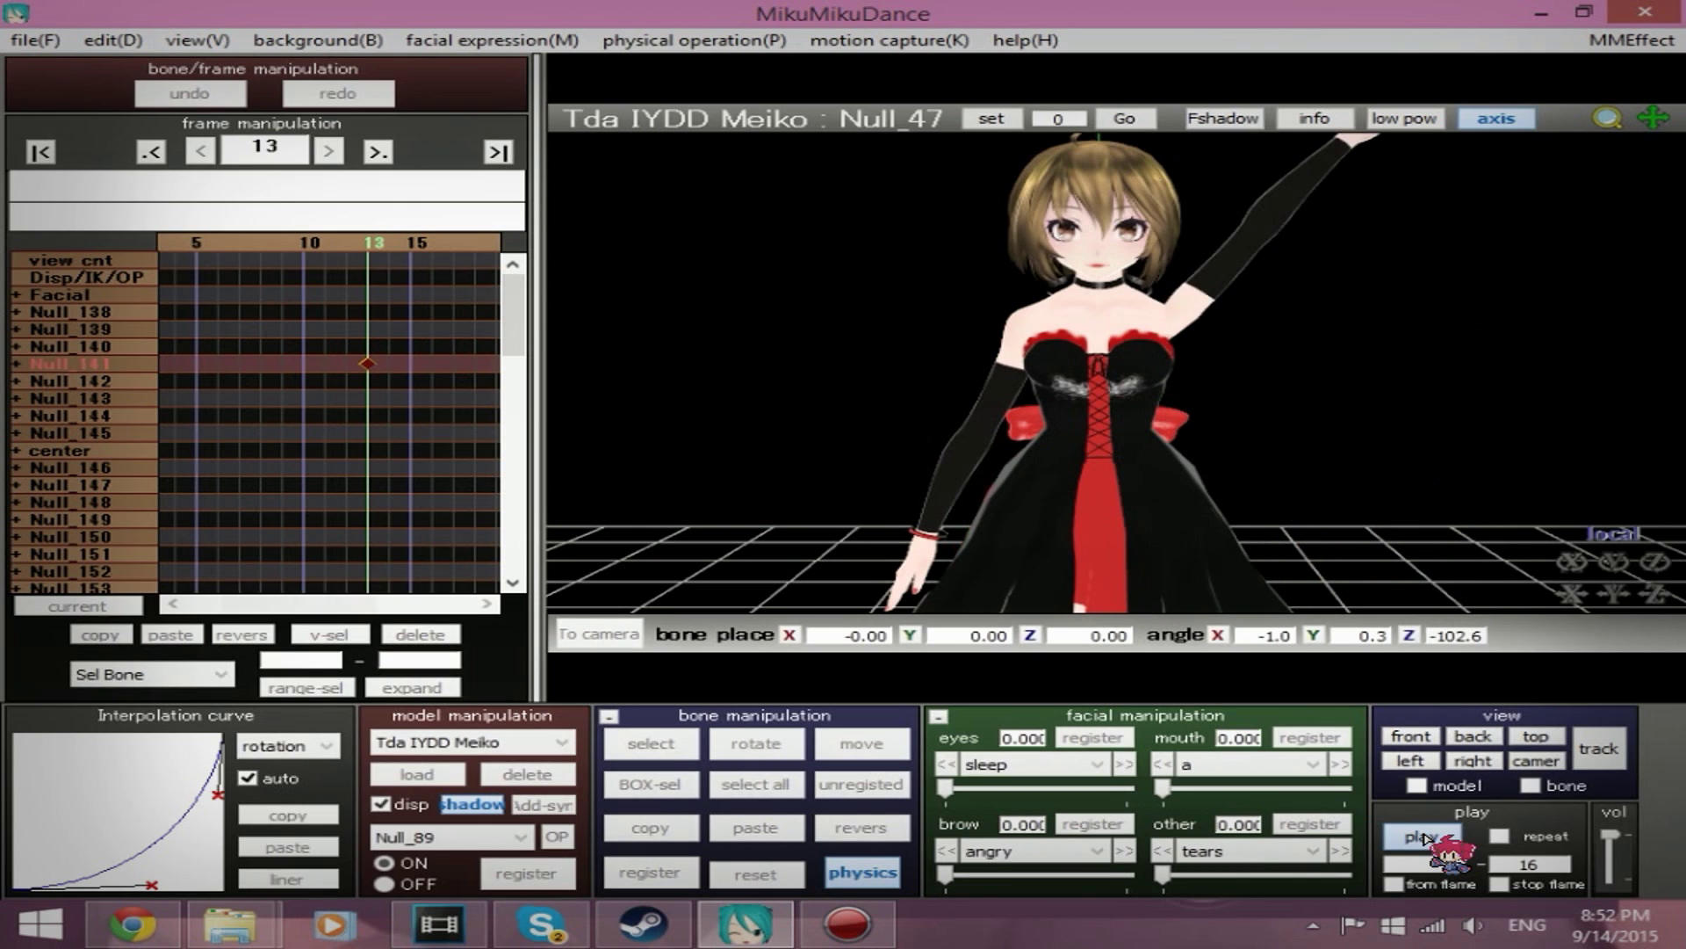
click(1423, 836)
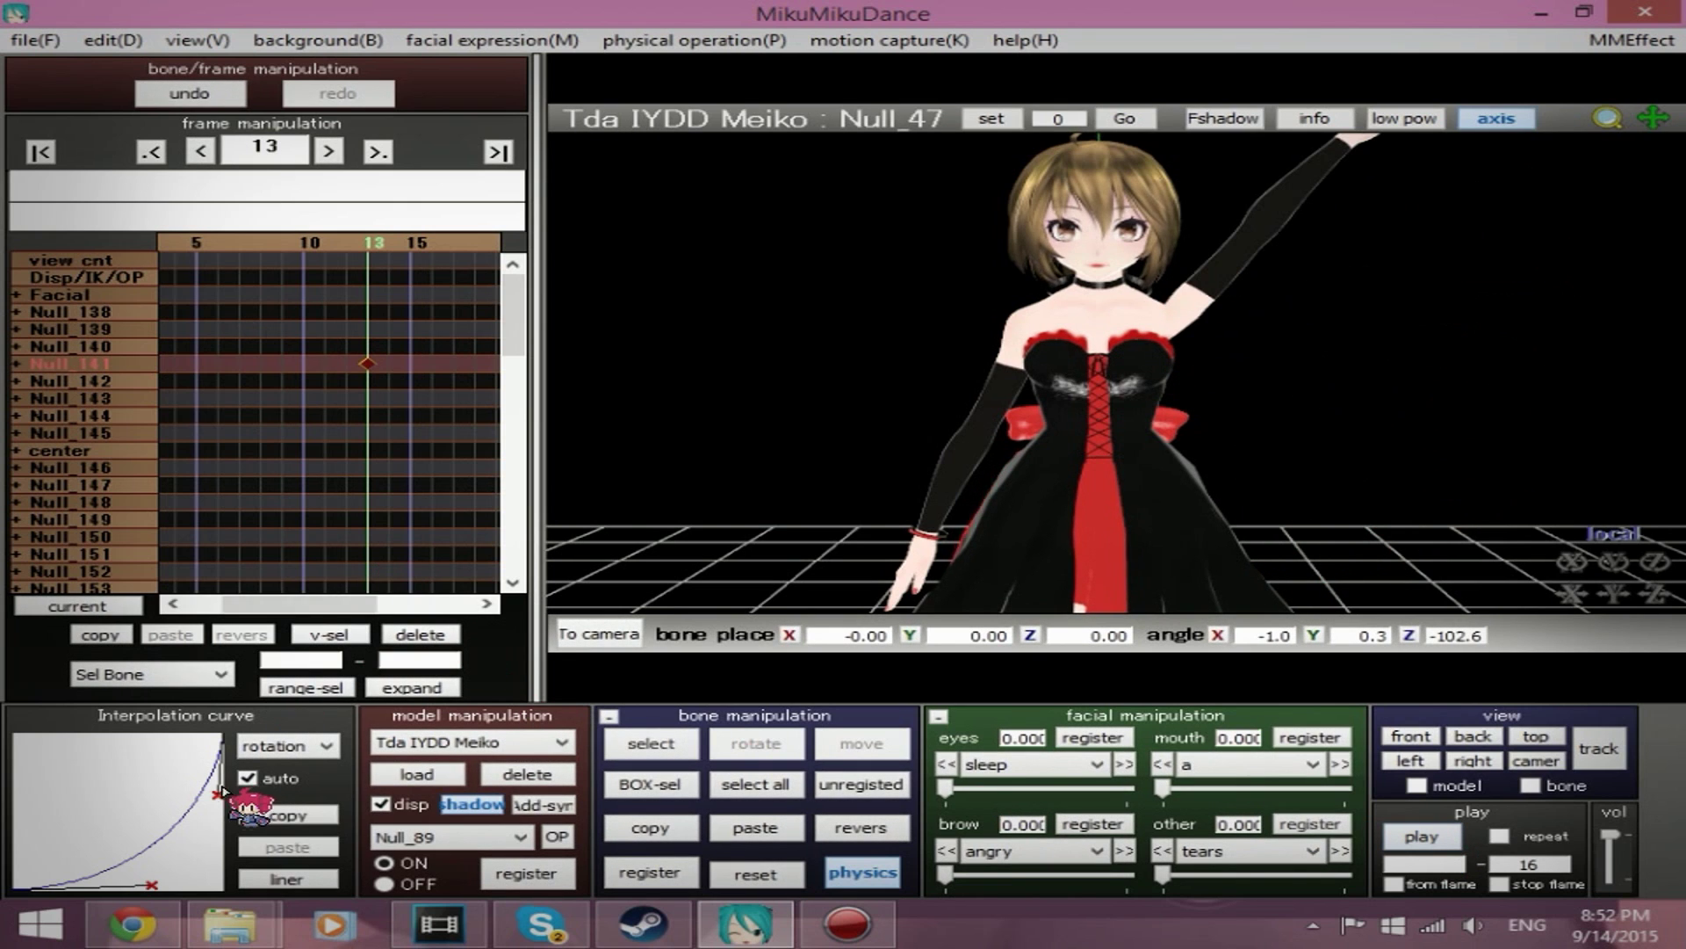
Step: Strengthen the slow-then-fast ease, replay the raise, then reset the curve to linear
drag(215, 796, 187, 762)
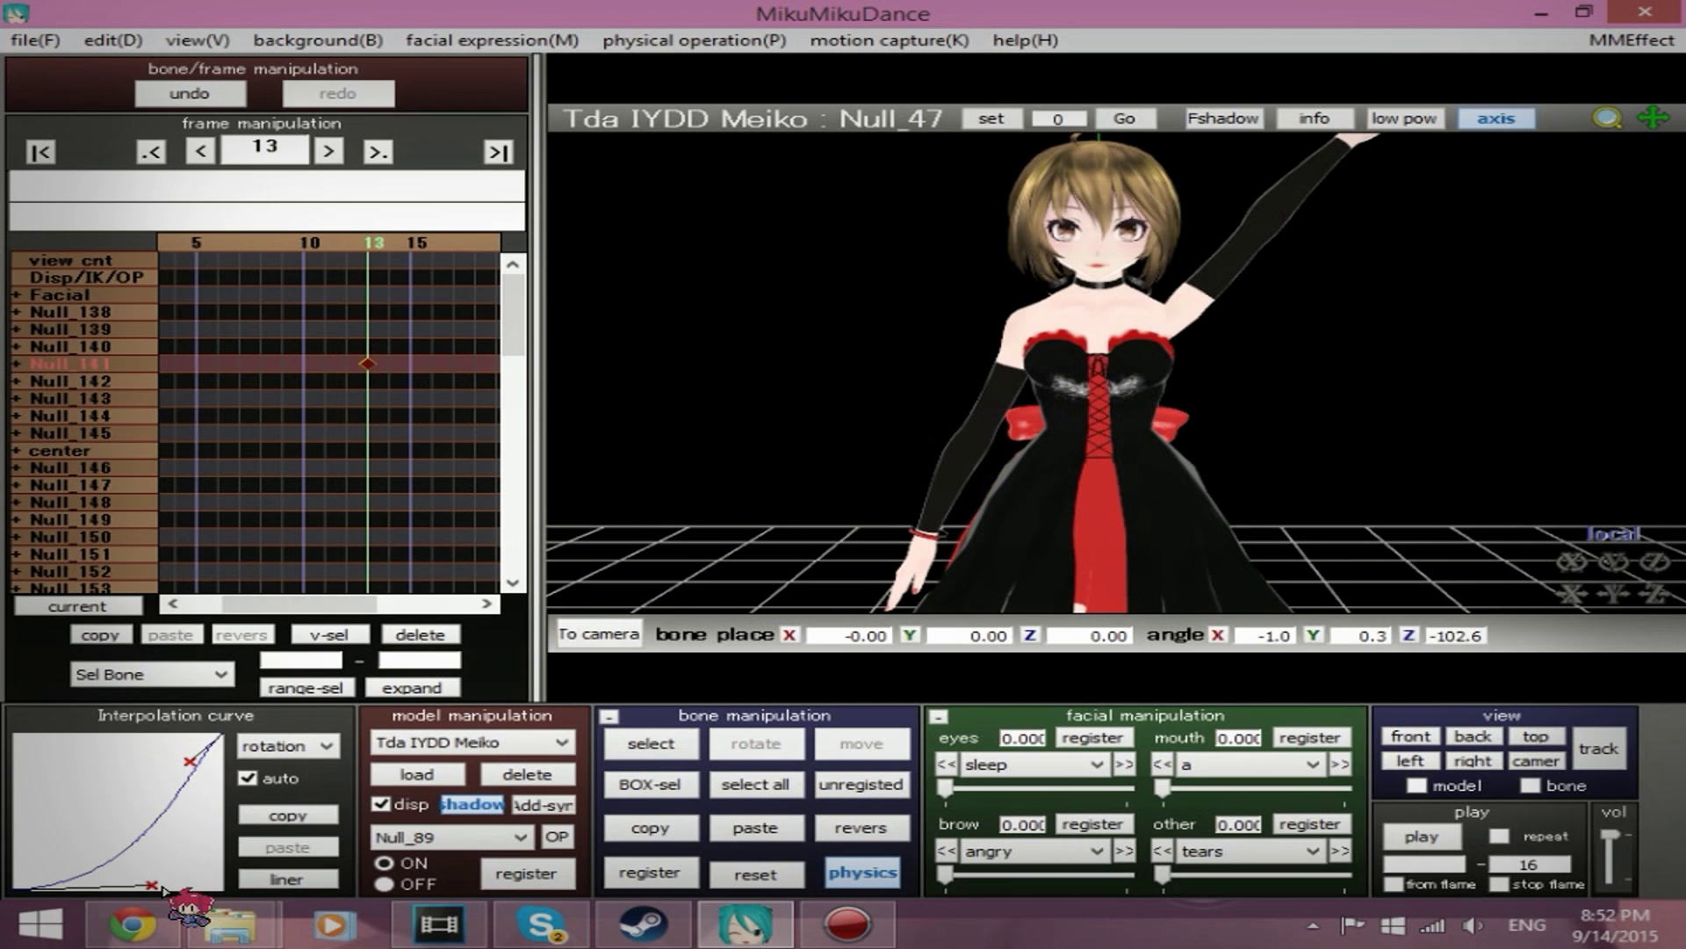
drag(152, 884, 218, 858)
click(1438, 843)
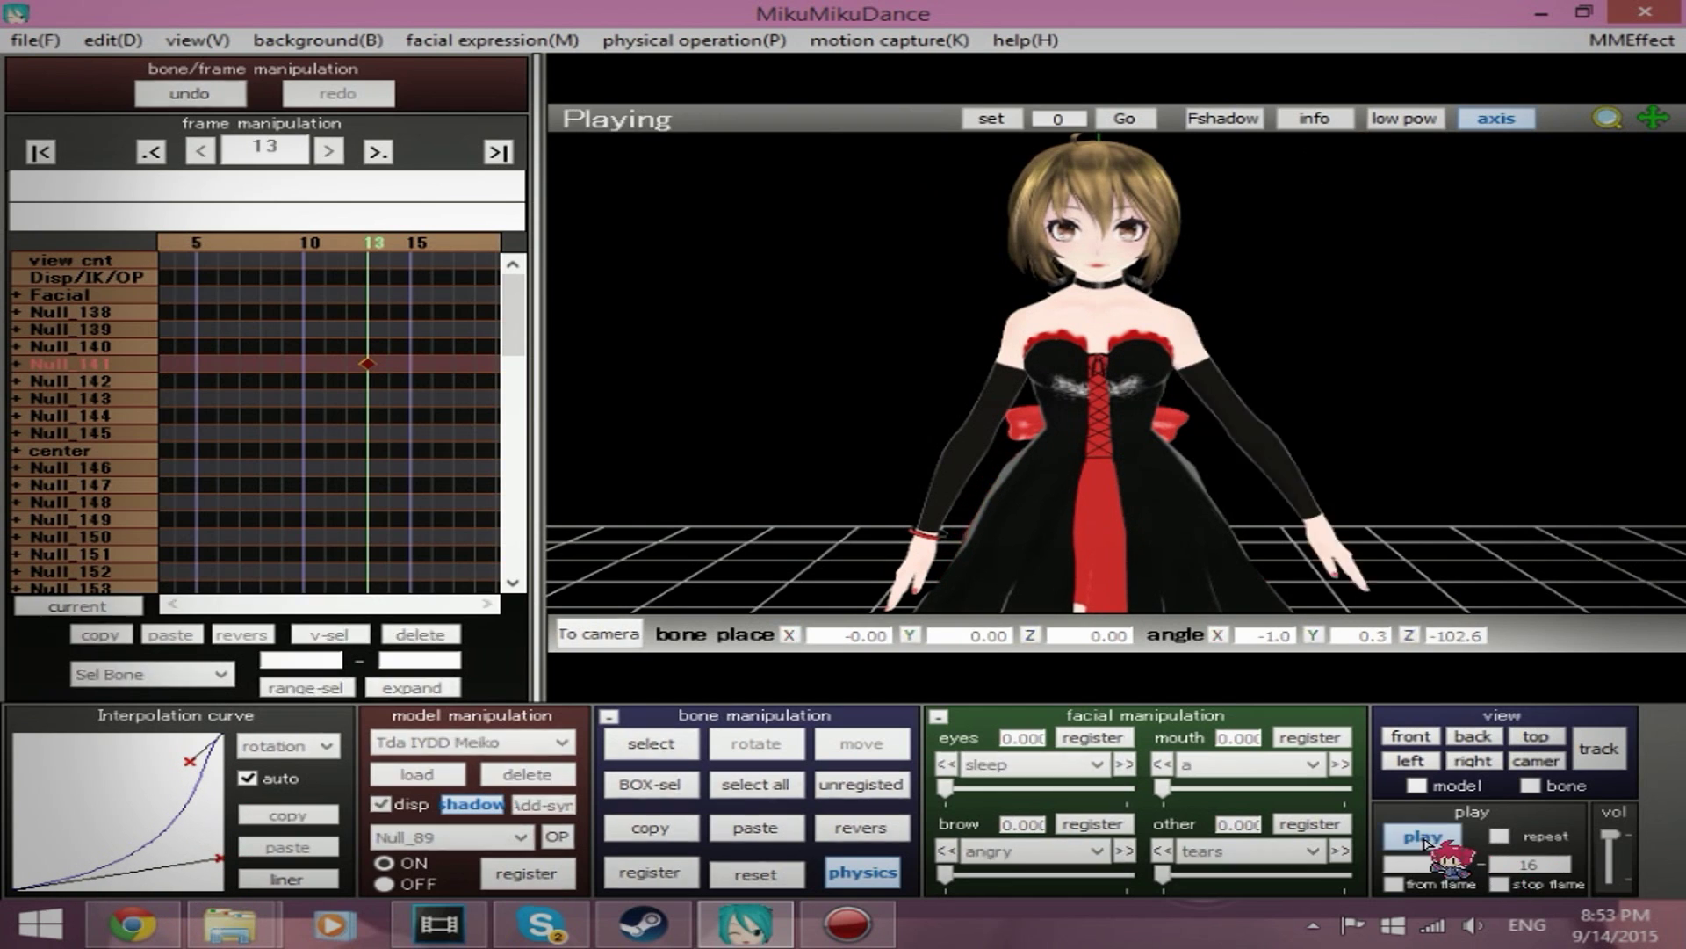
click(1424, 843)
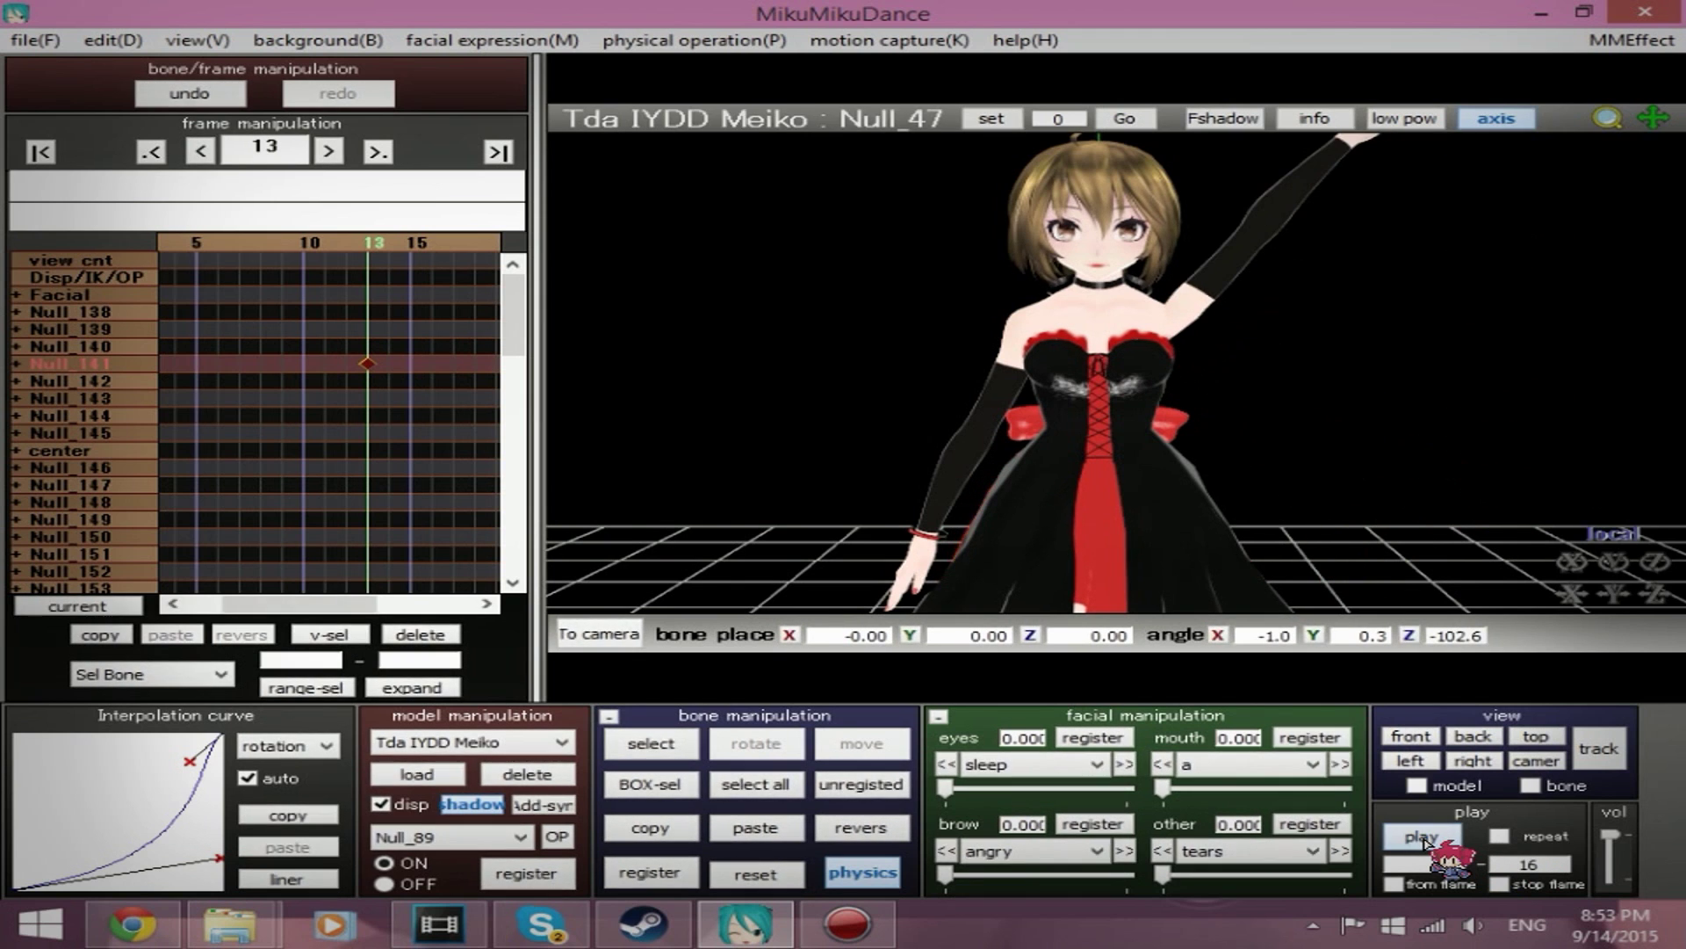
click(1425, 839)
click(1425, 839)
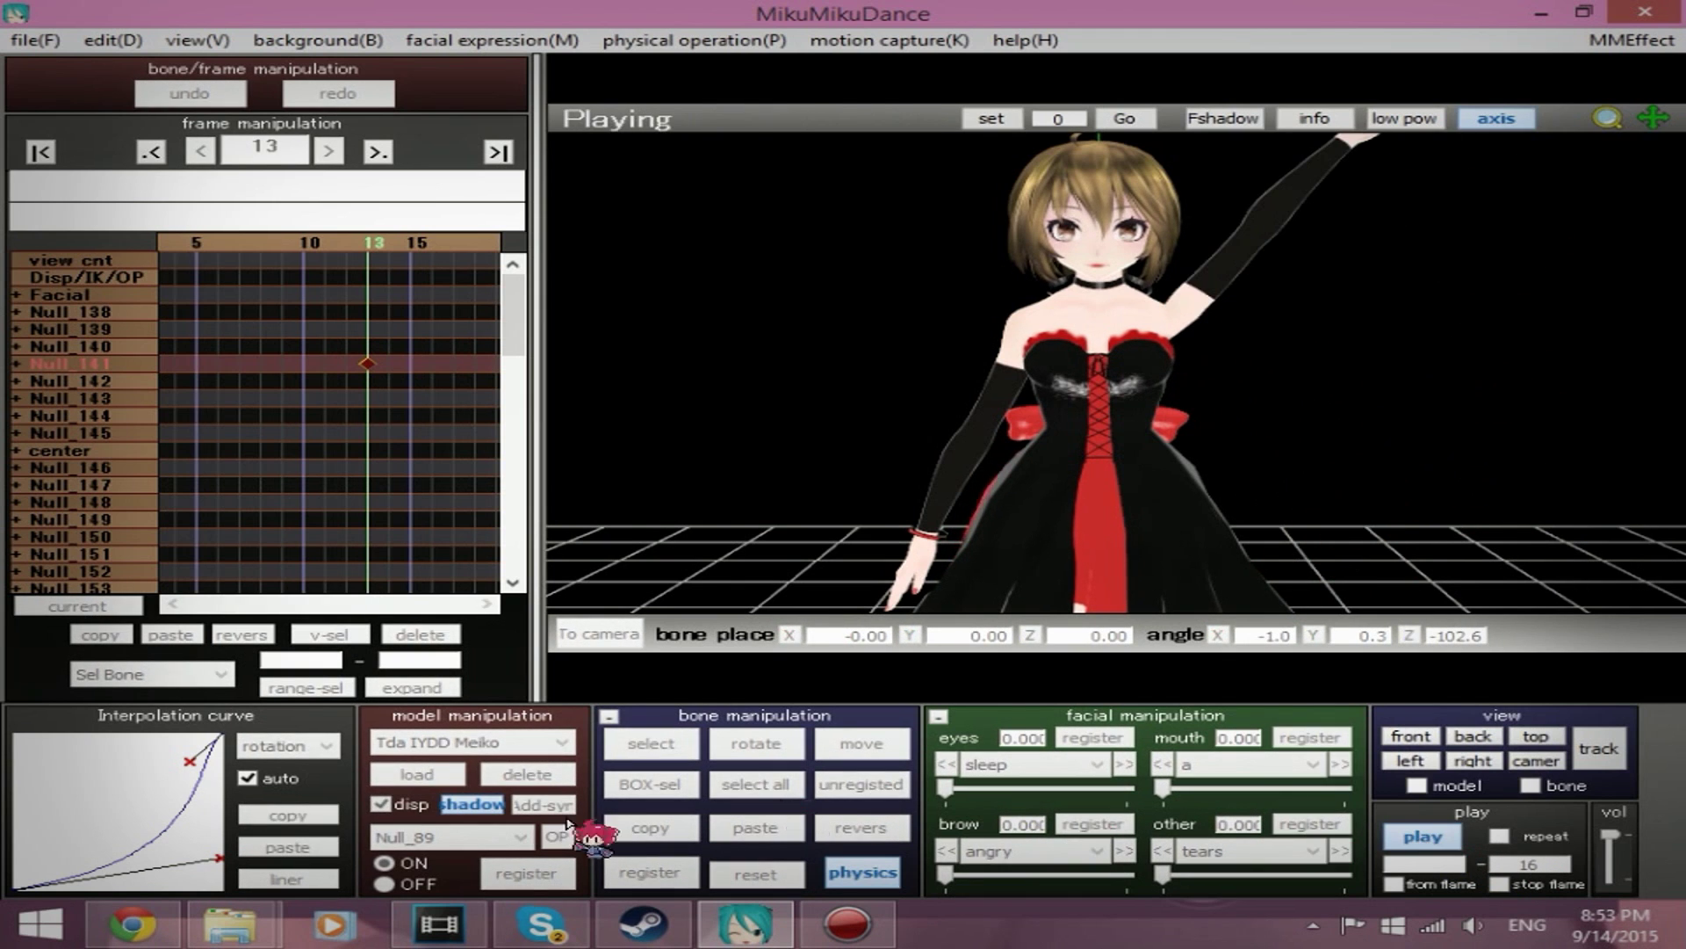
click(281, 876)
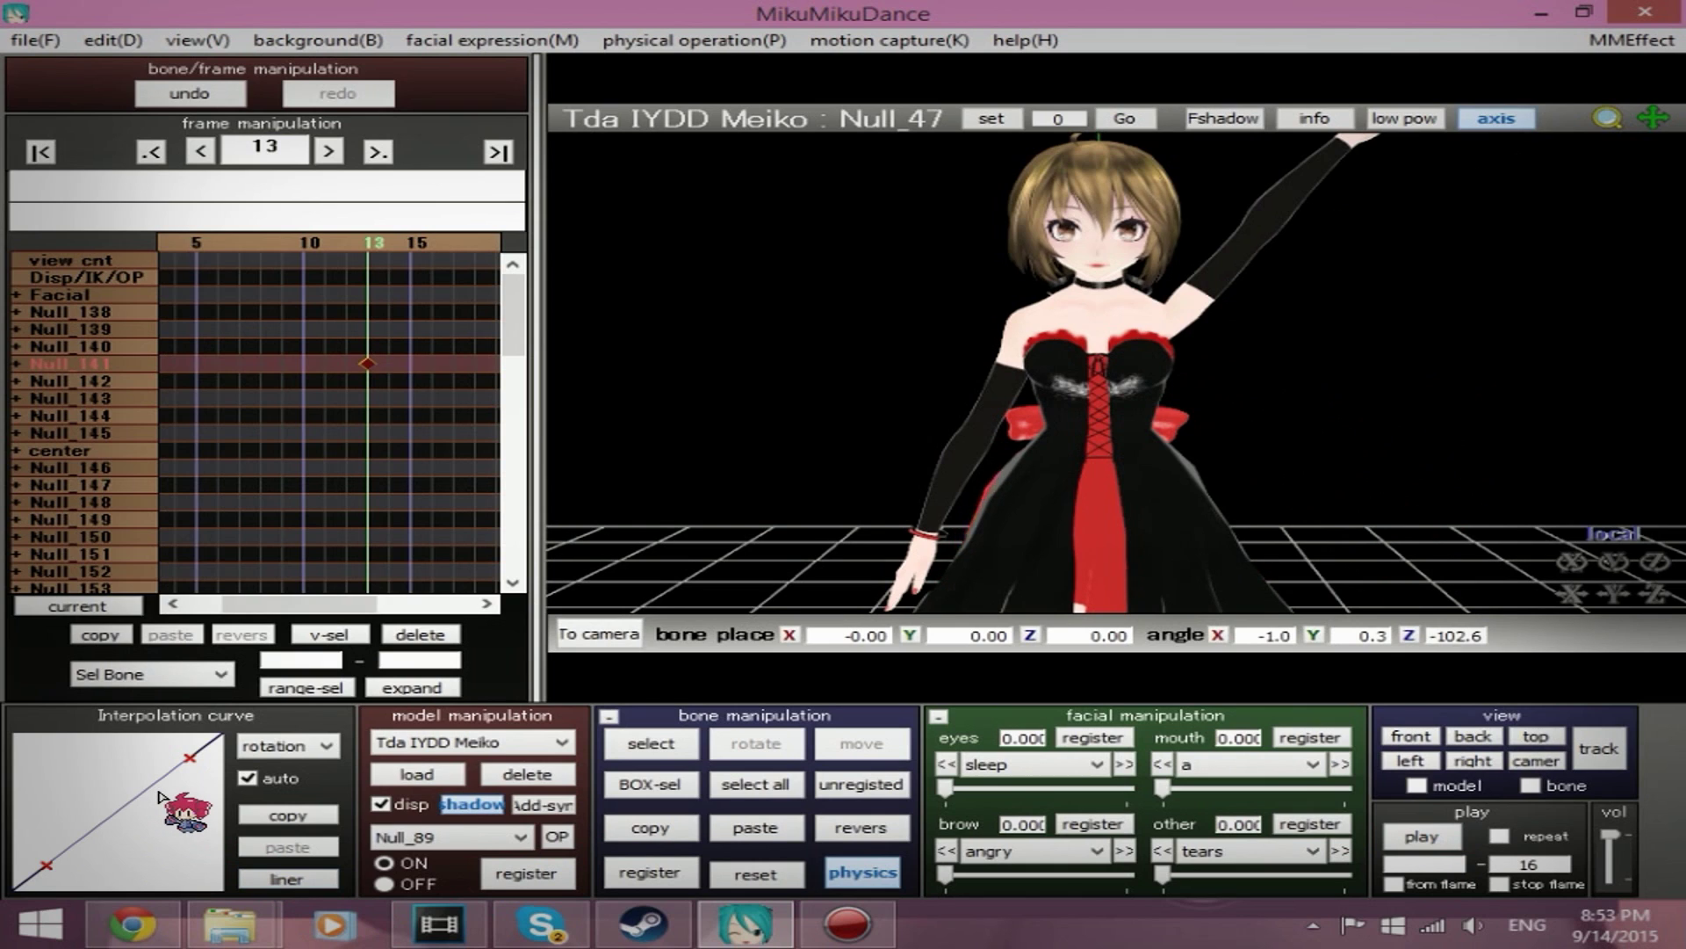
Step: Bend the rotation curve toward the top-left for a fast-then-slow ease and replay the raise
drag(189, 758, 93, 748)
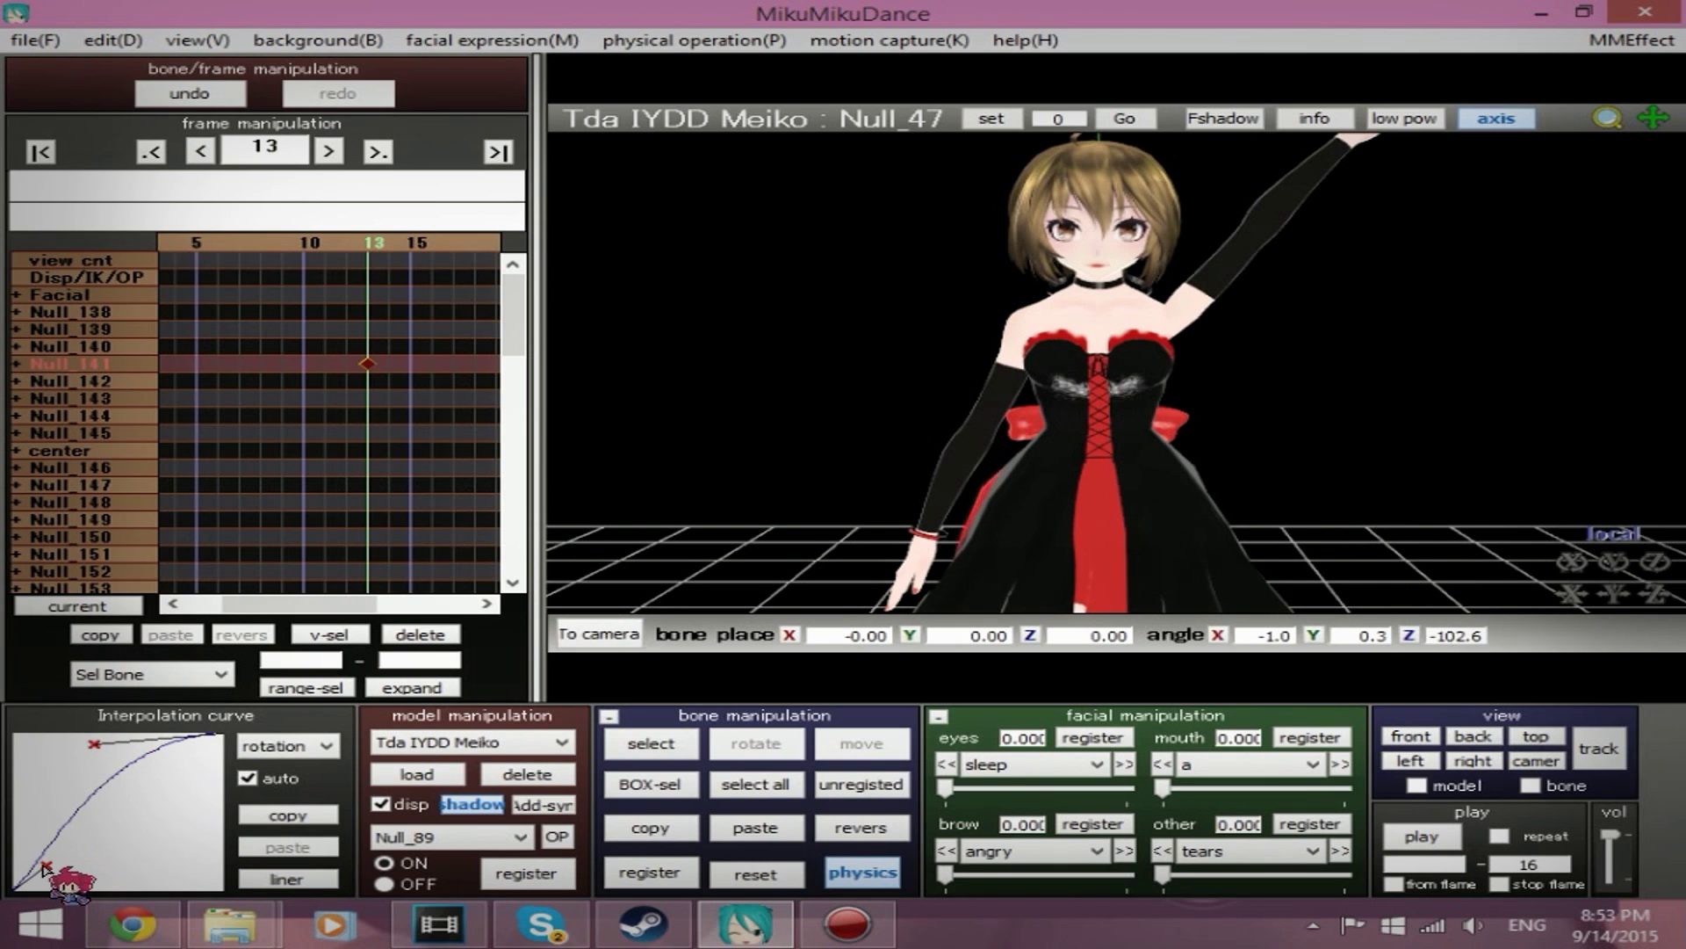
drag(44, 866, 29, 769)
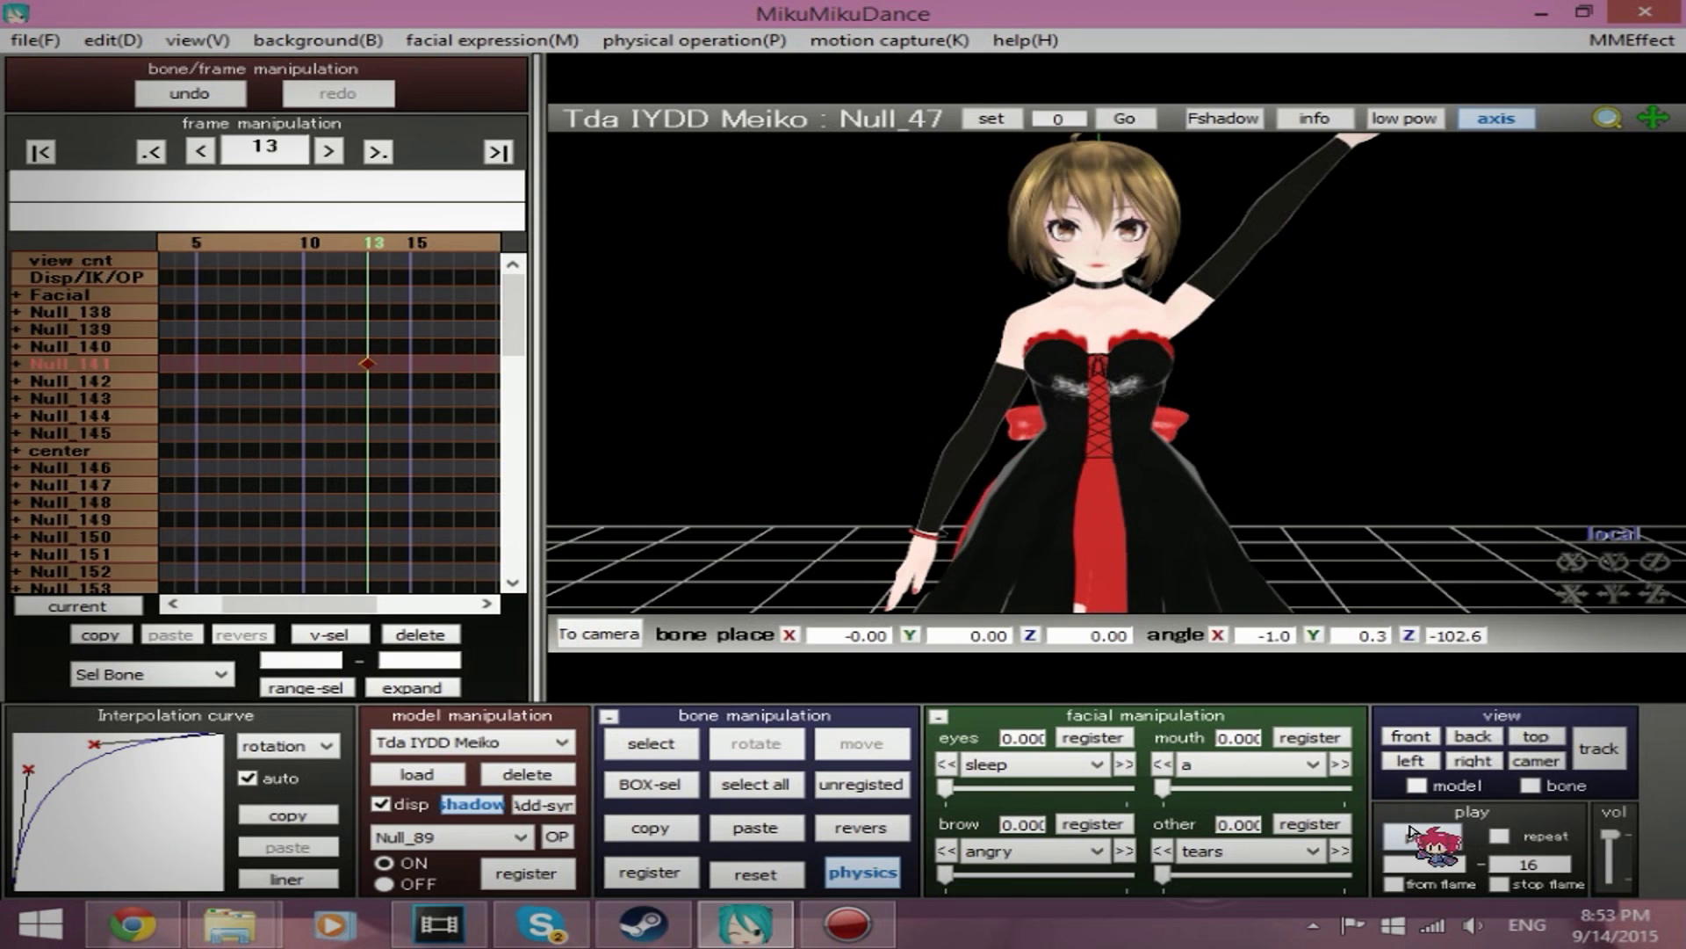
click(1410, 832)
click(1410, 832)
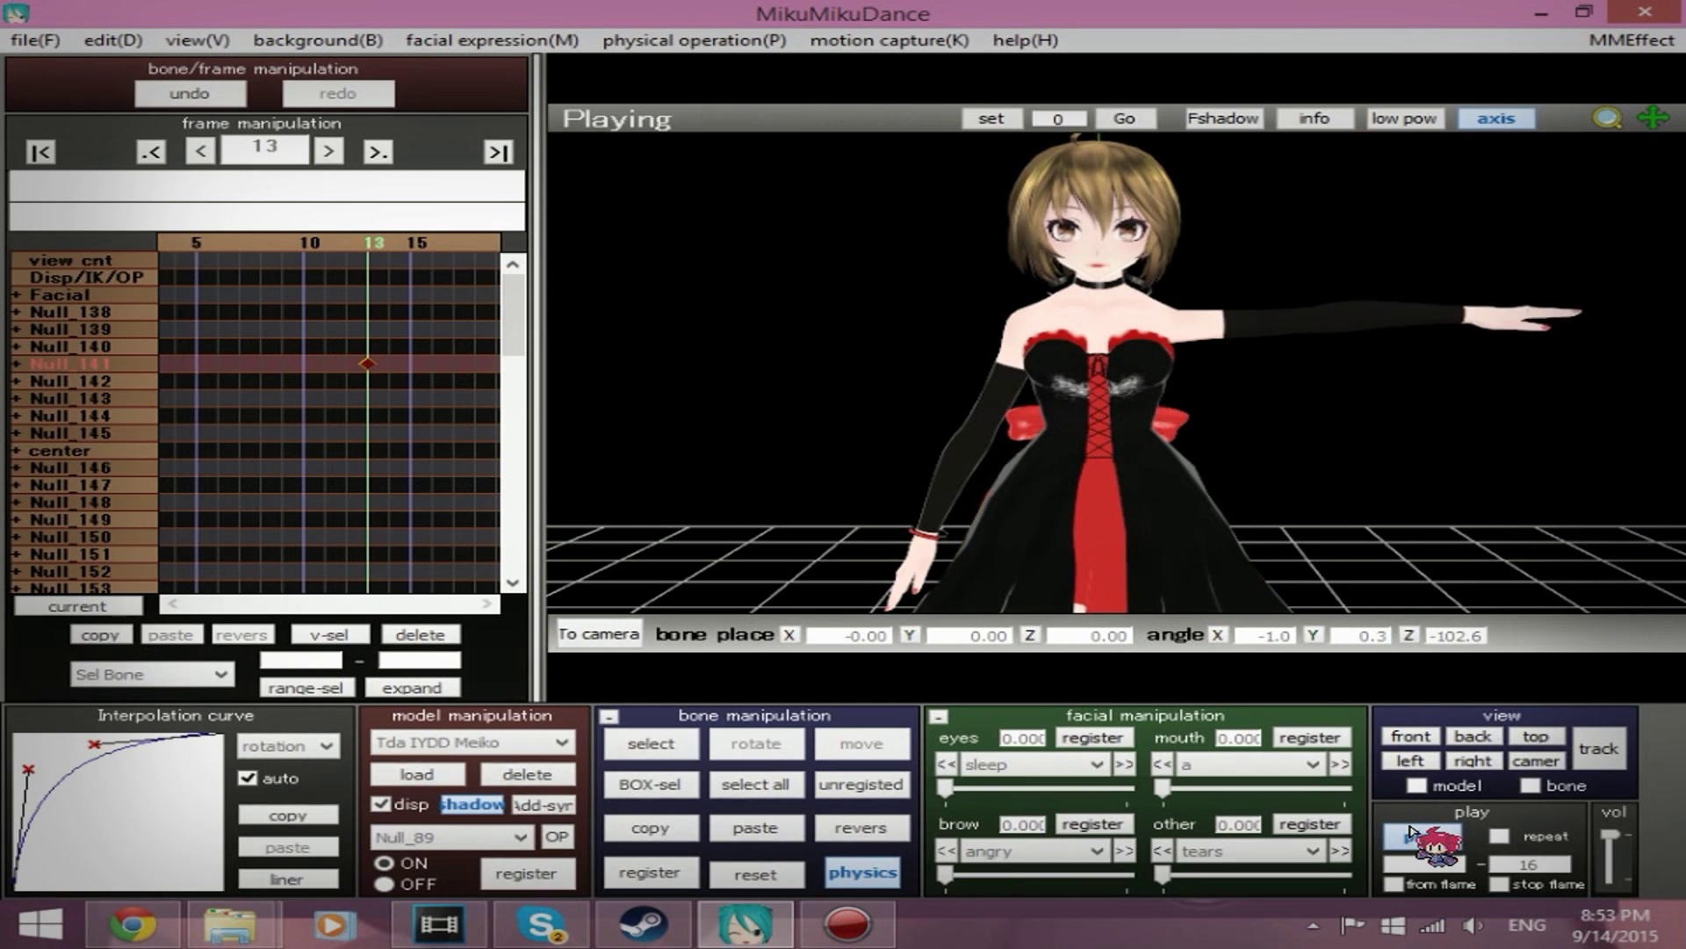
click(1411, 832)
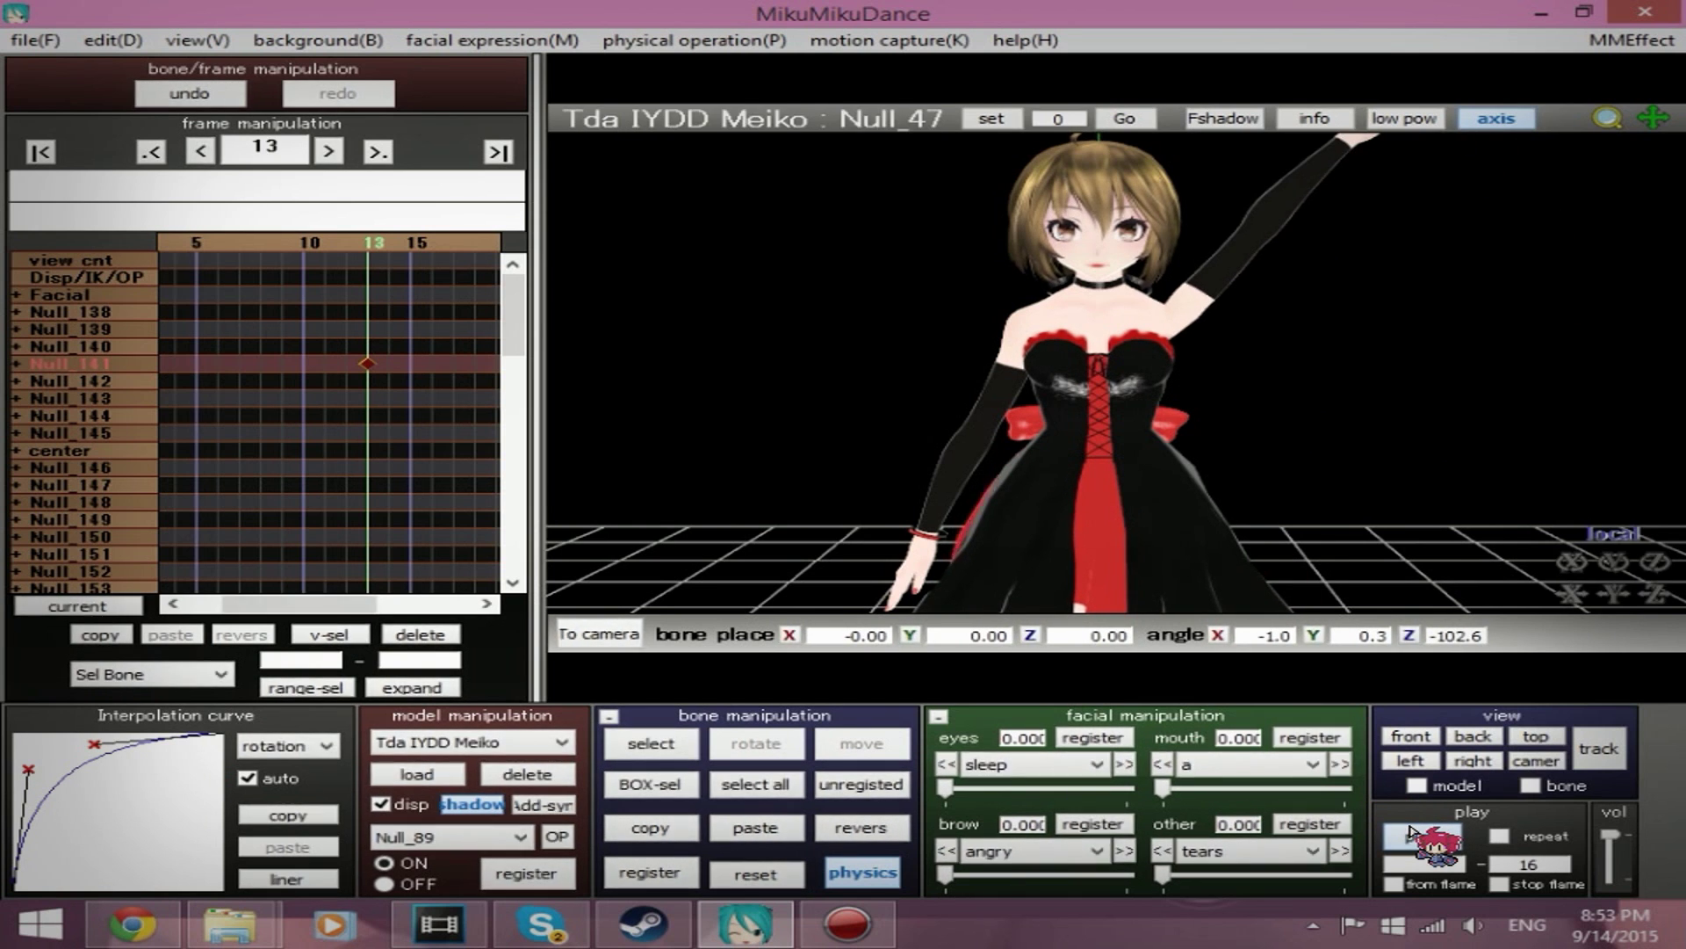
click(1411, 832)
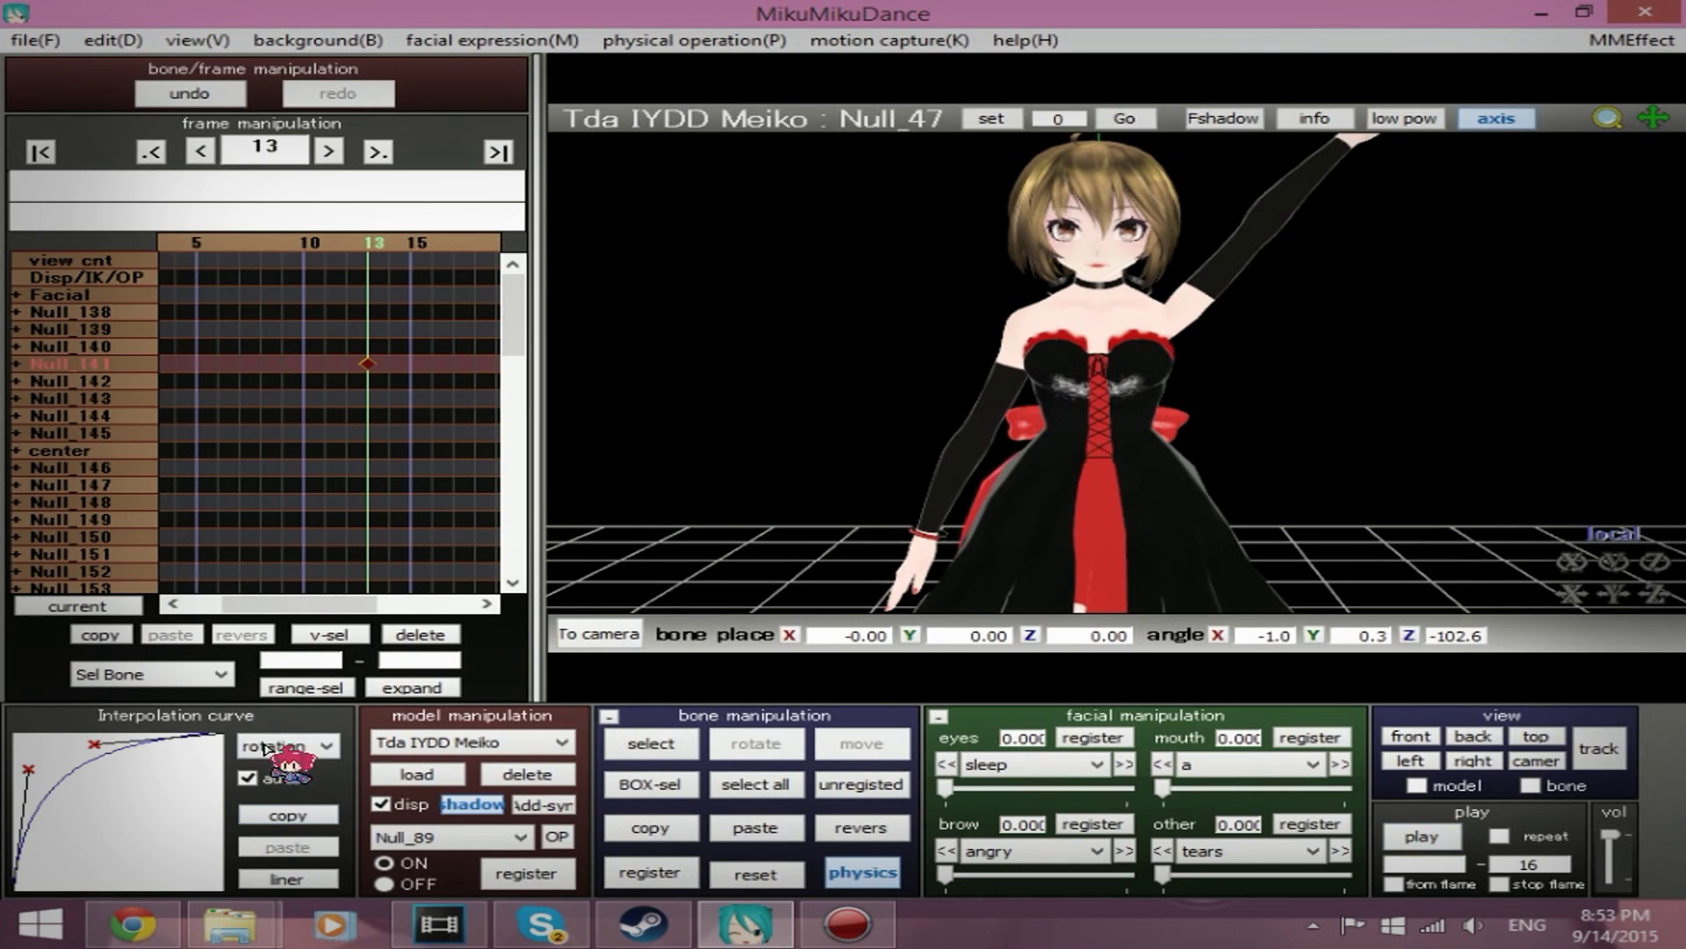
Step: Refine both curve points, replay and stop playback, then reset the curve to linear
drag(95, 746, 206, 768)
click(1418, 835)
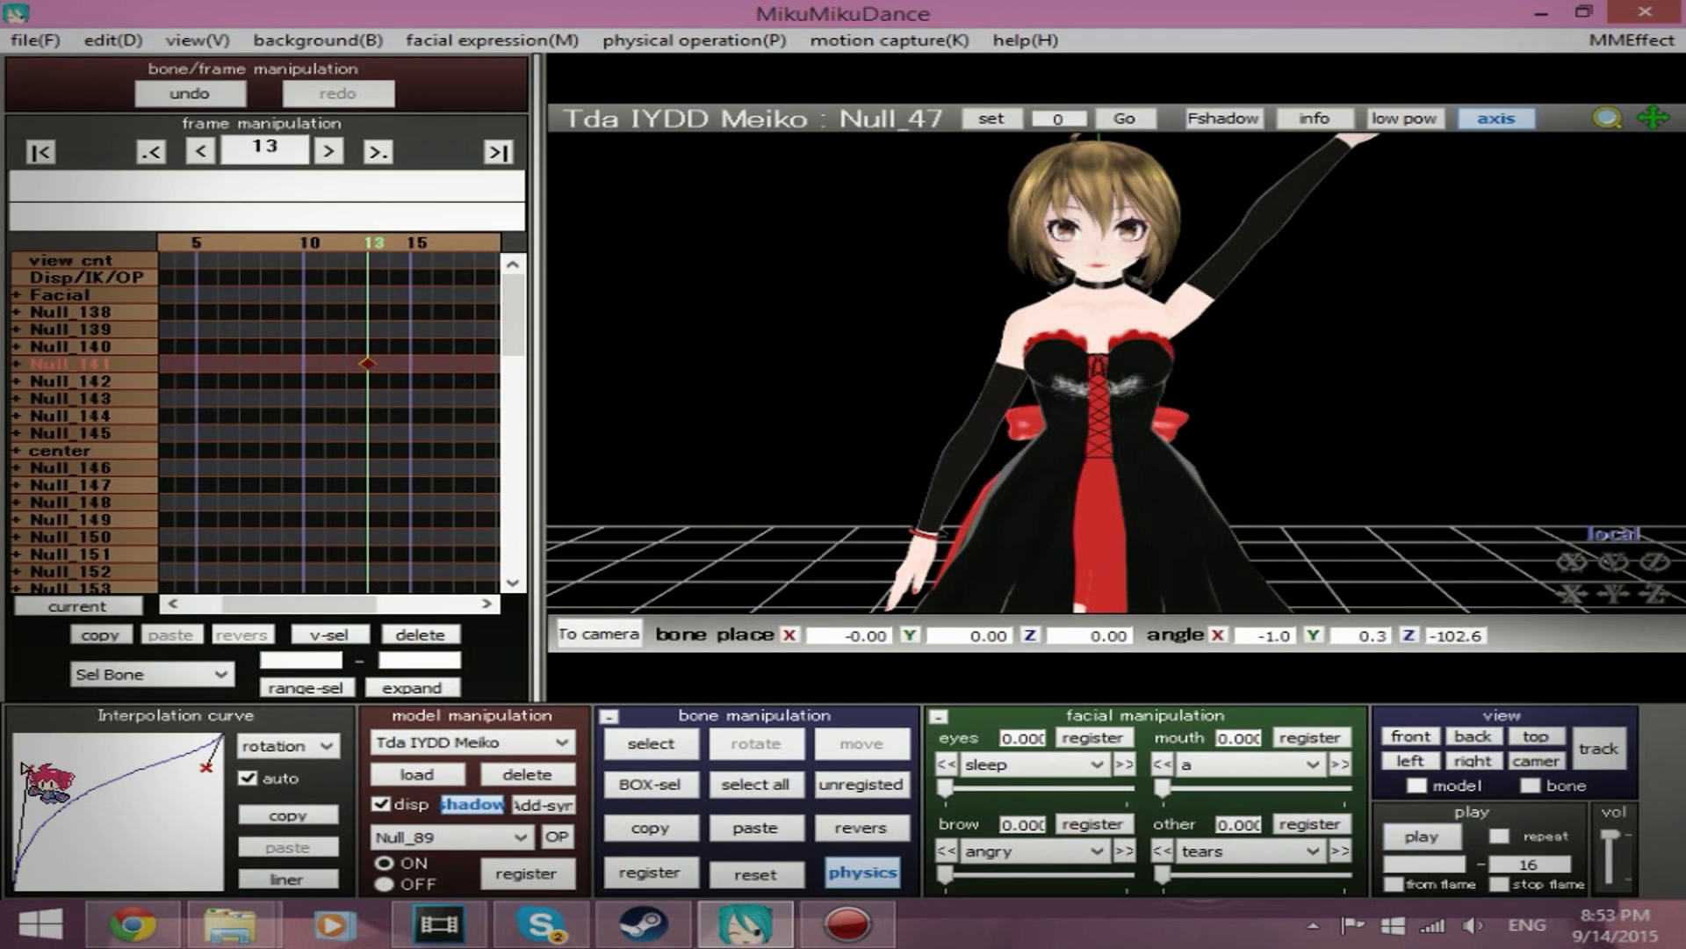
drag(28, 769, 79, 743)
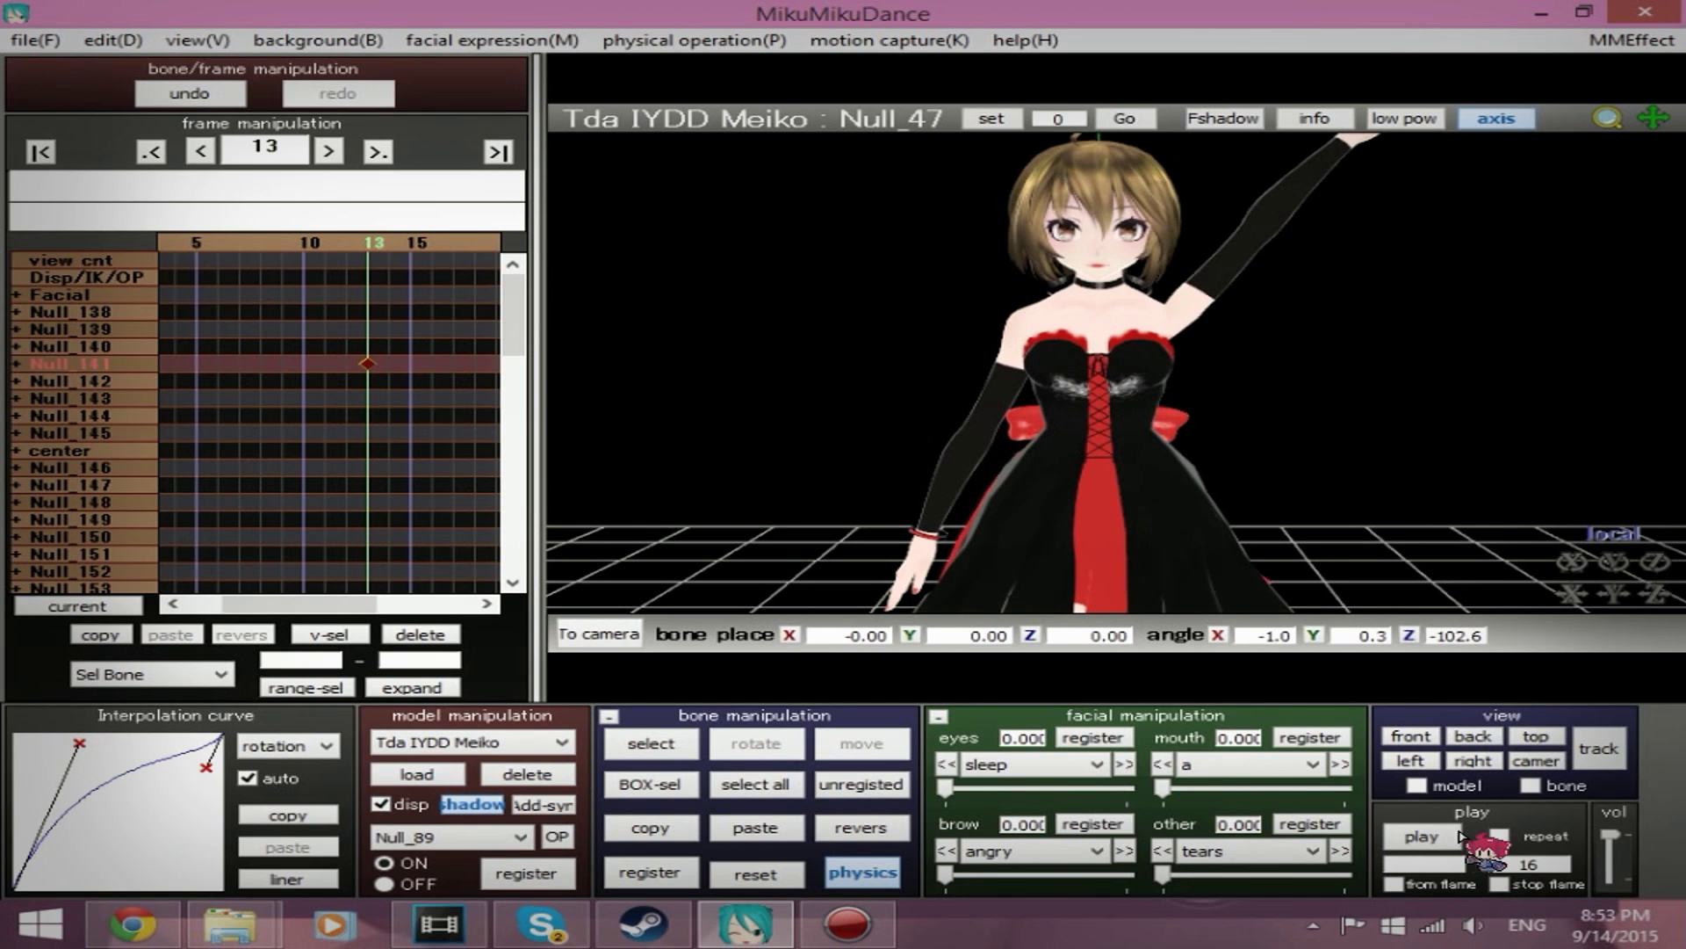
click(1415, 839)
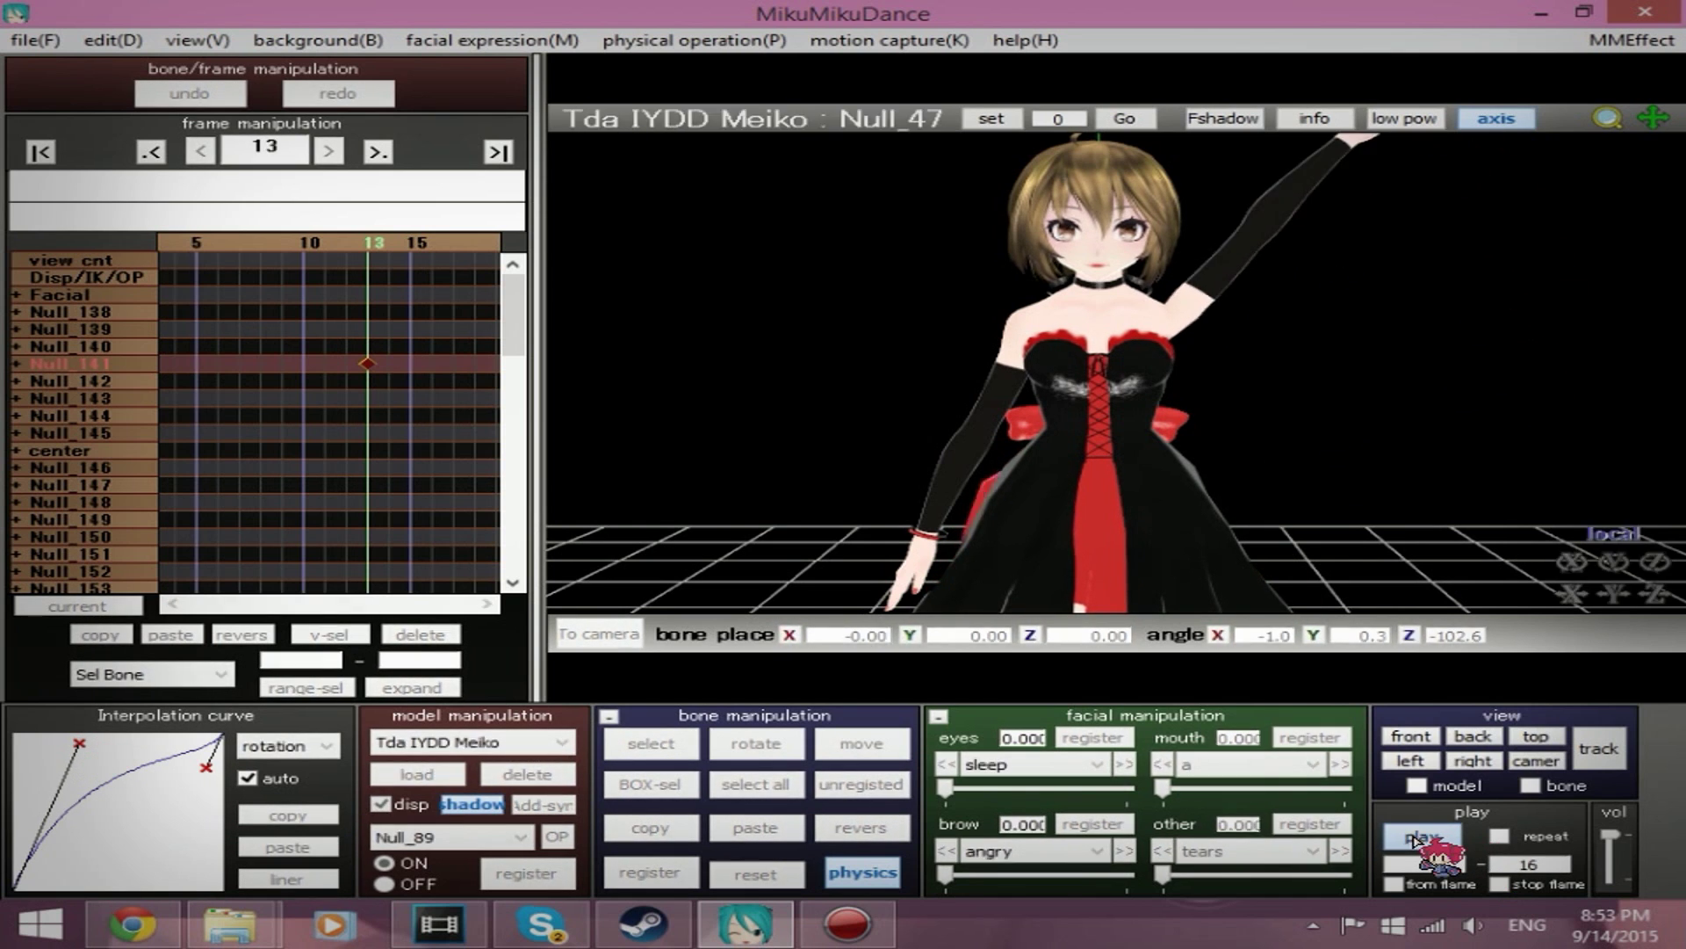
click(1416, 838)
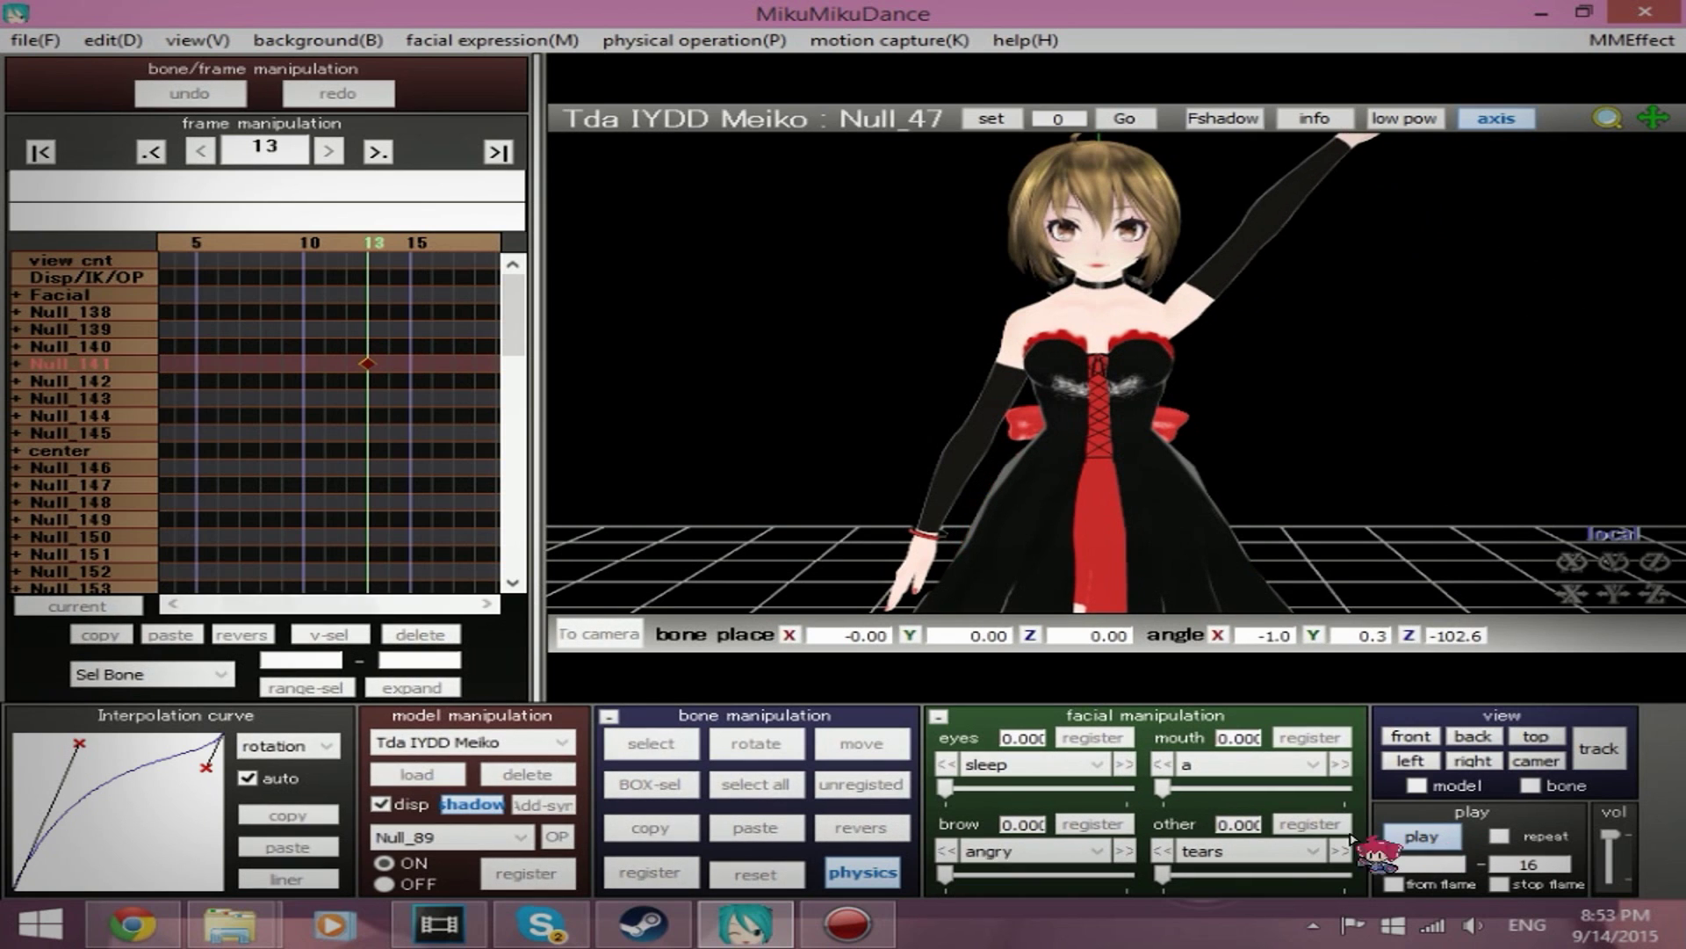
click(287, 879)
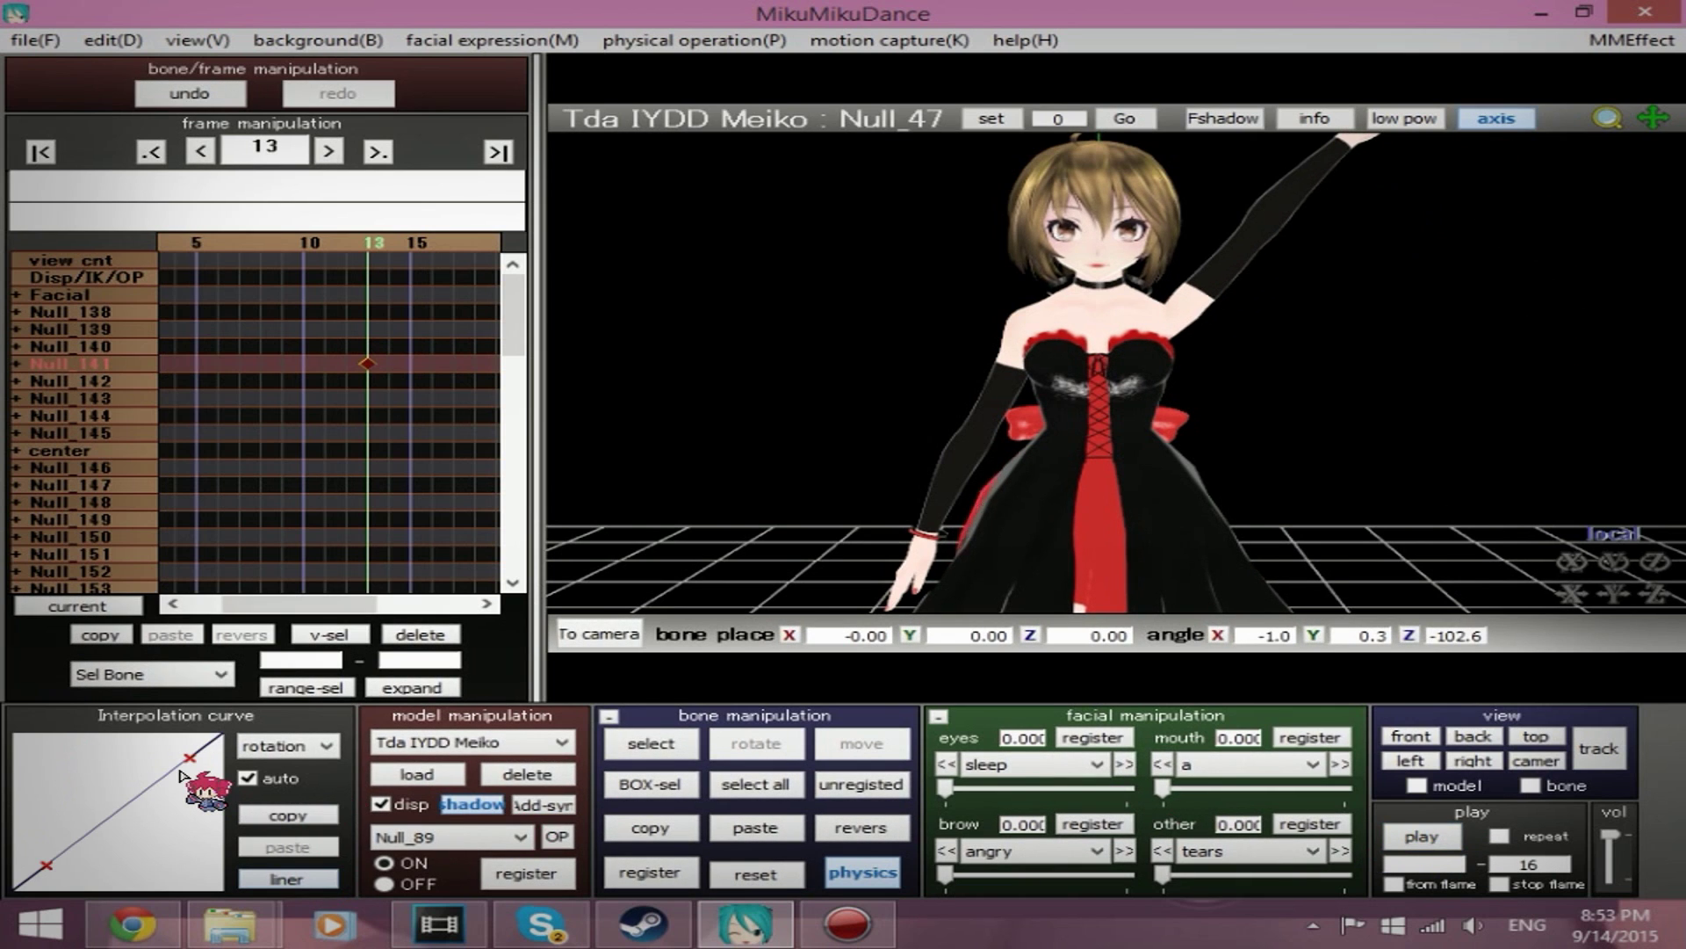
Step: Drag the control points to the top and bottom edges for an S-curve and replay the raise
drag(188, 757, 109, 733)
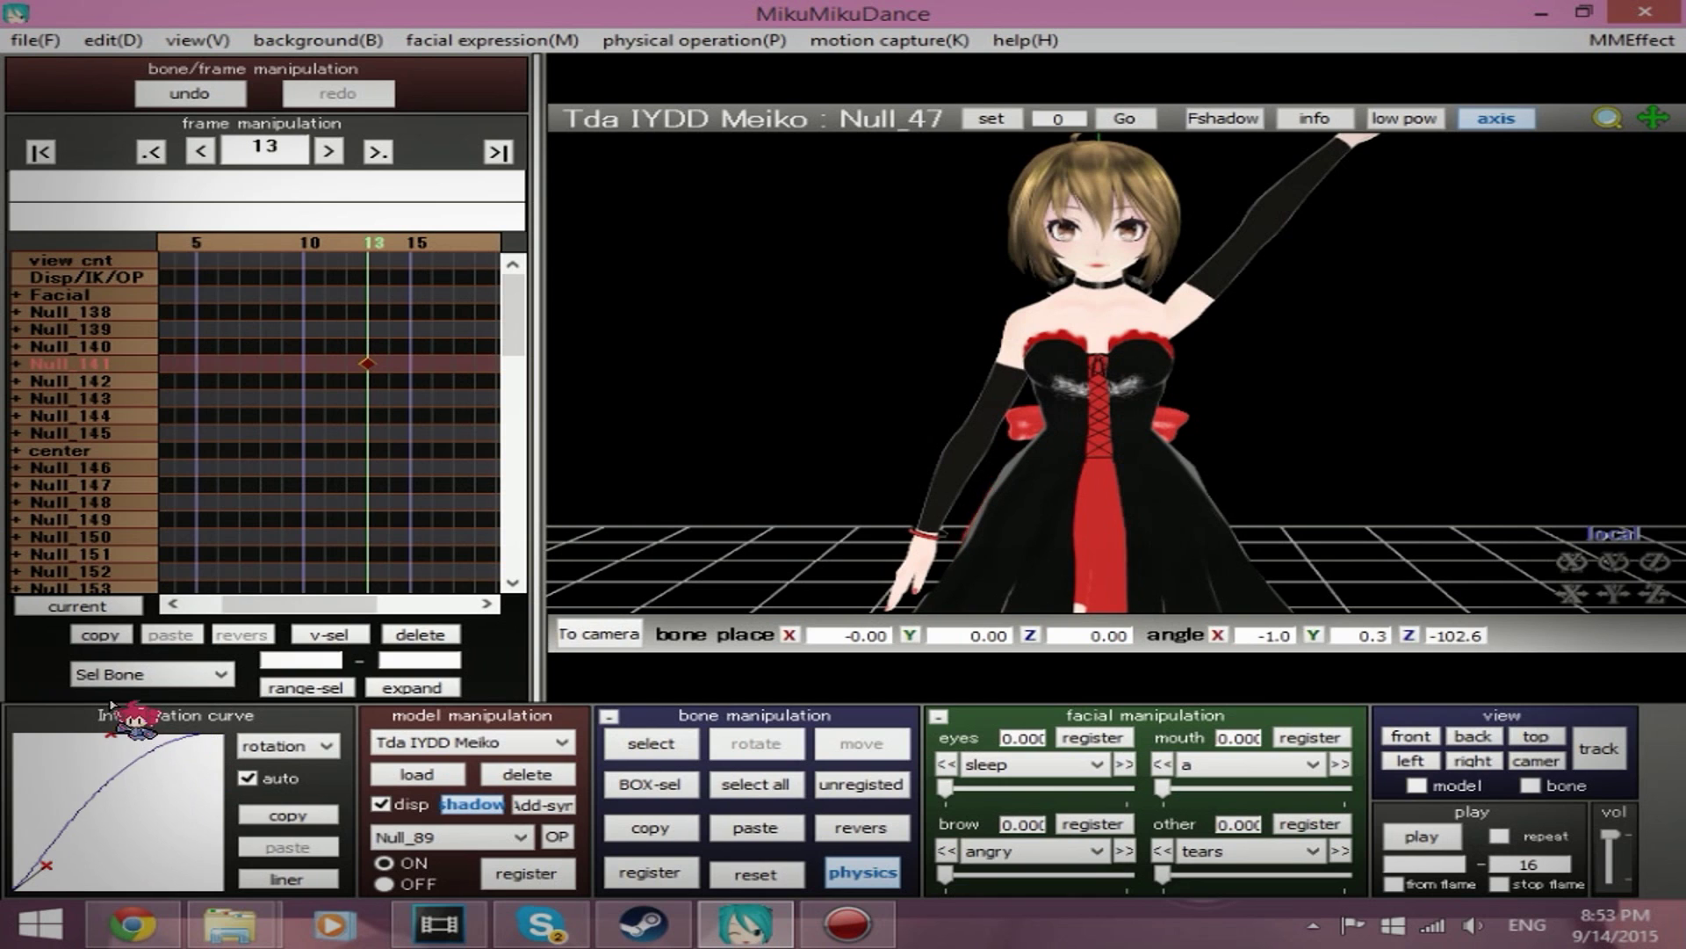
drag(46, 865, 138, 889)
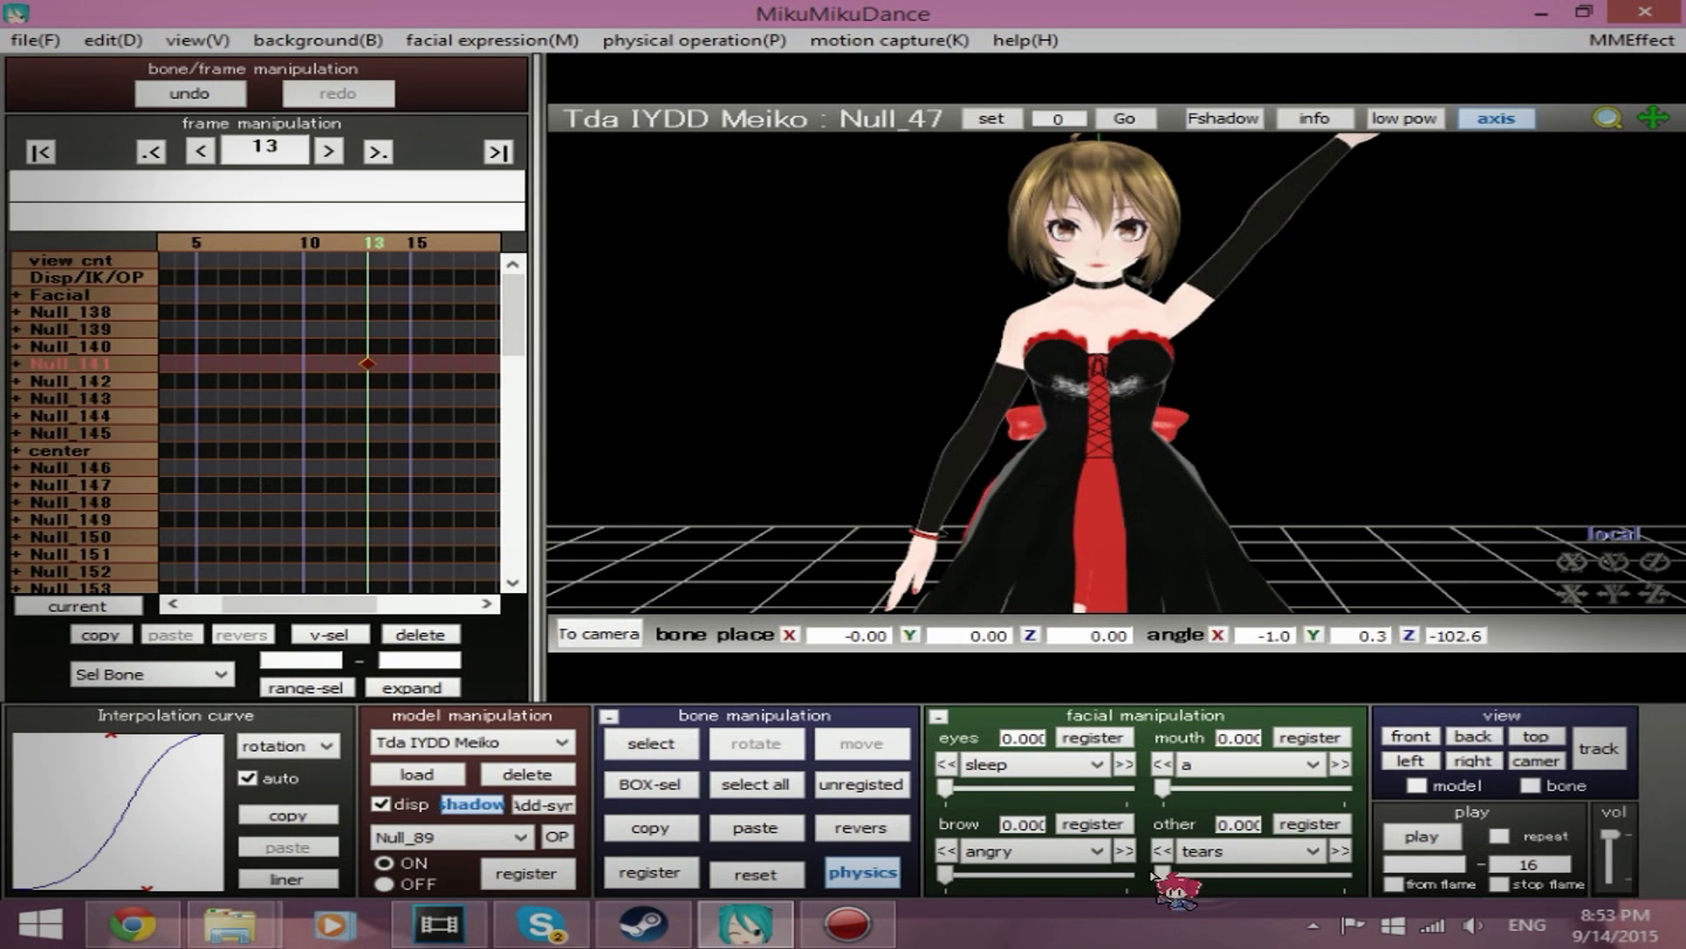
click(1416, 836)
click(1410, 839)
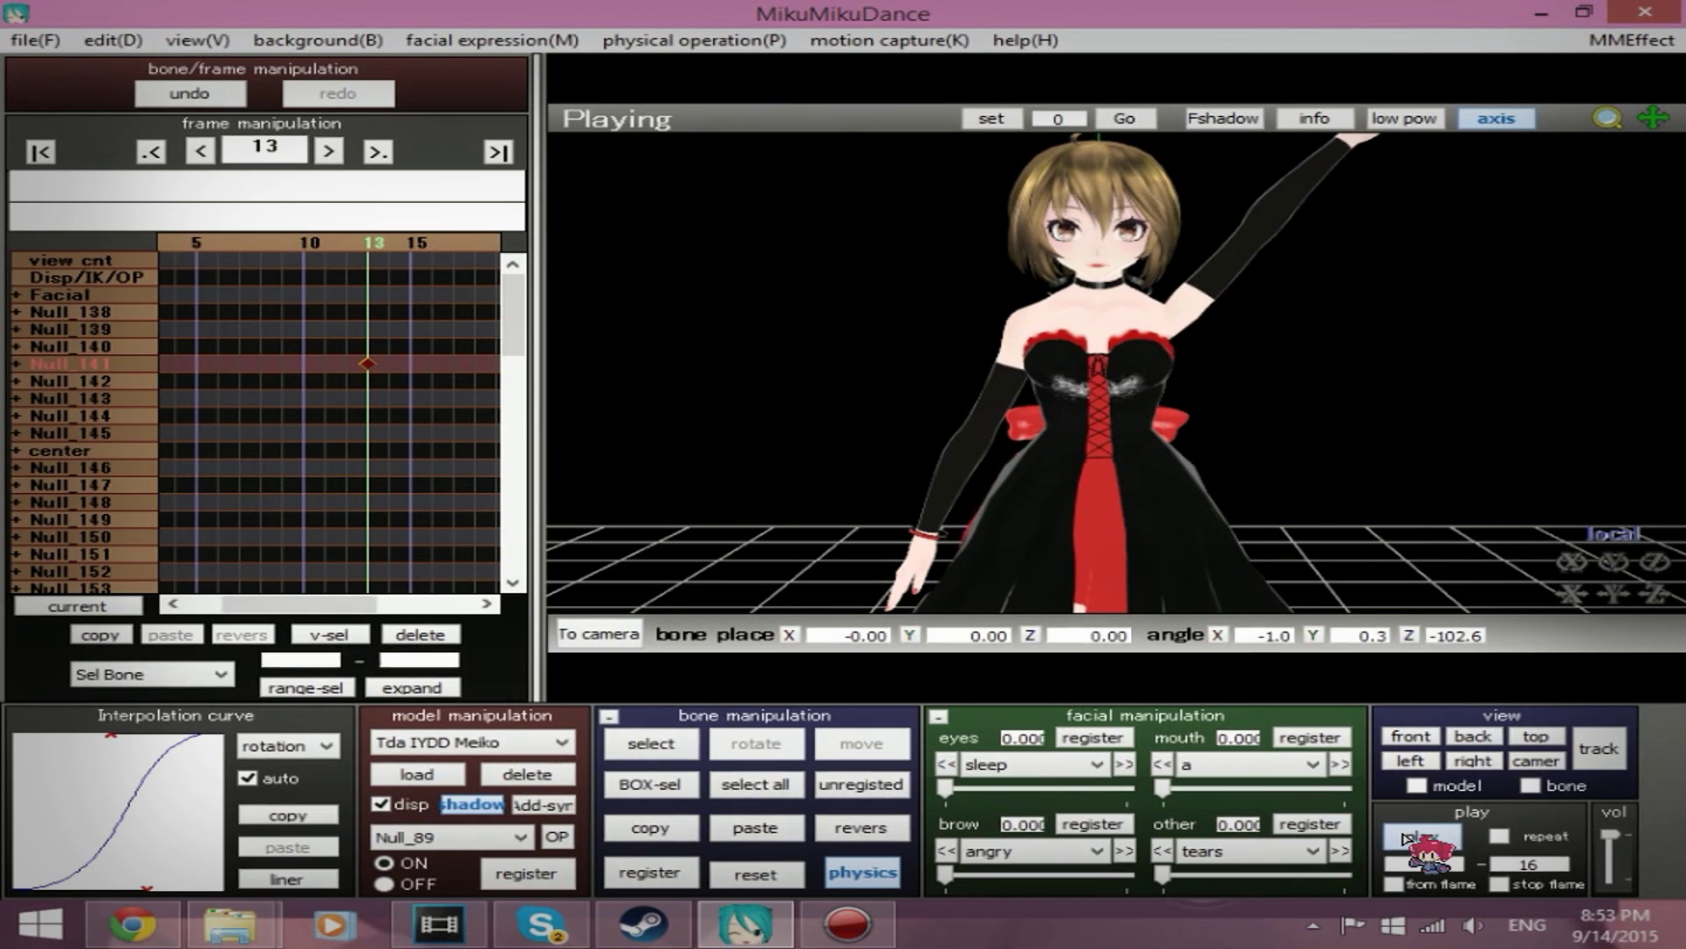
click(1405, 837)
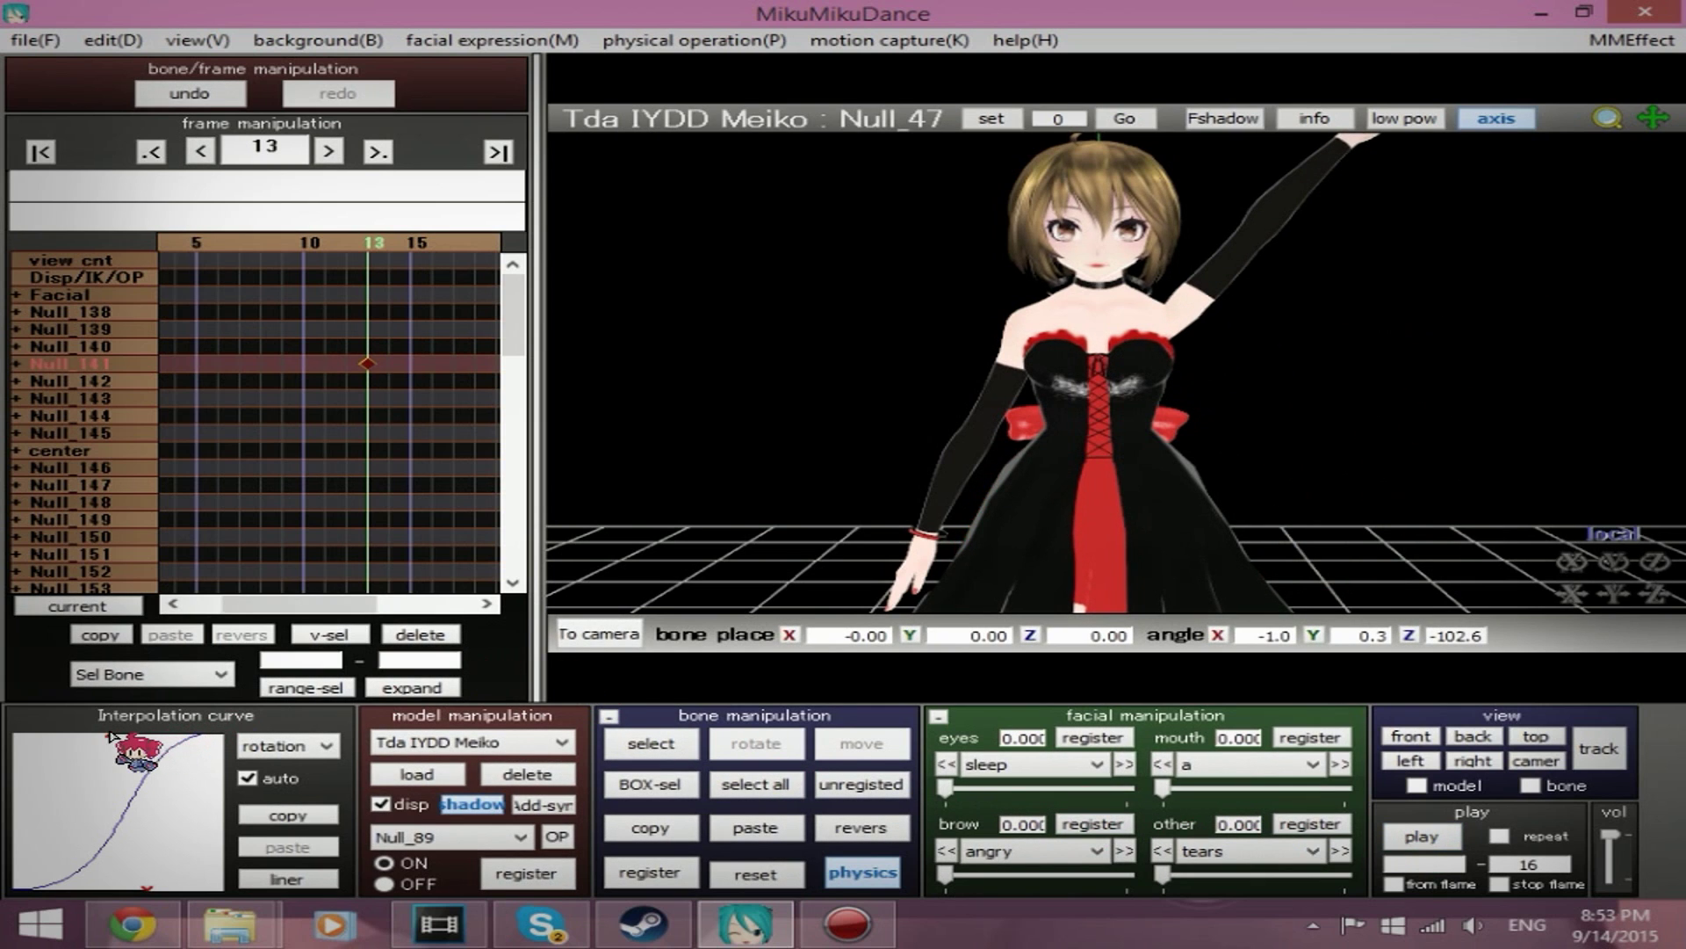
Step: Pull both points inward for a gentler natural ease, replay, then push the upper point back up
drag(111, 734, 95, 790)
drag(148, 889, 187, 833)
click(1398, 845)
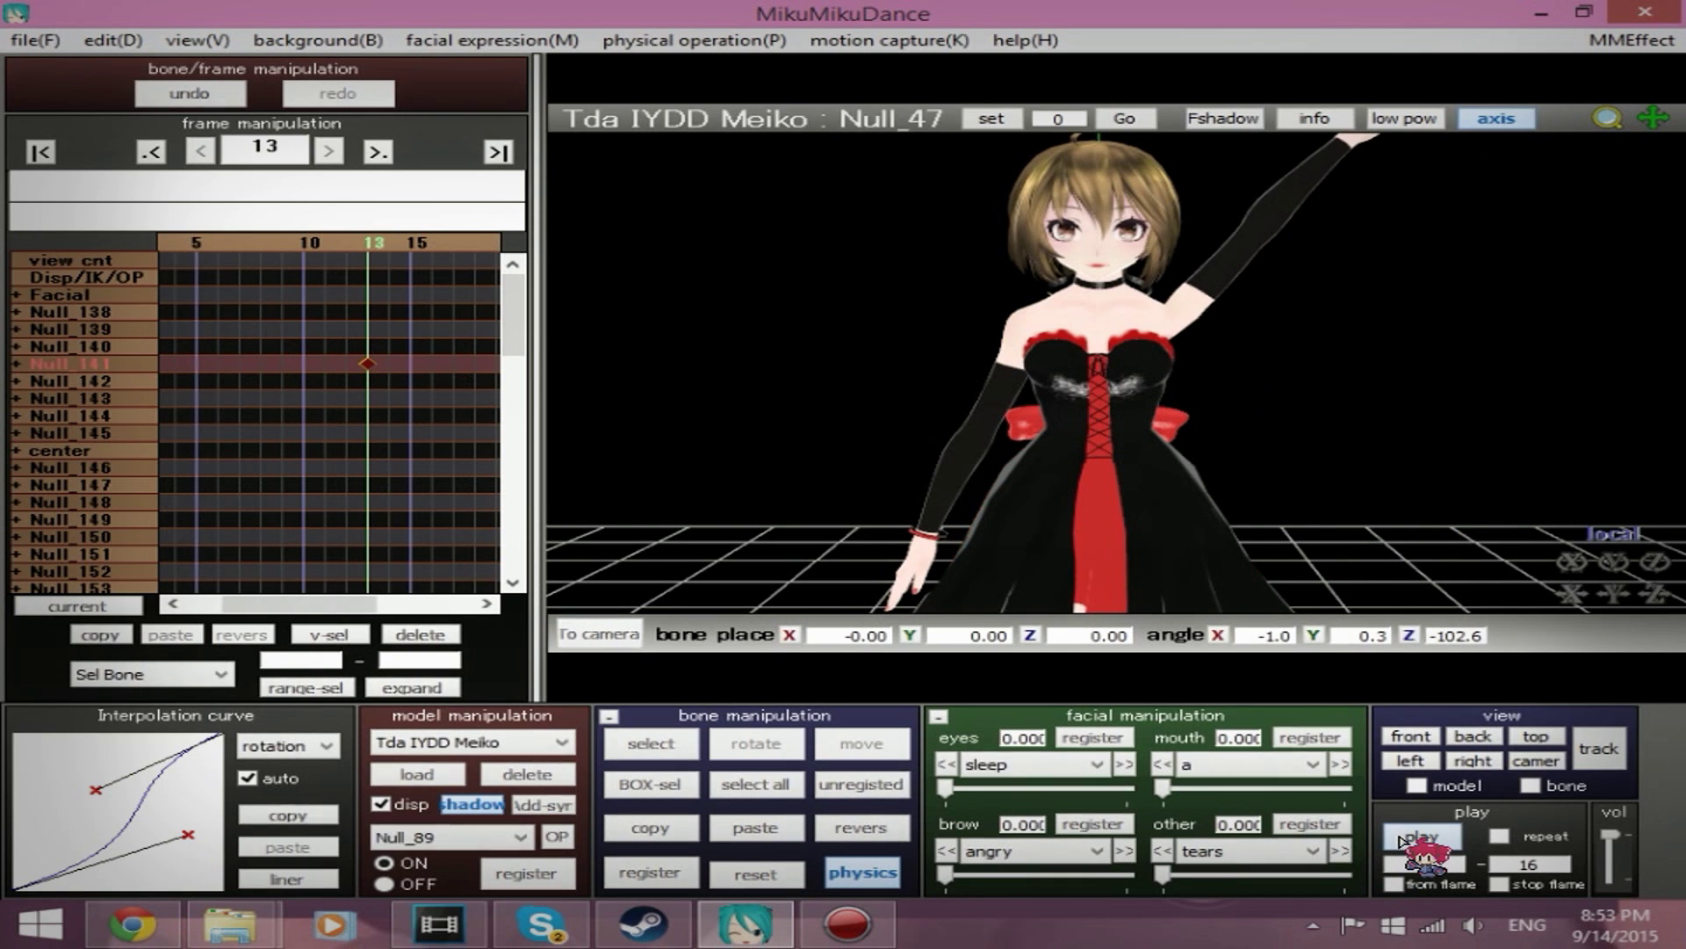
click(1399, 844)
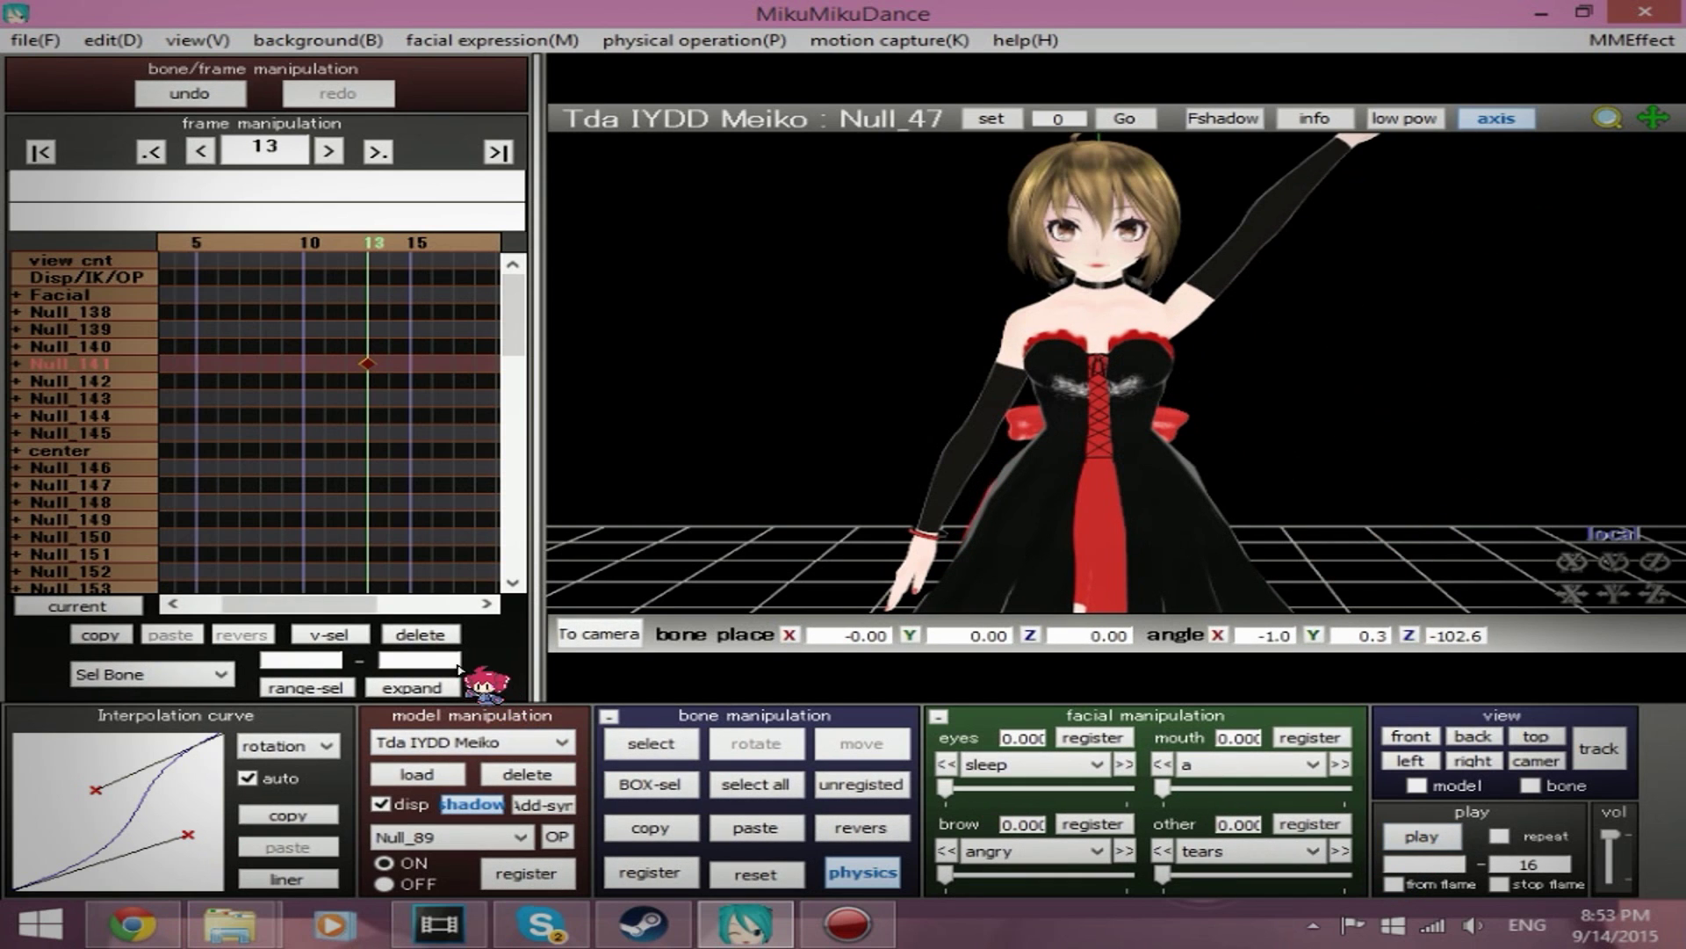
drag(96, 790, 62, 733)
Step: Reshape the rotation curve, fine-tune both control points, and replay the arm raise
drag(187, 835, 50, 917)
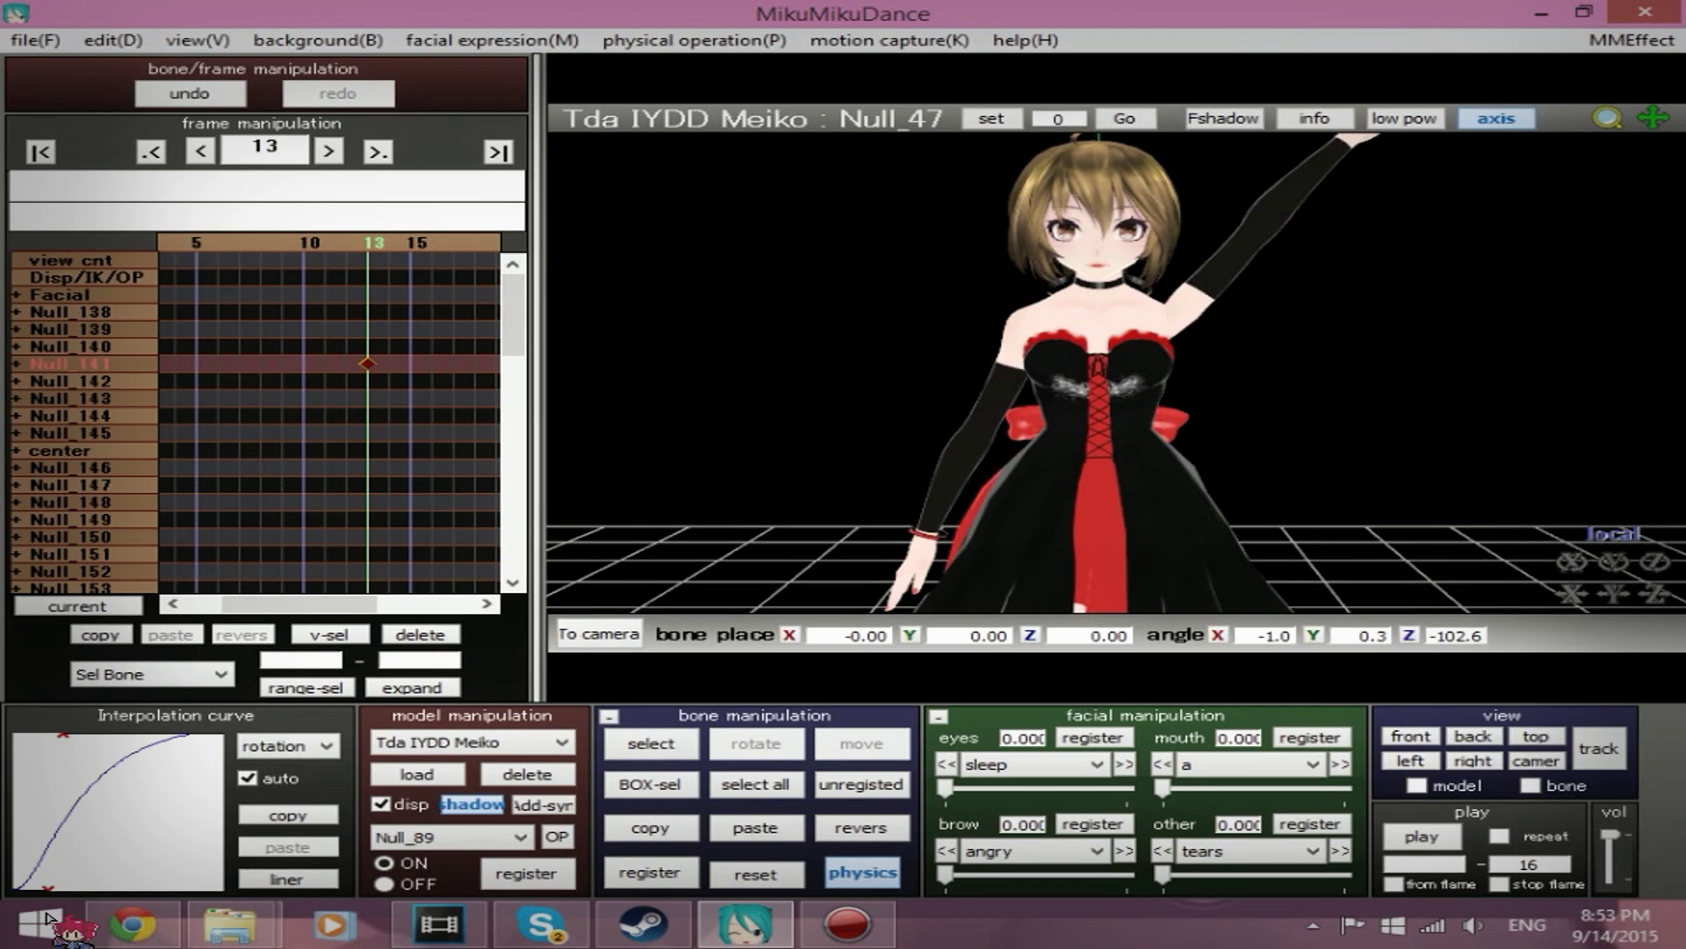
mouse_move(64, 736)
mouse_down()
mouse_move(95, 725)
mouse_move(49, 731)
mouse_up()
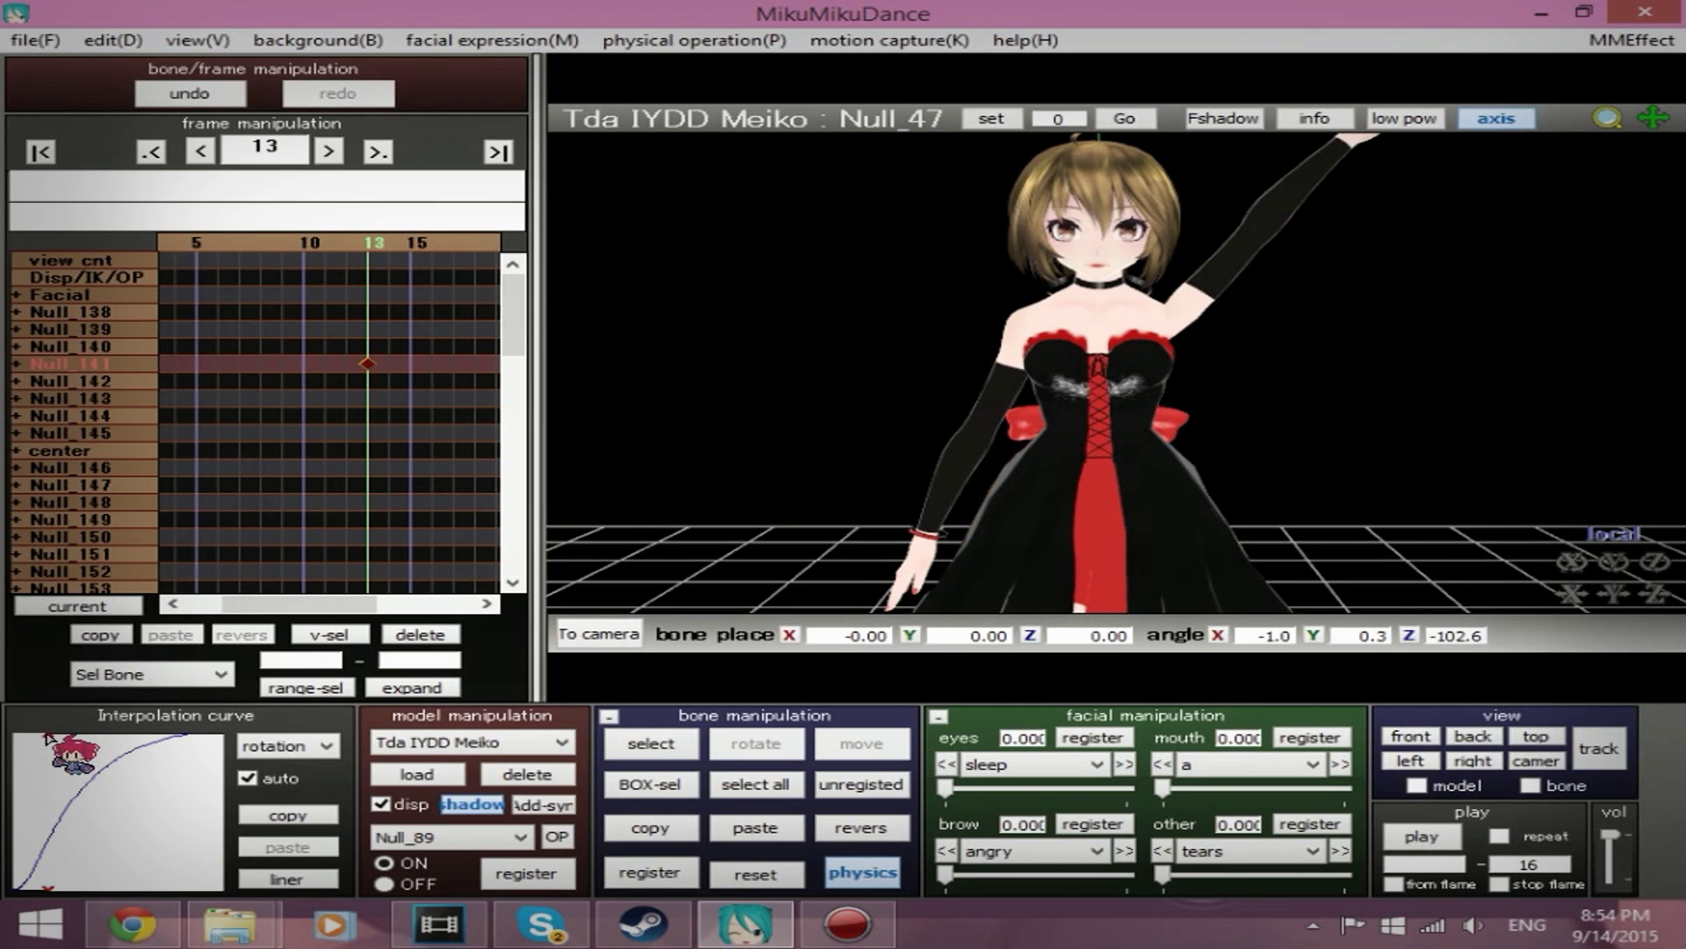
drag(49, 737, 59, 736)
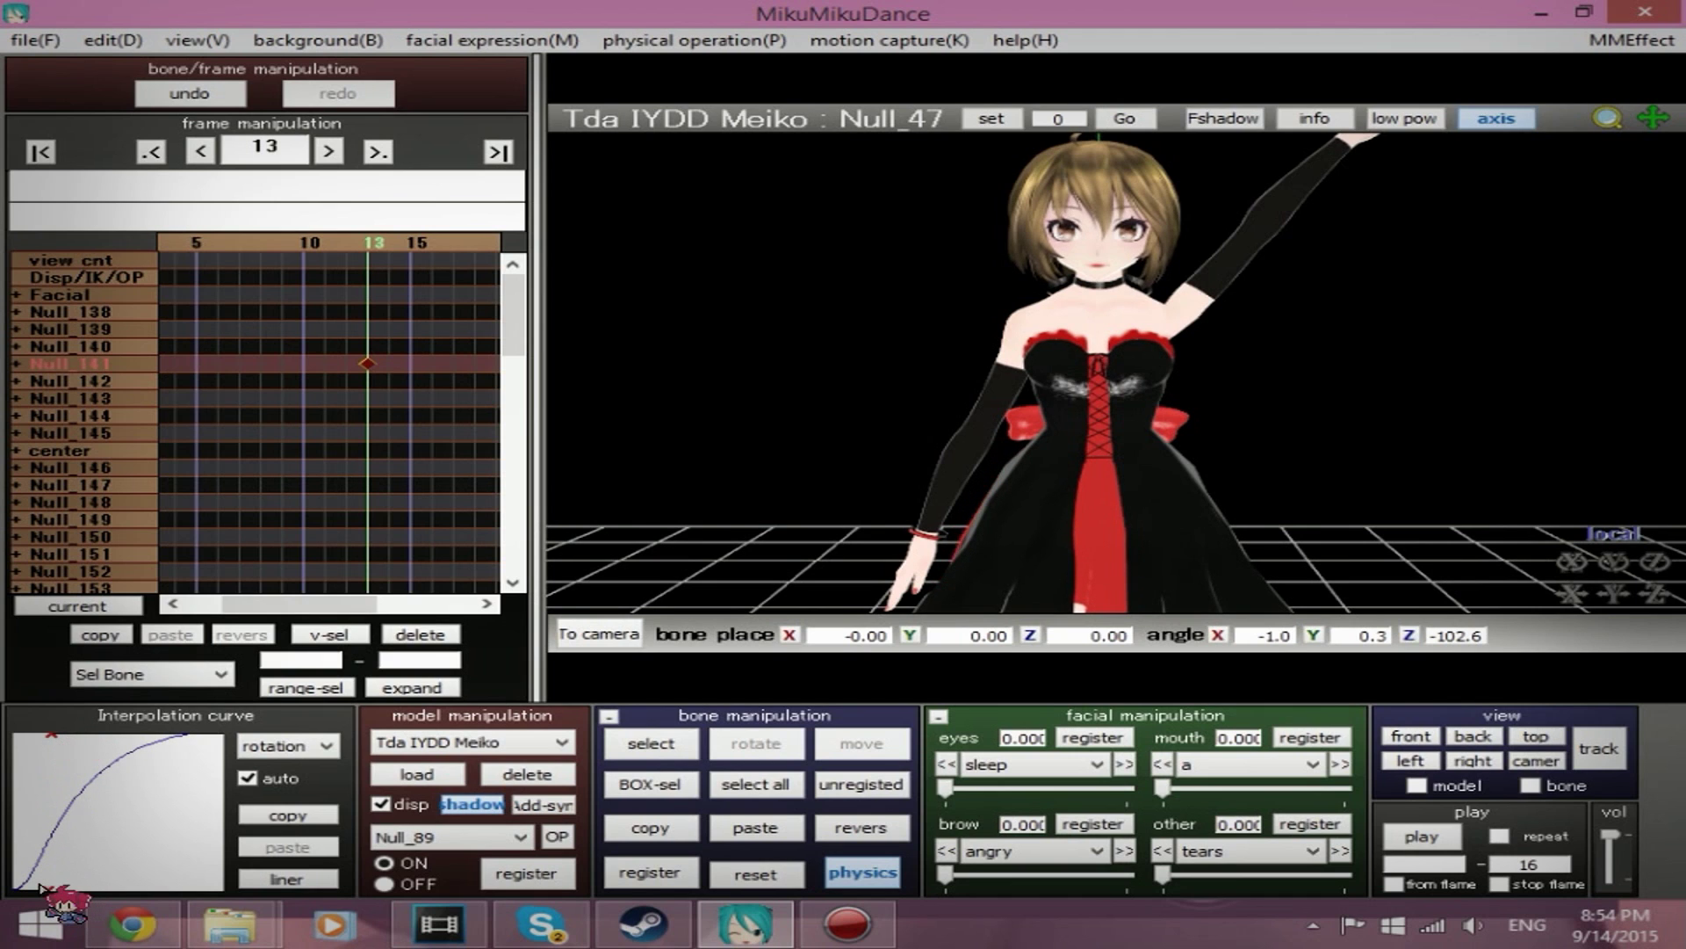
drag(48, 889, 39, 890)
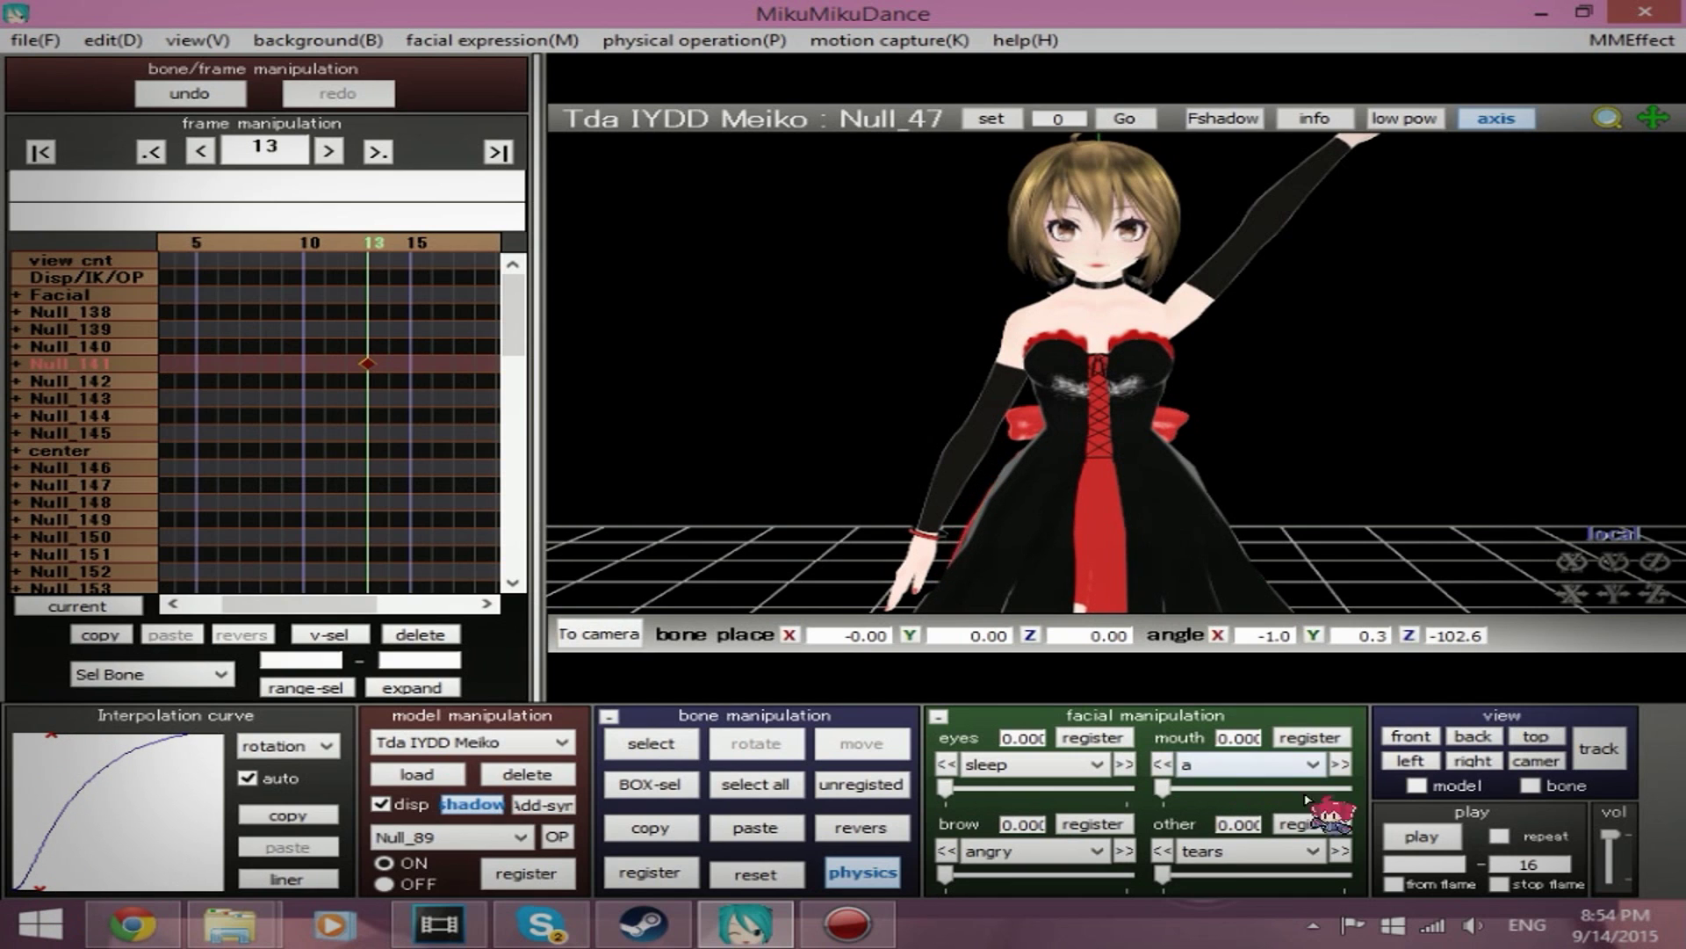
click(1416, 837)
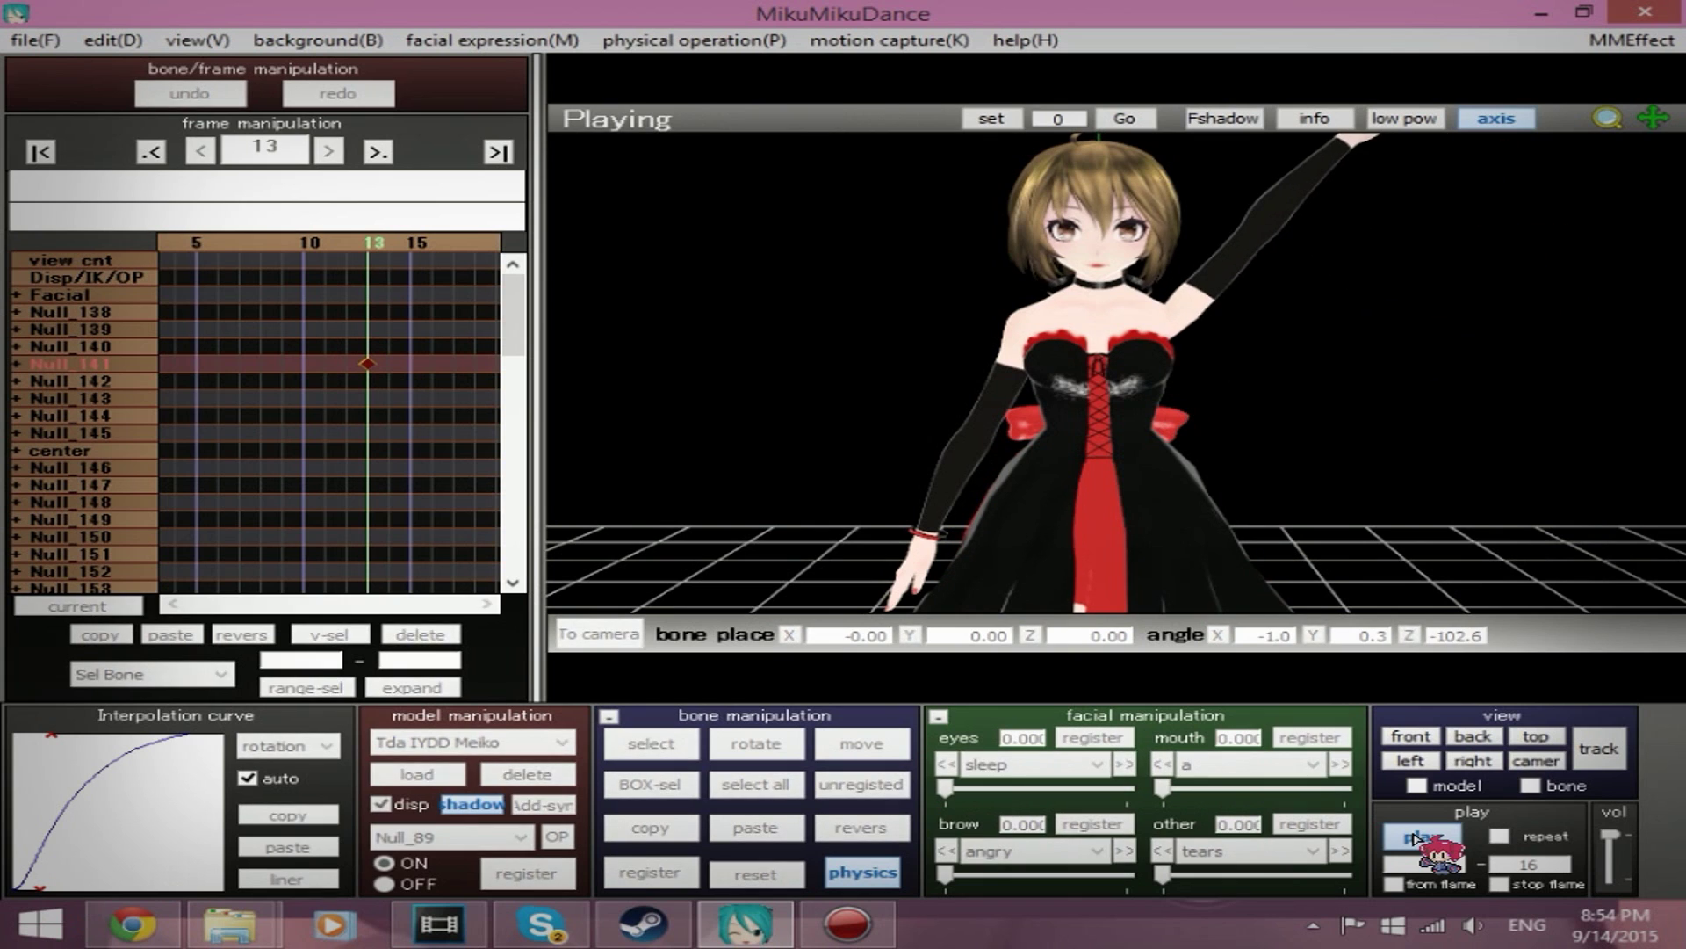
click(1416, 837)
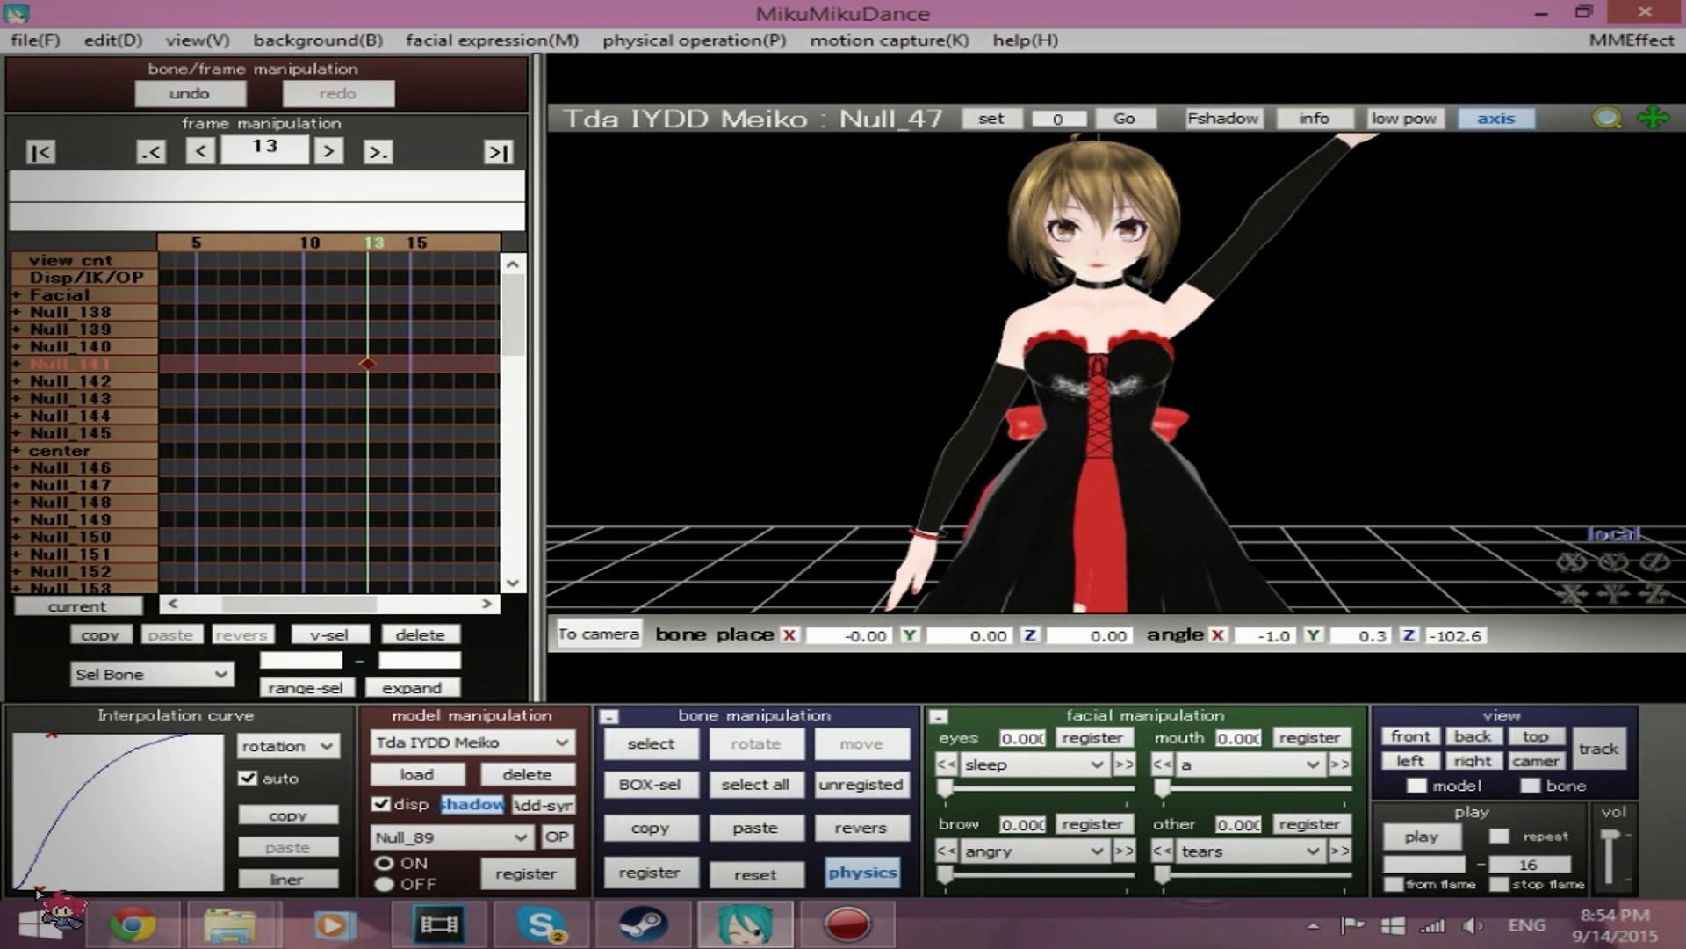
Step: Slide the lower handle right for an S-curve and play, then back left for ease-out and replay
drag(40, 888, 193, 888)
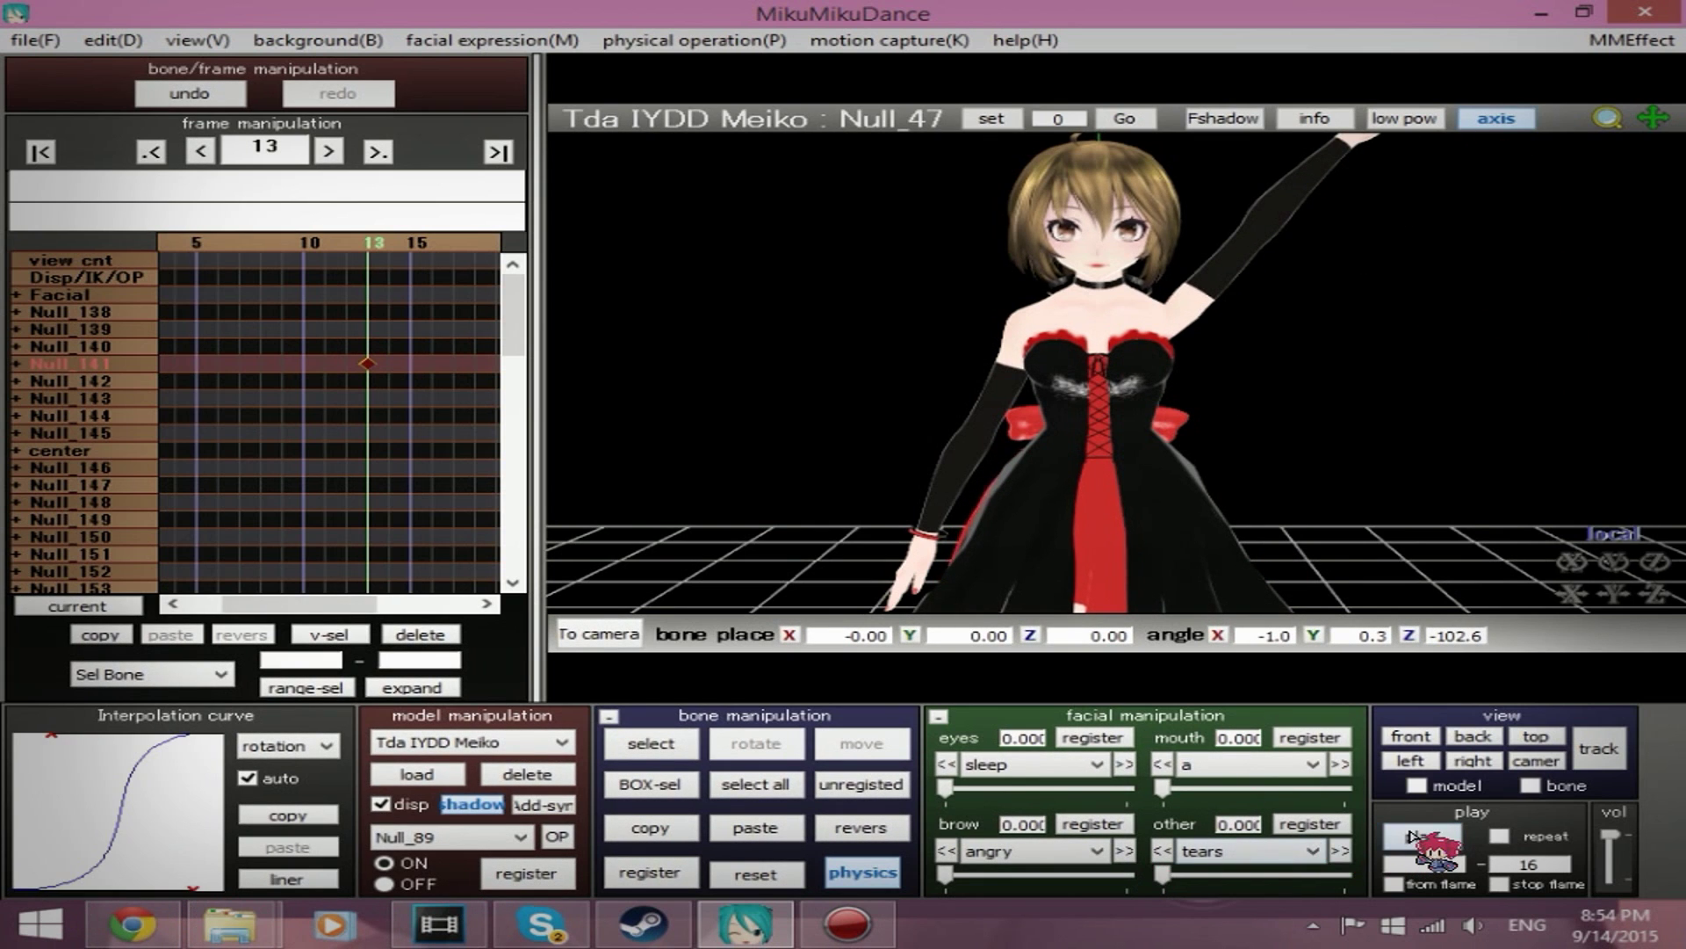
click(1416, 837)
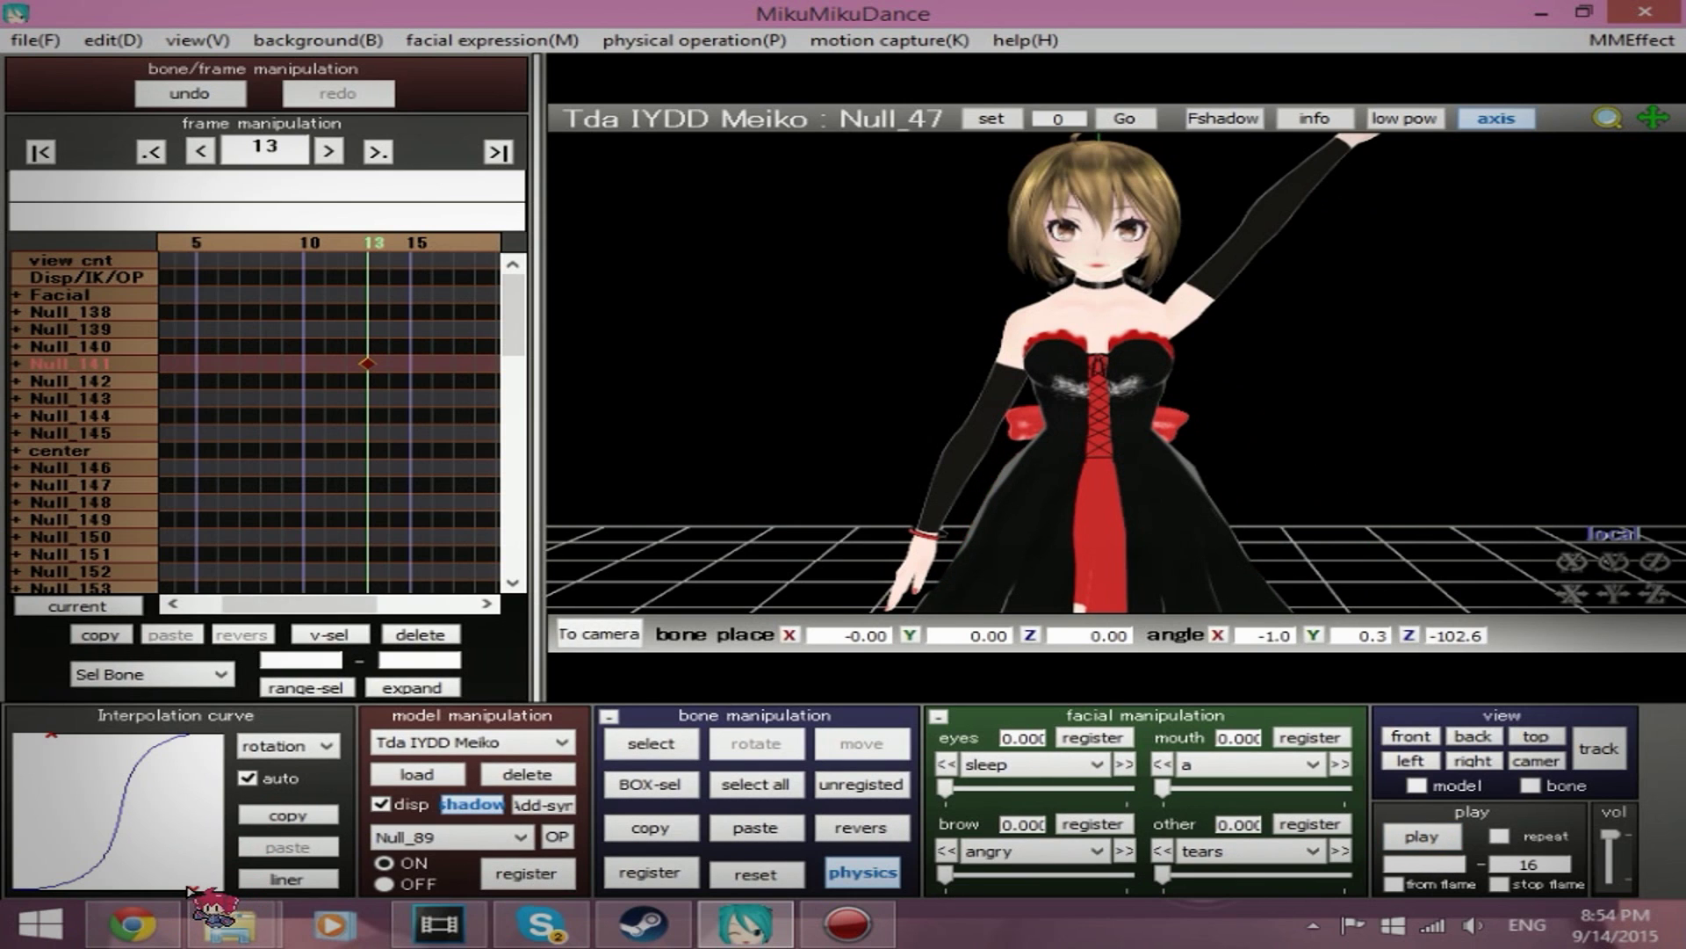
drag(191, 889, 30, 889)
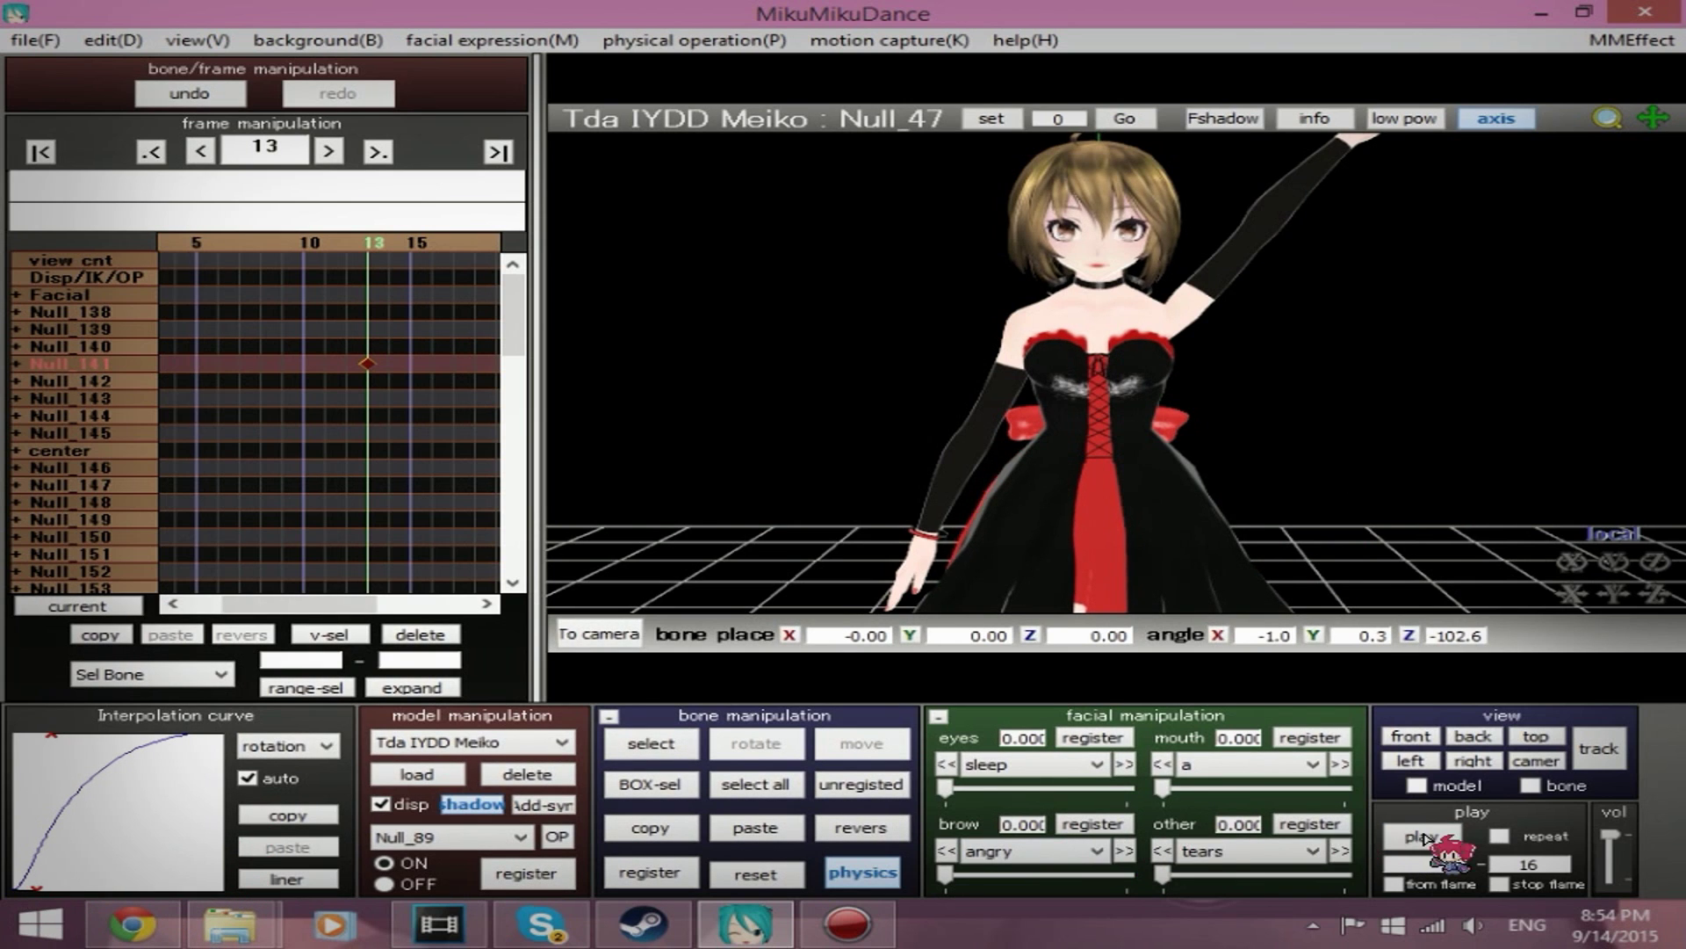
click(1422, 837)
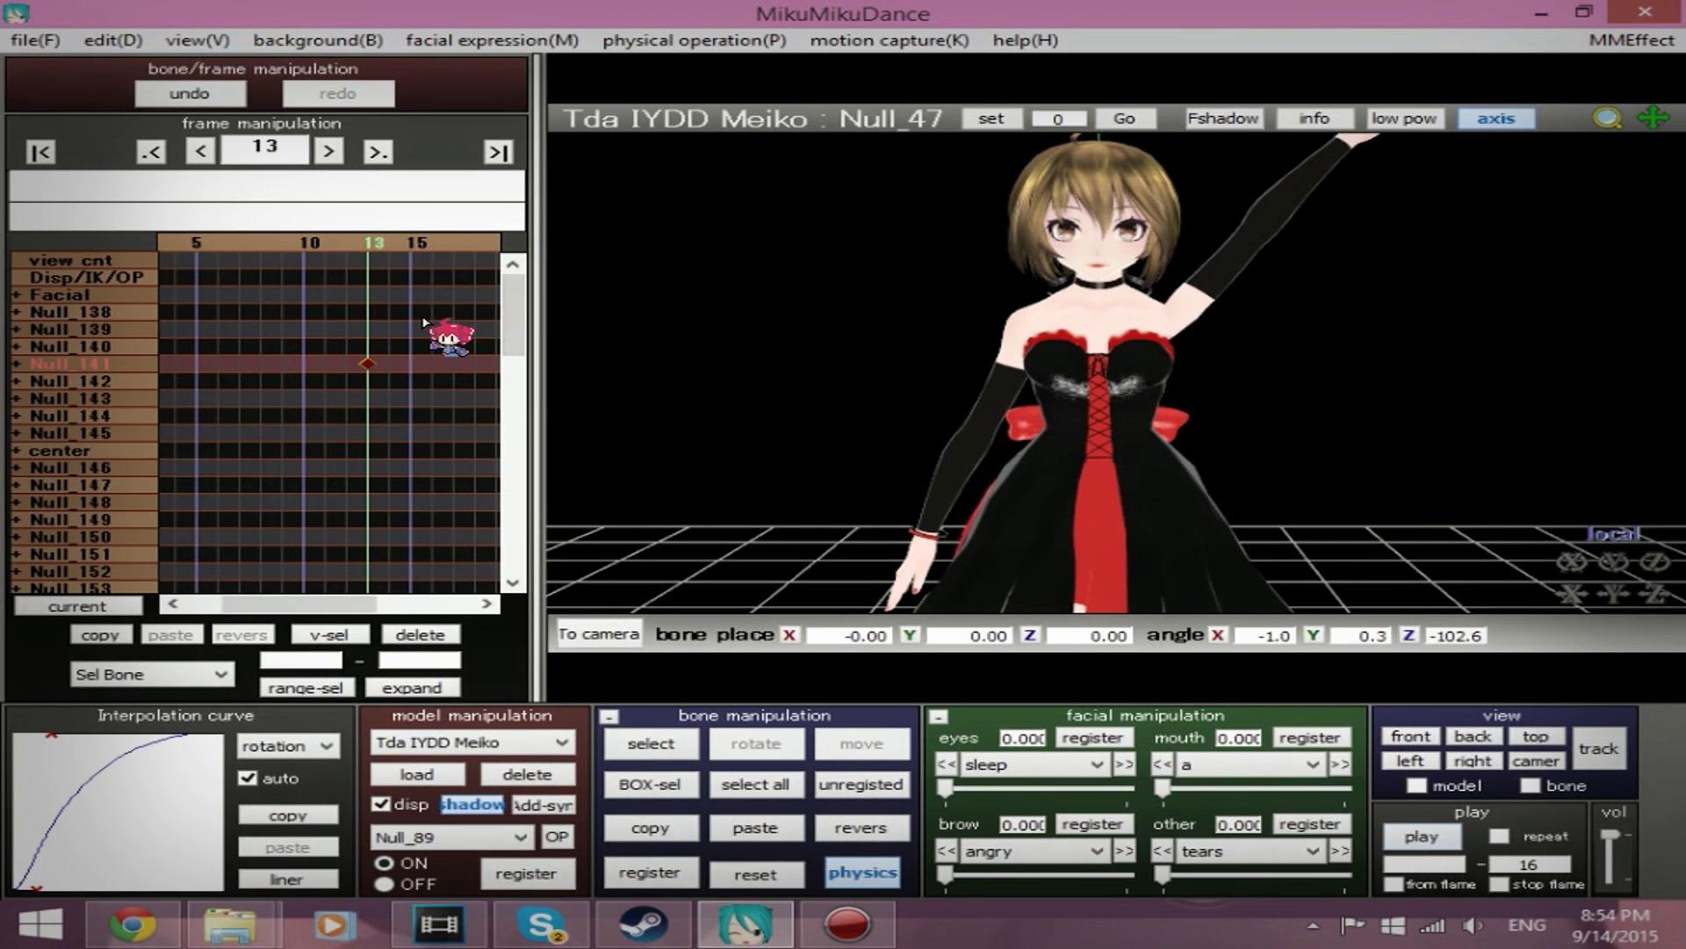
Step: Reset the curve to linear, drop both handles for slow-then-fast timing, and play the raise
click(290, 878)
drag(190, 757, 199, 788)
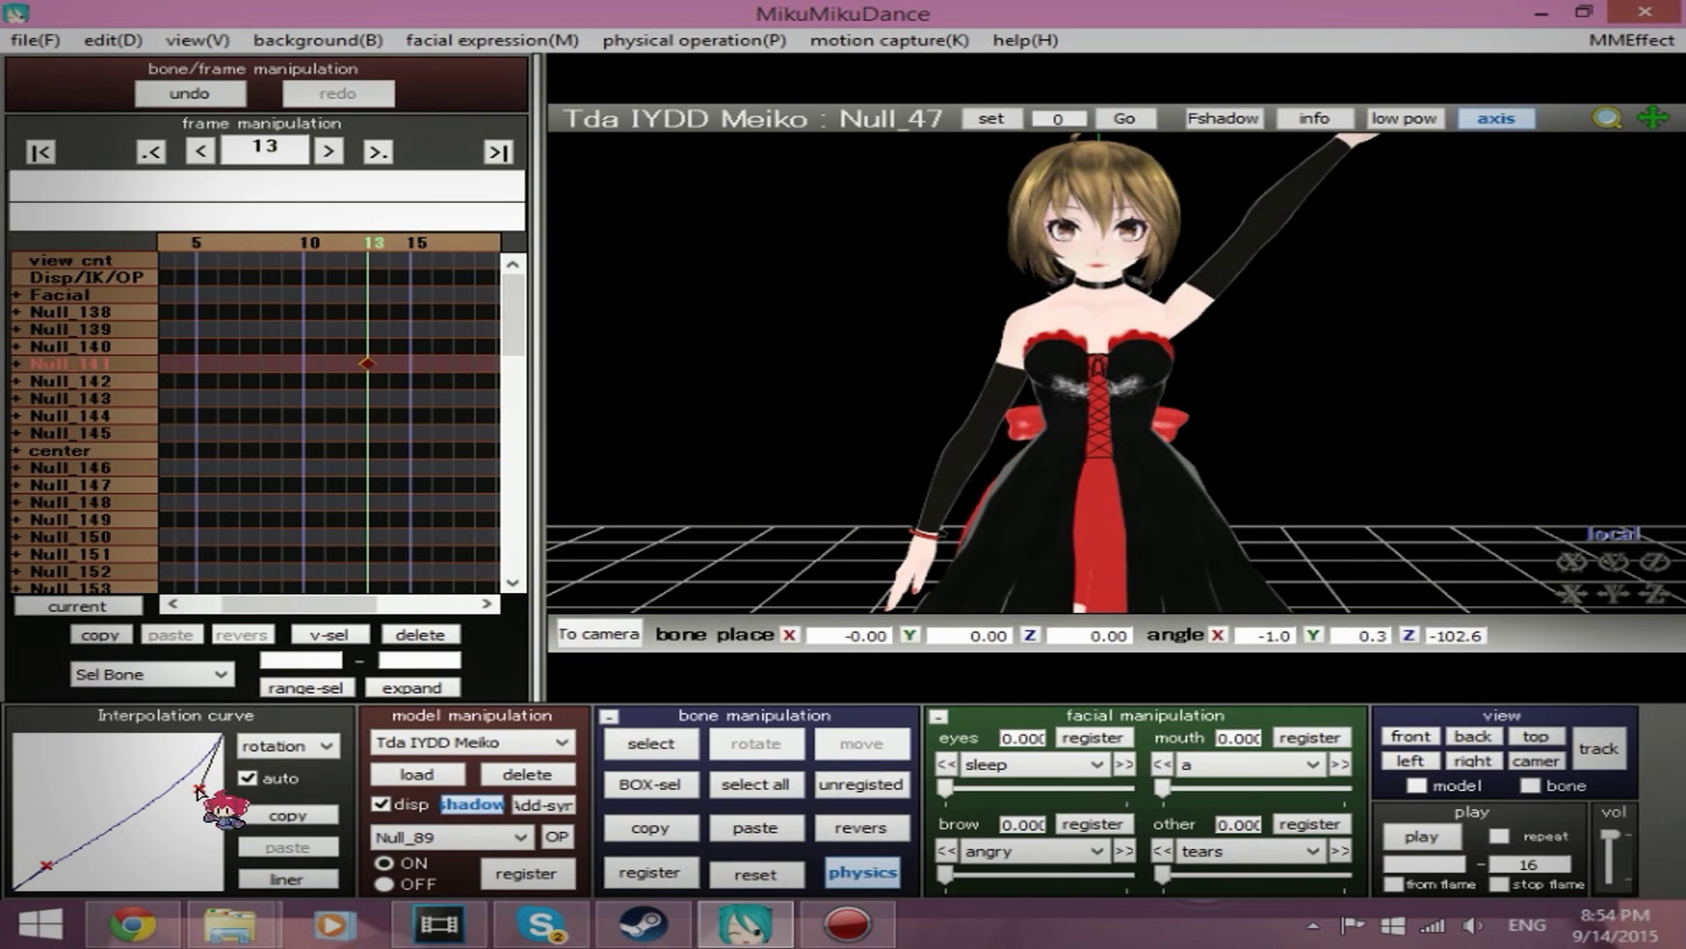
drag(46, 865, 51, 895)
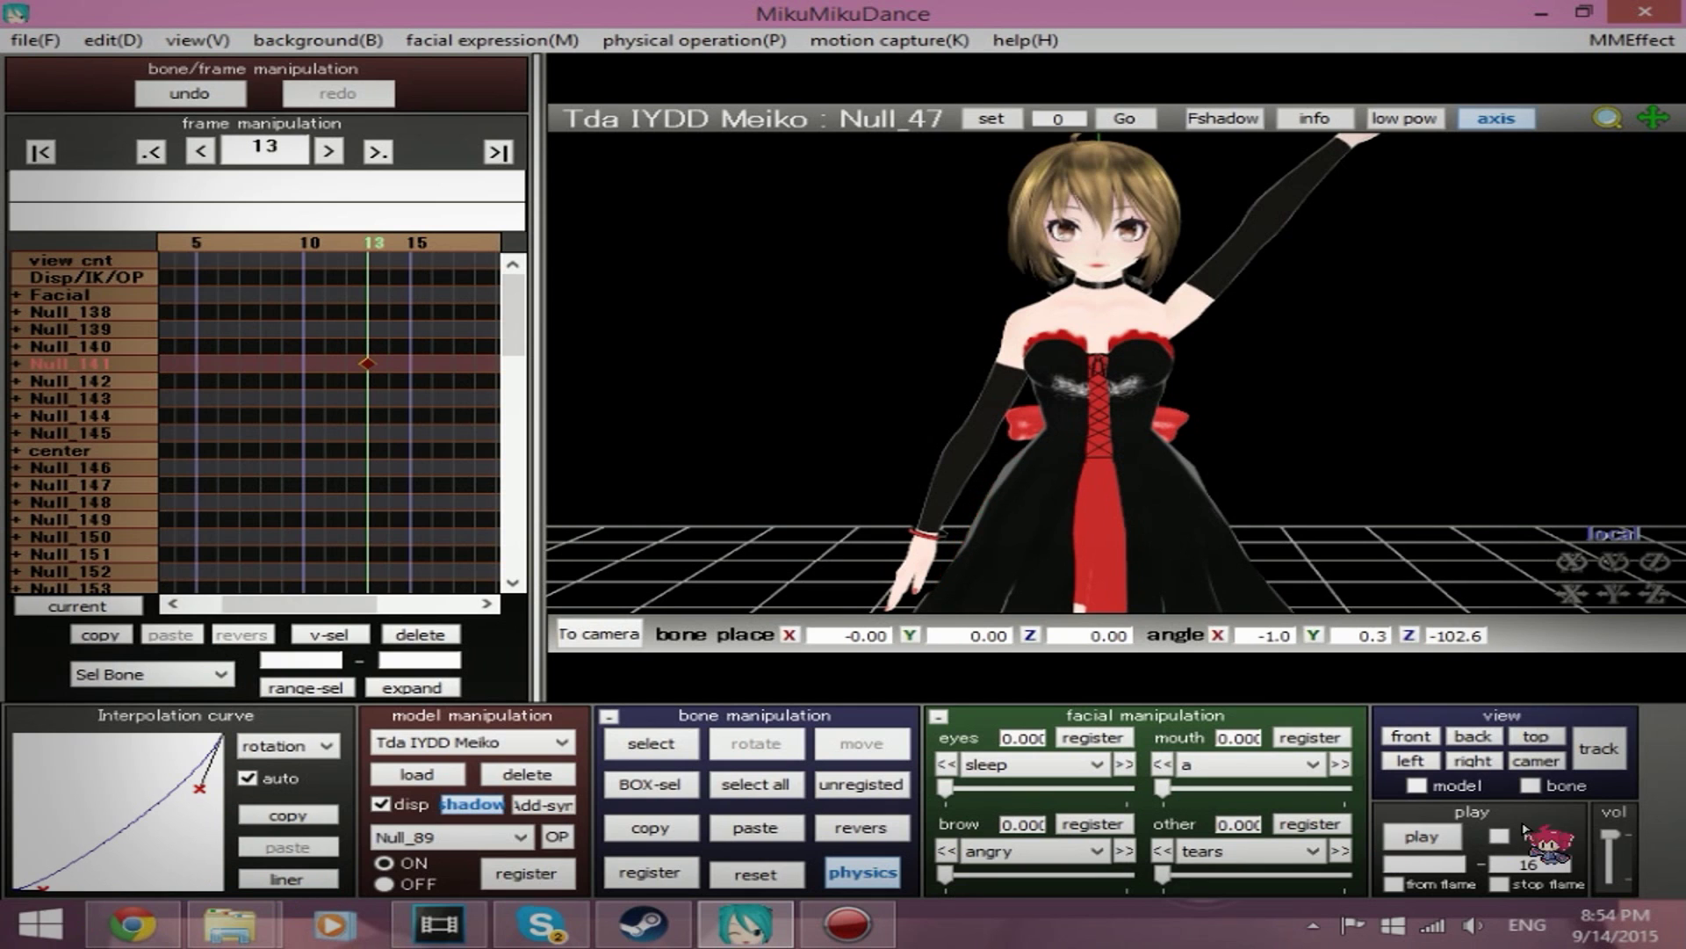
click(1423, 837)
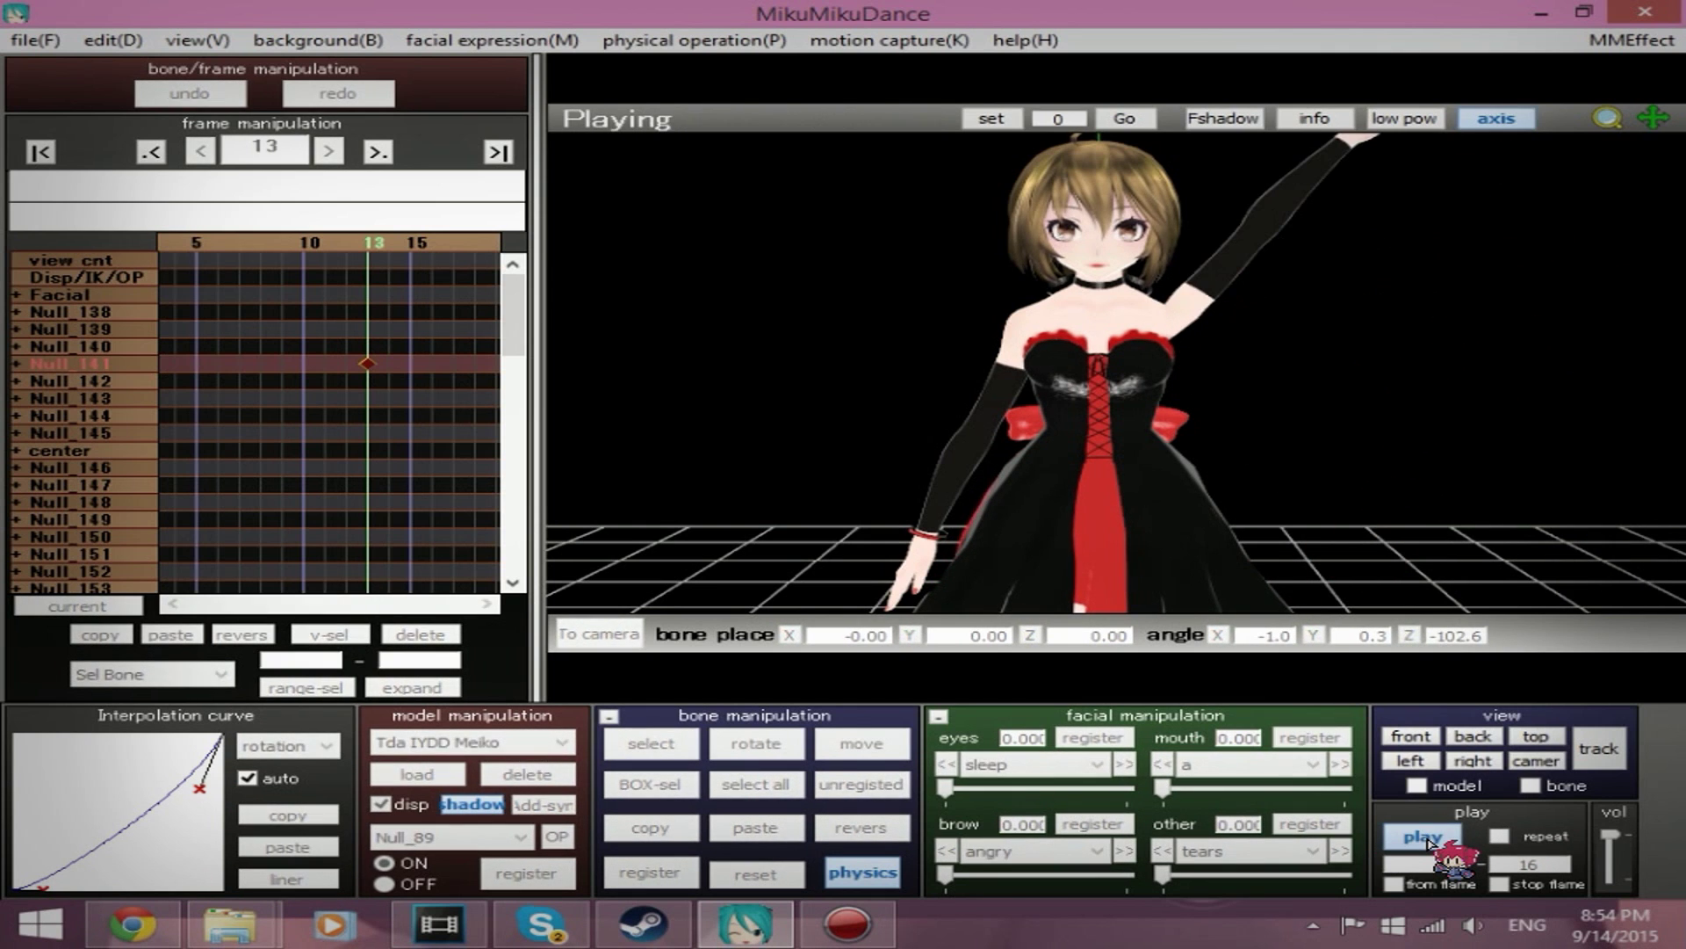
Step: Raise the upper handle toward the top-left into an S-curve and replay the arm raise several times
drag(202, 789, 159, 734)
click(1398, 836)
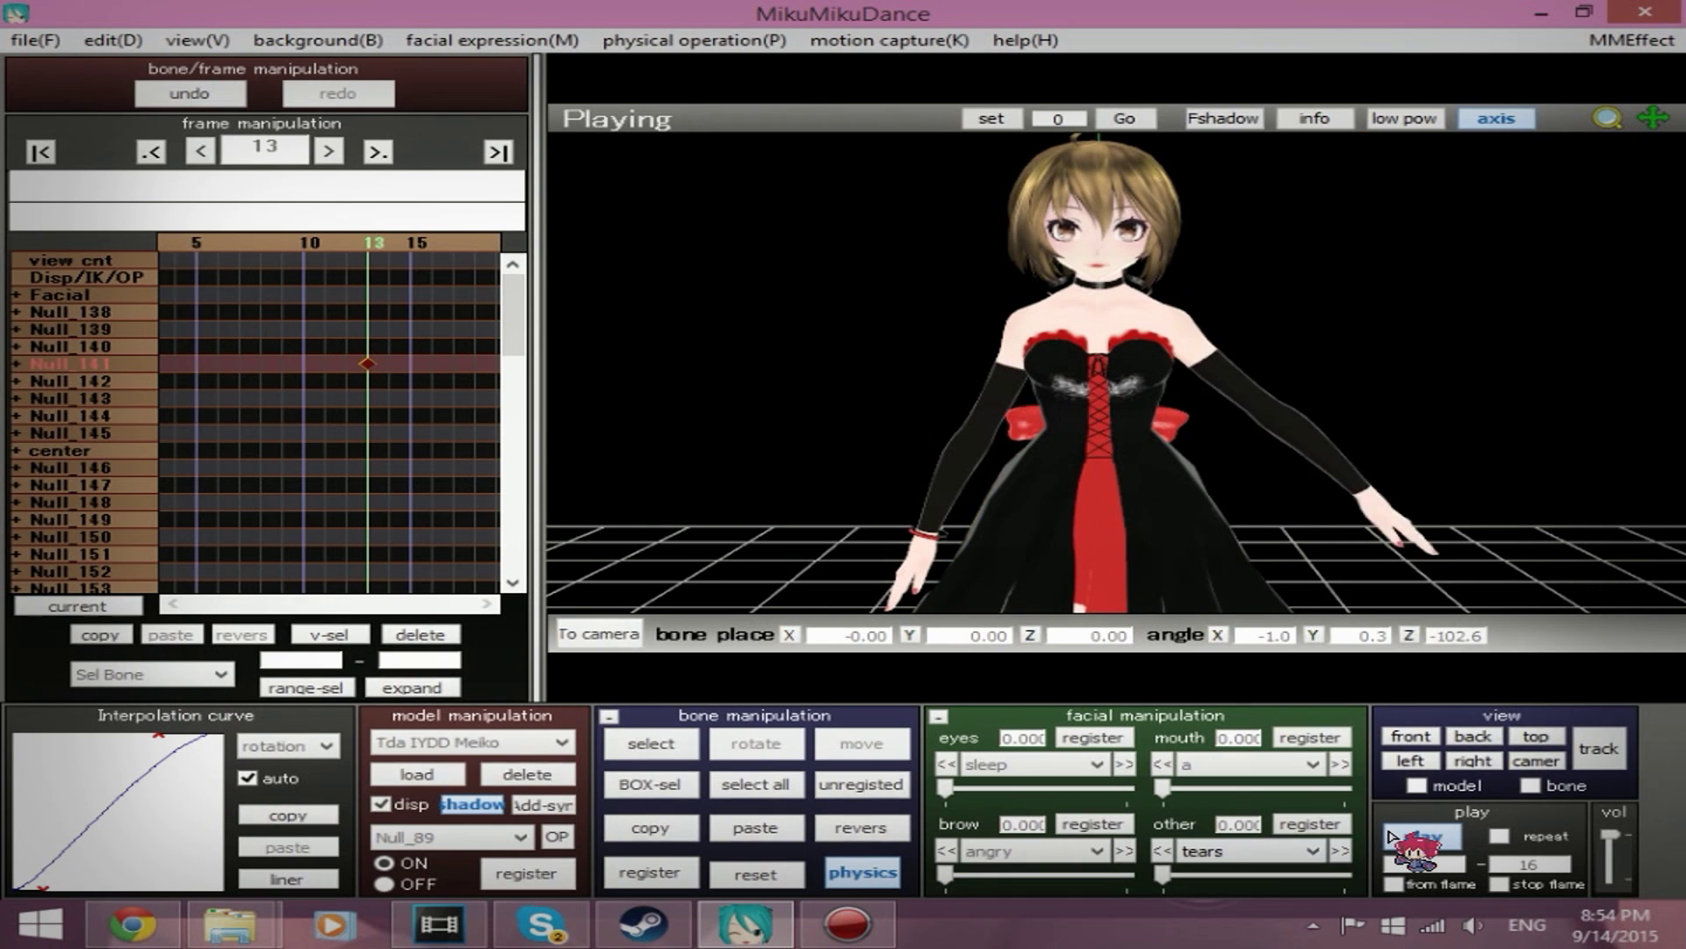
click(1399, 836)
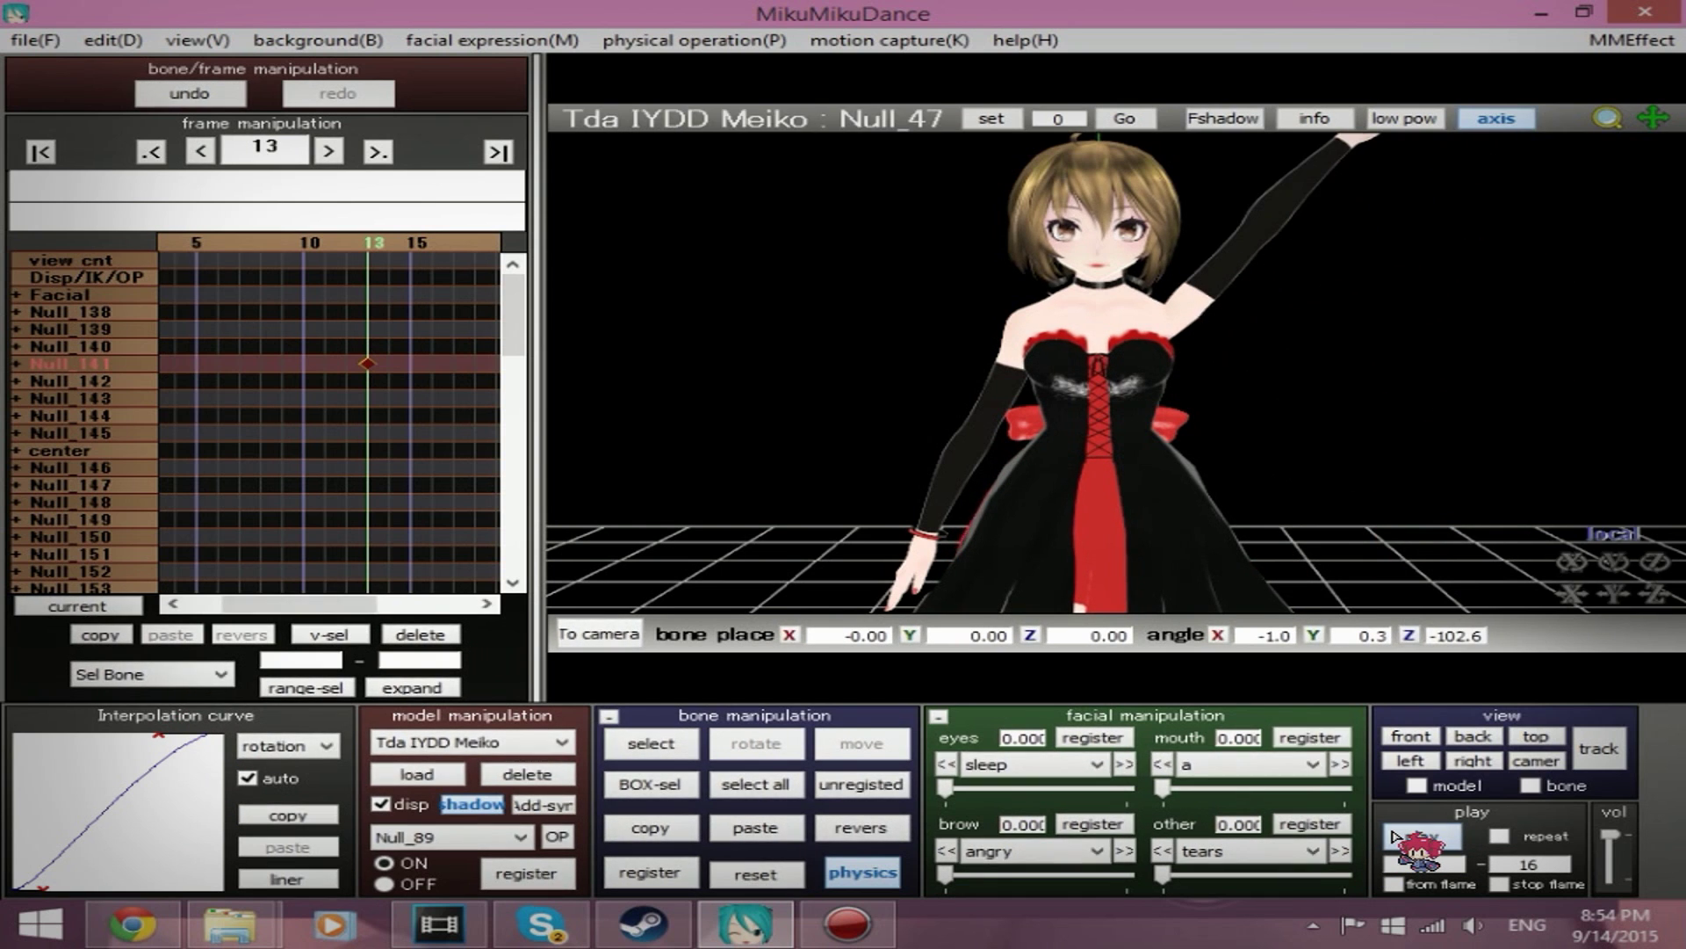
click(1403, 836)
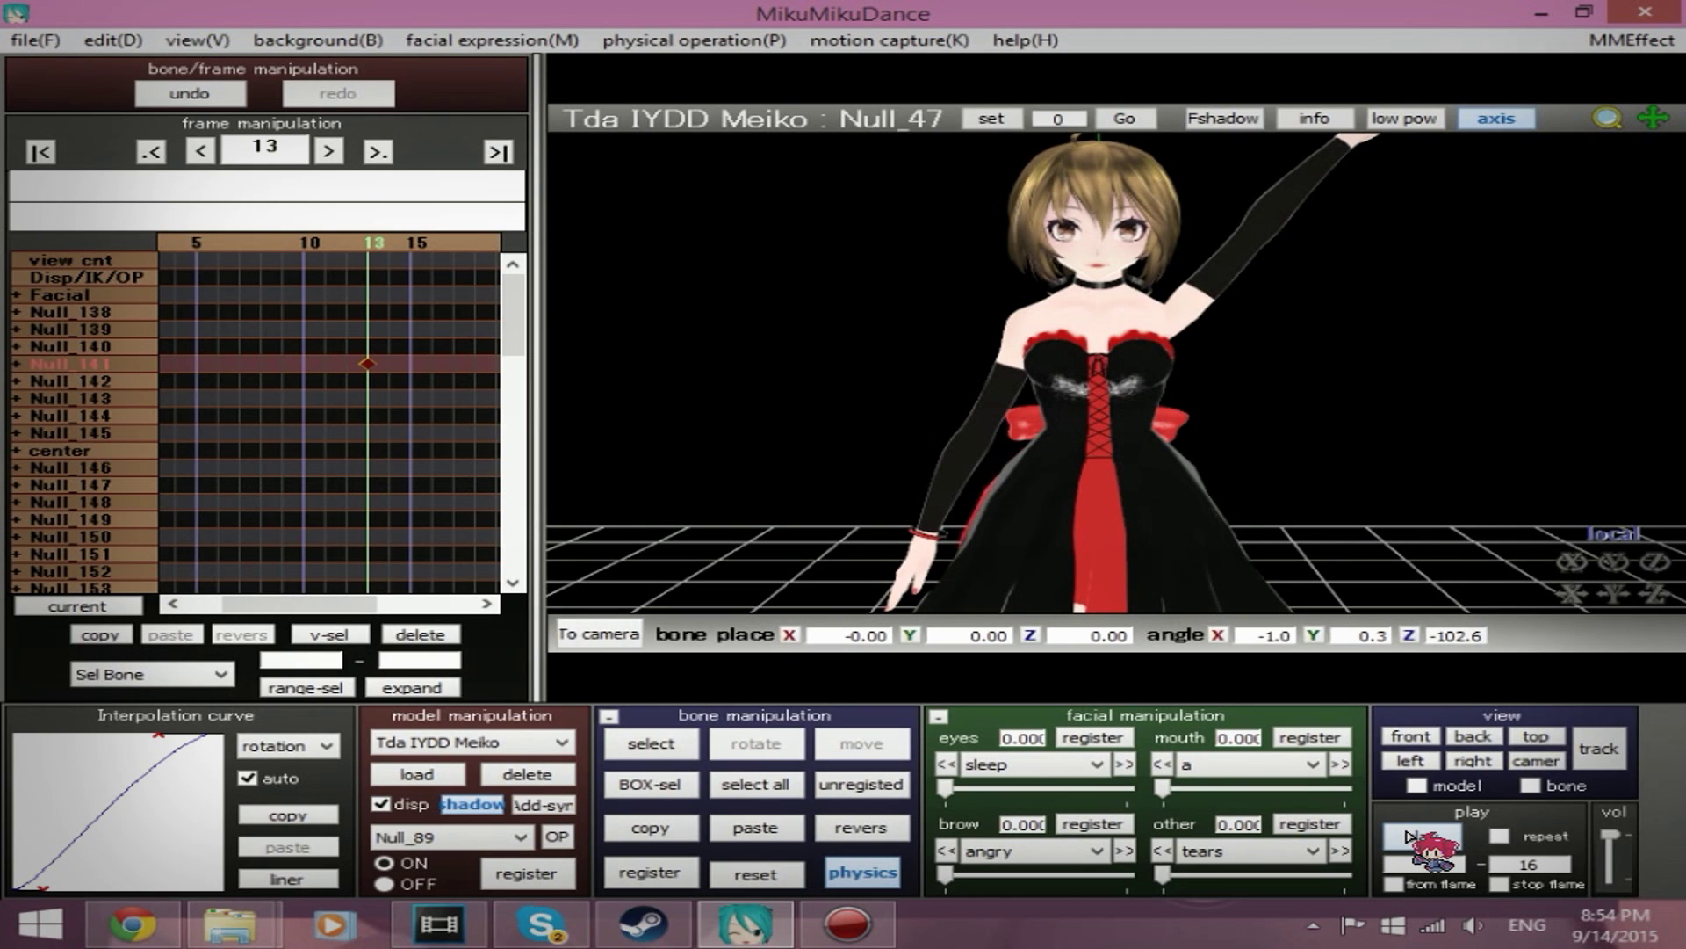
click(1408, 835)
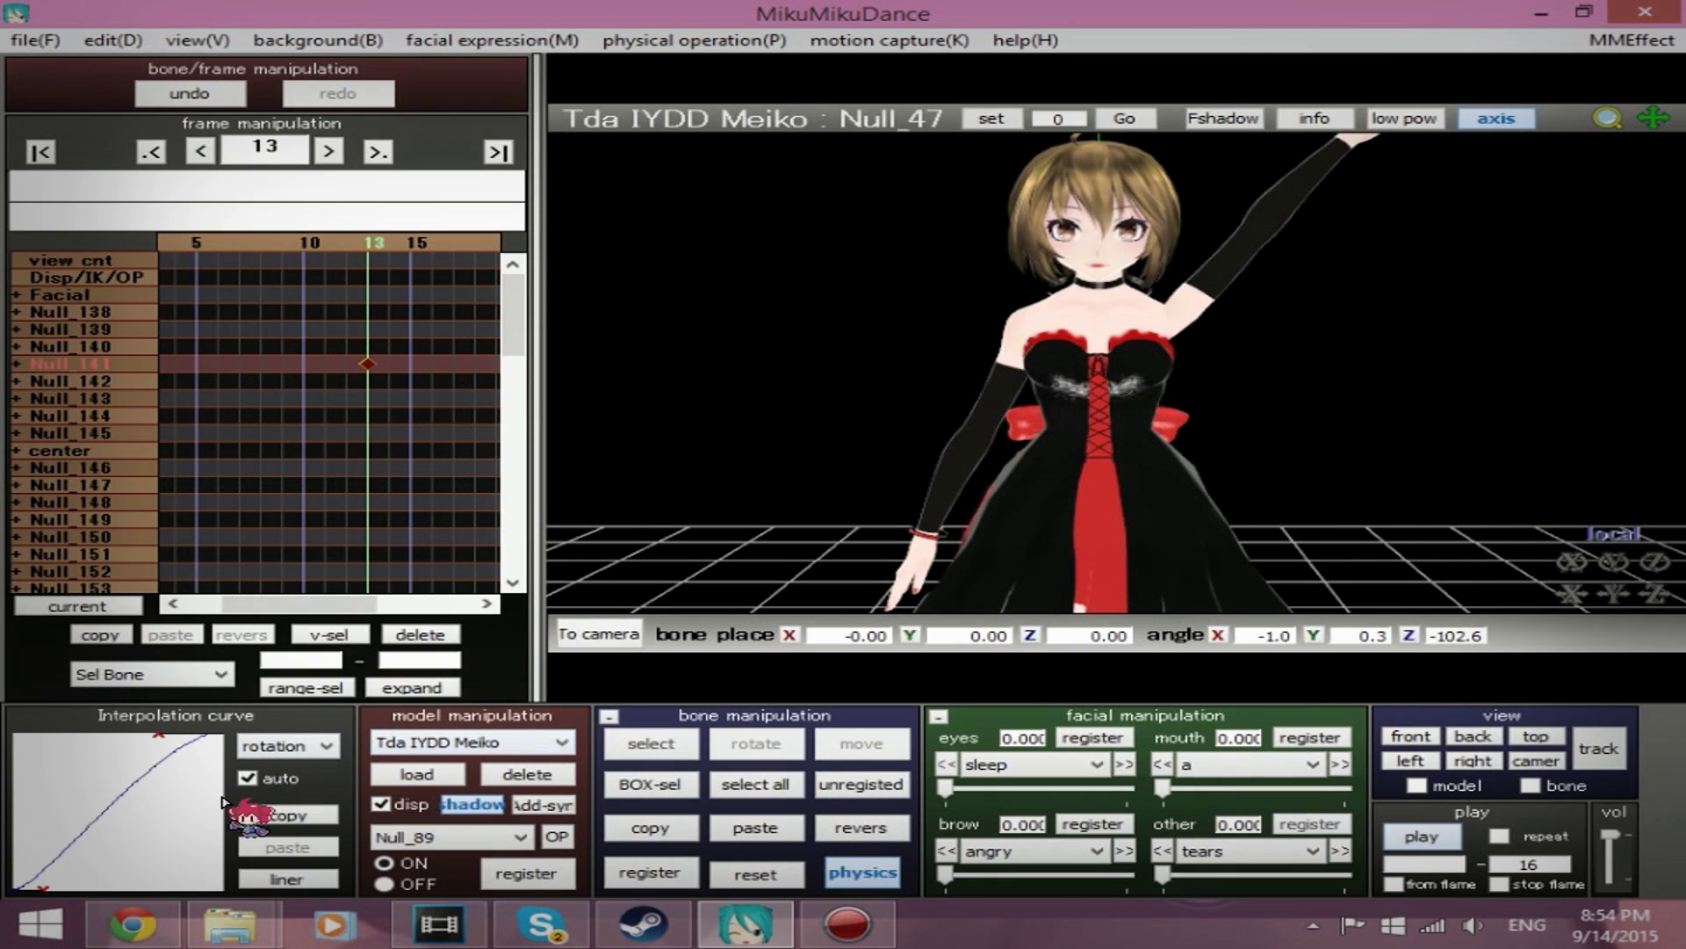
Step: Reset the rotation curve to linear, orbit around Meiko, then drag the upper handle top-left for a natural curve
click(309, 876)
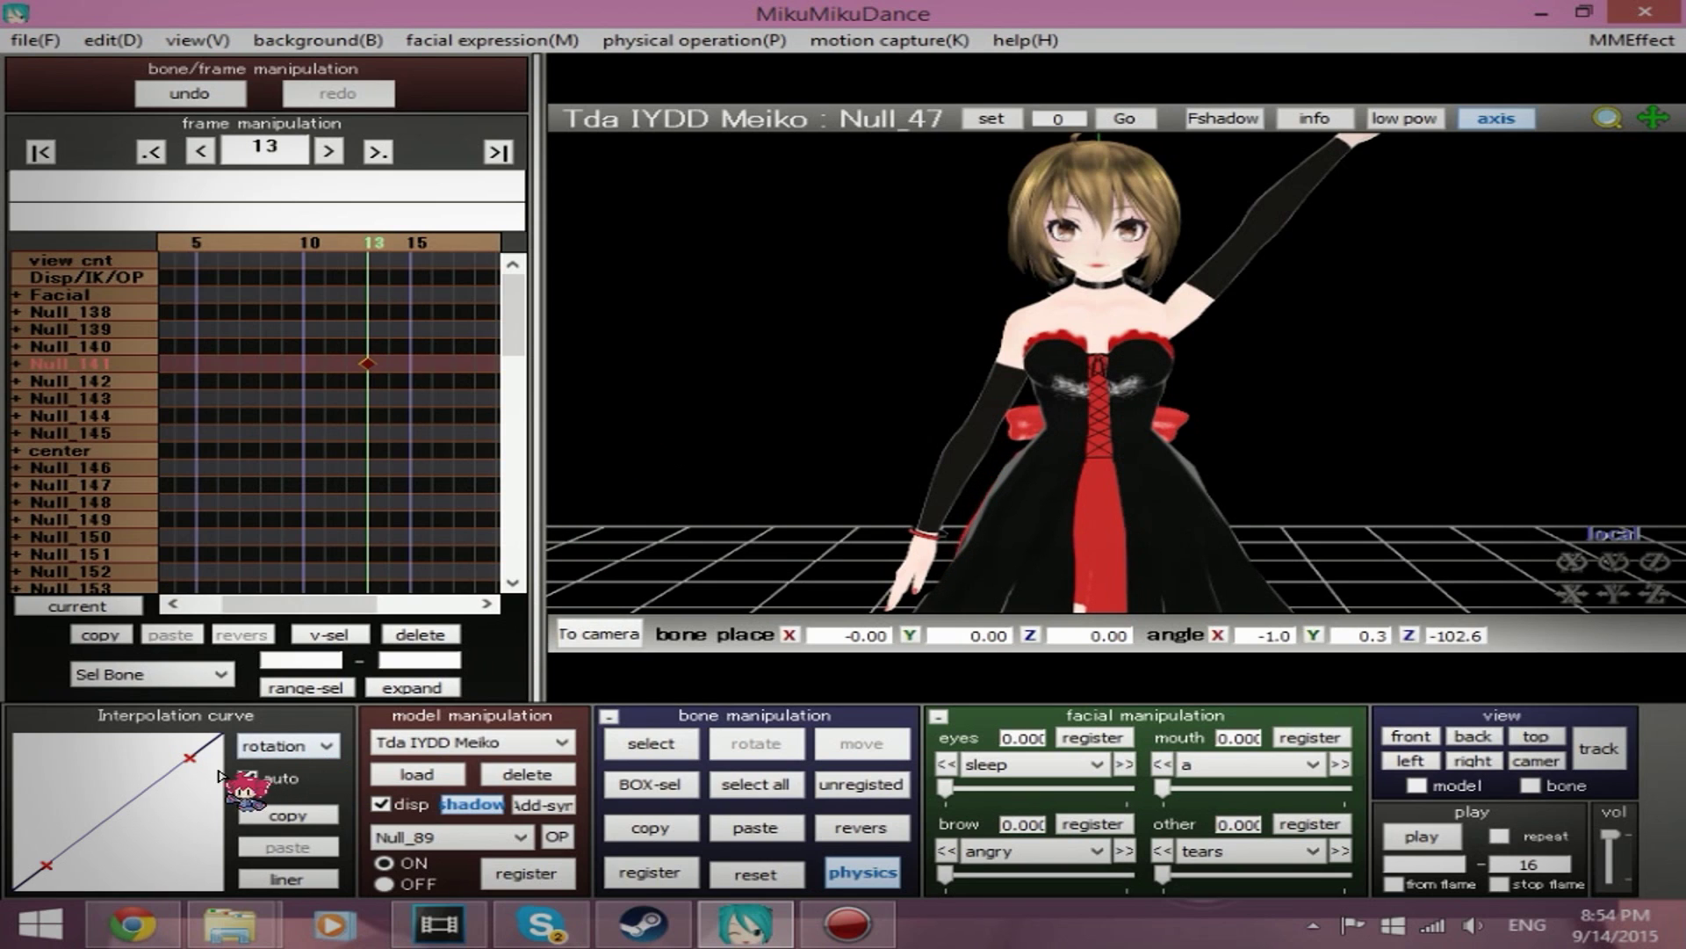
mouse_move(190, 757)
mouse_down()
mouse_move(224, 710)
mouse_move(94, 708)
mouse_move(105, 817)
mouse_move(188, 870)
mouse_move(191, 752)
mouse_up()
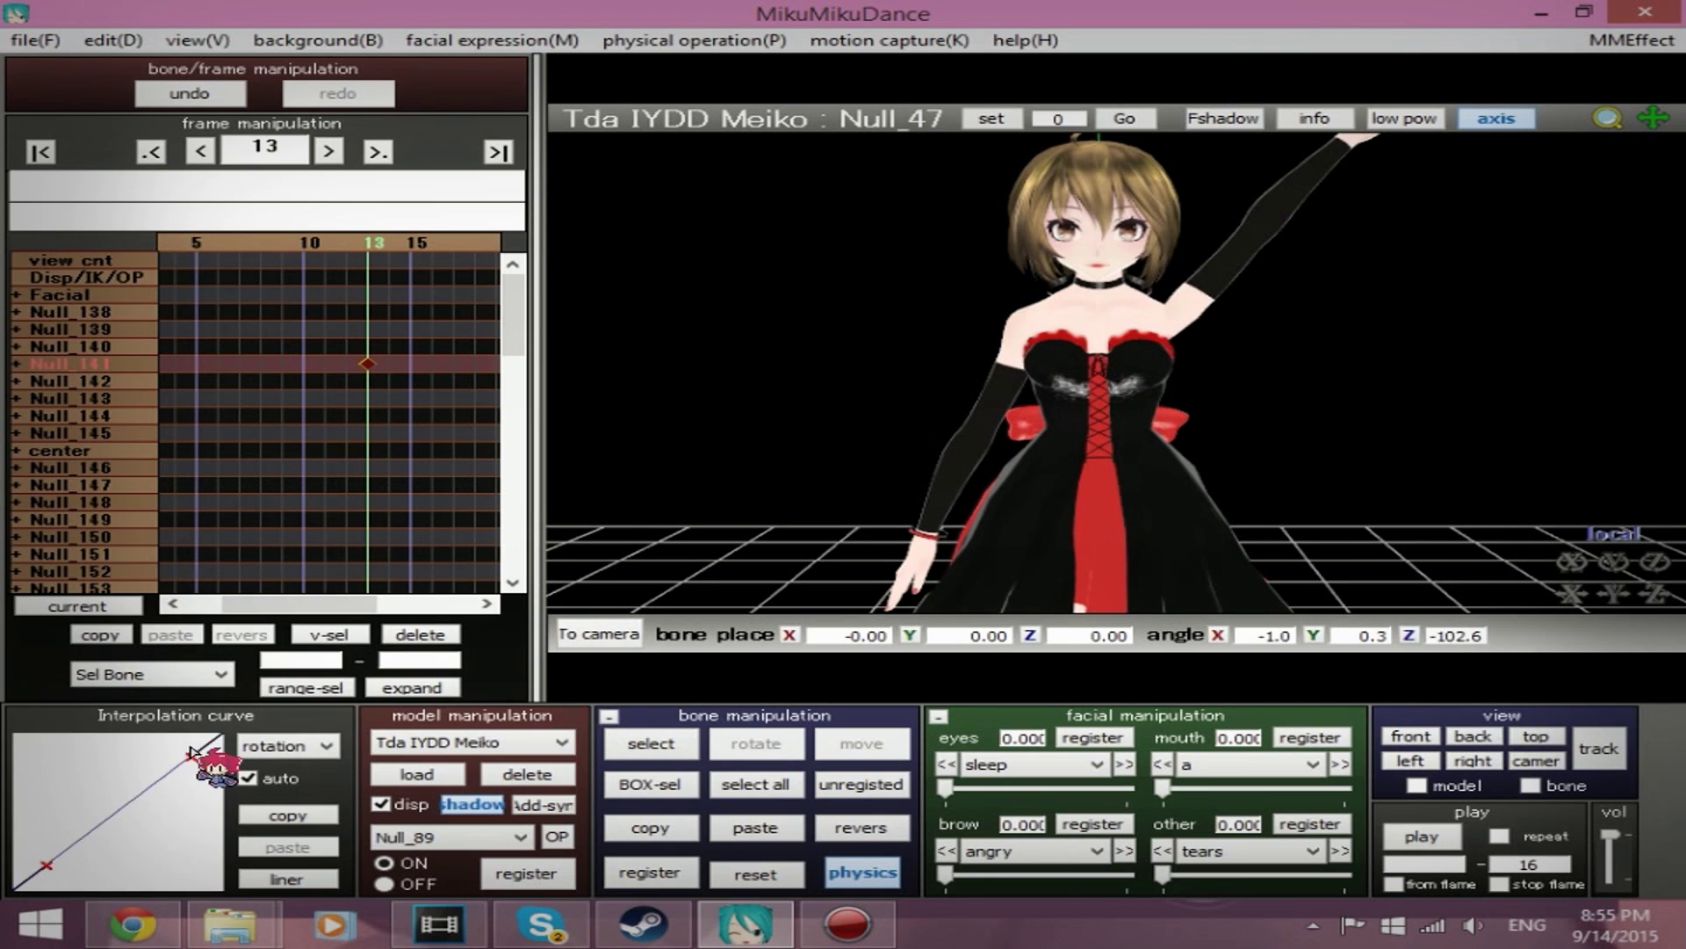
click(286, 878)
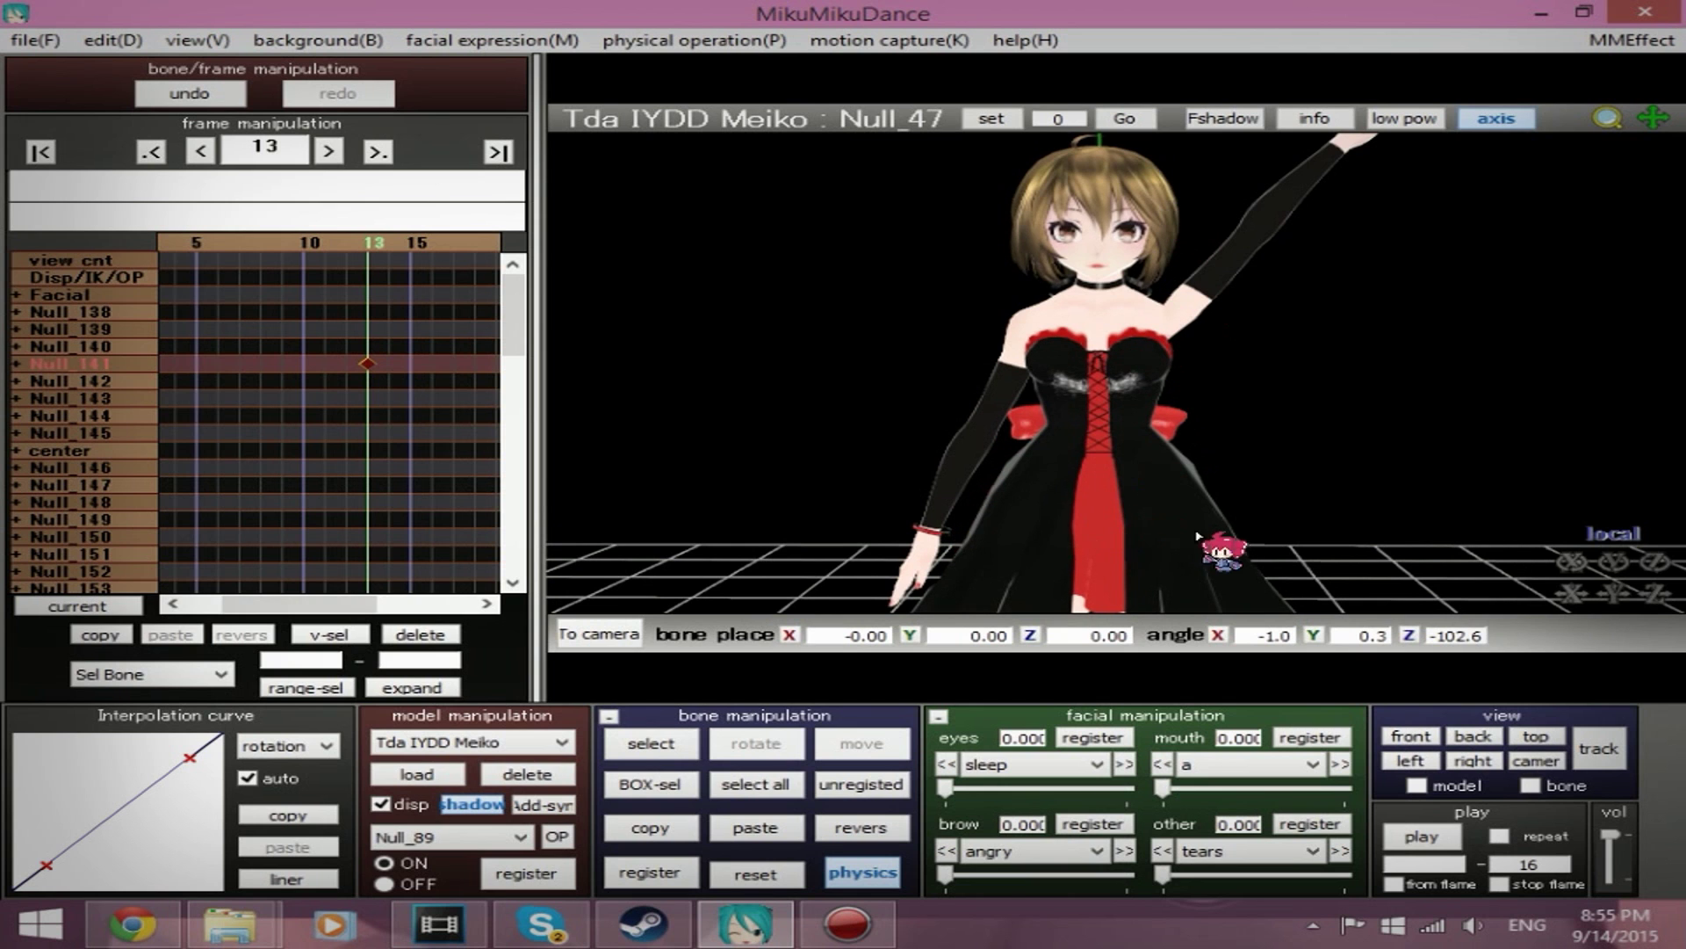
right_drag(1177, 494, 984, 500)
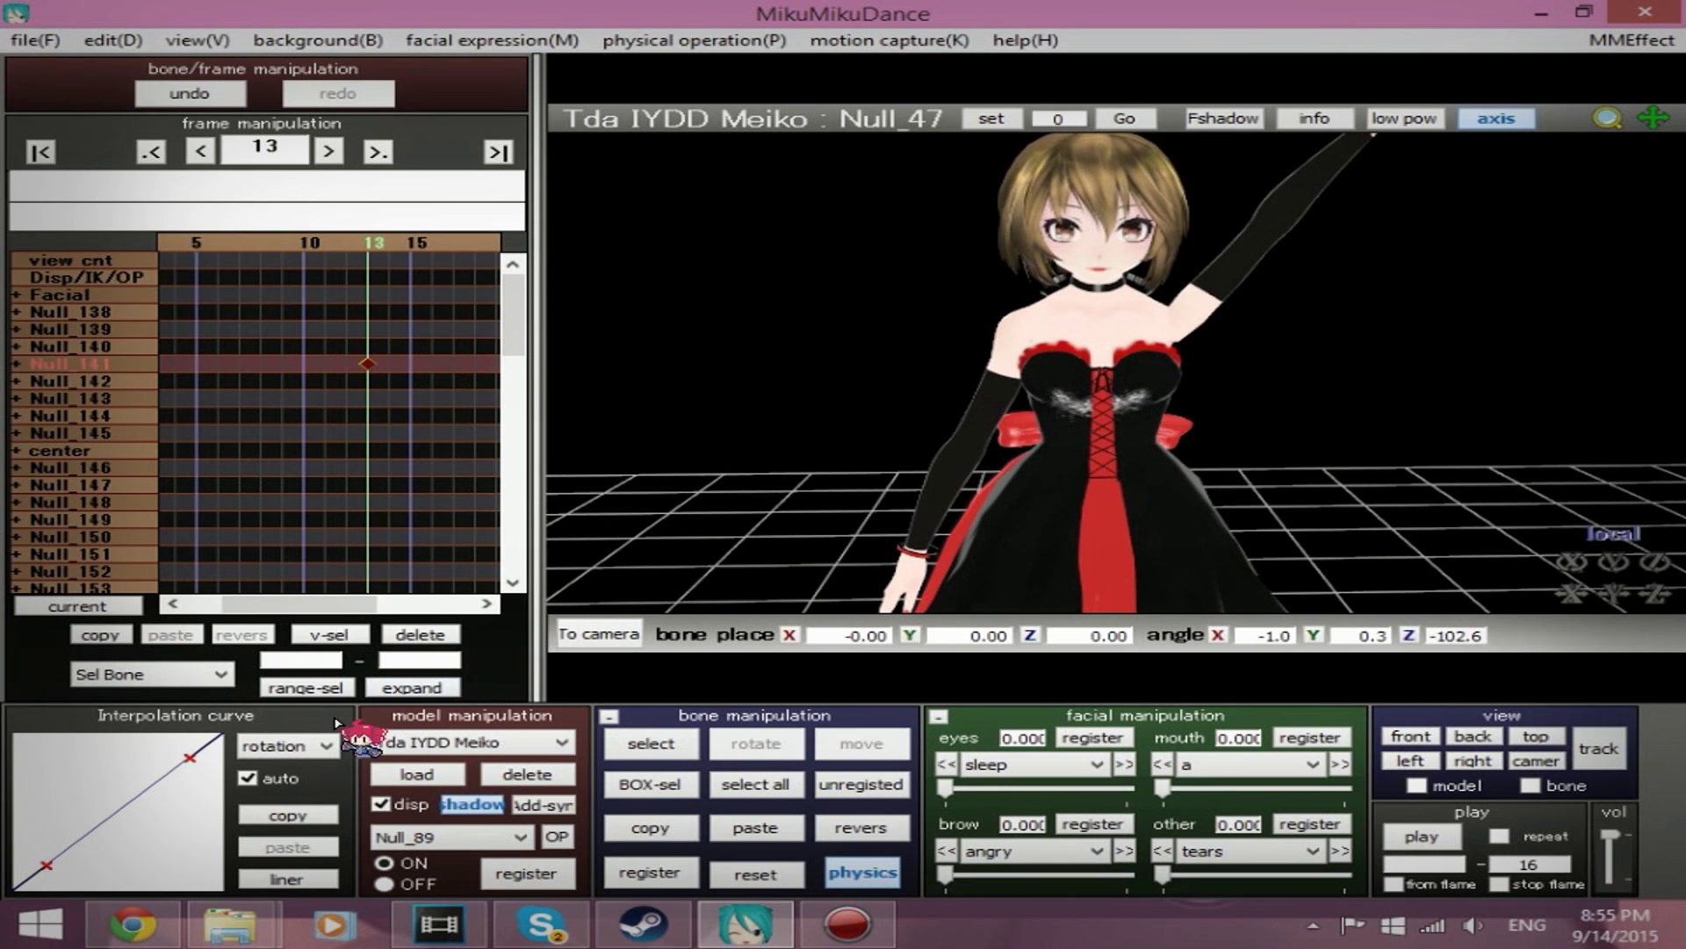
drag(190, 759, 155, 735)
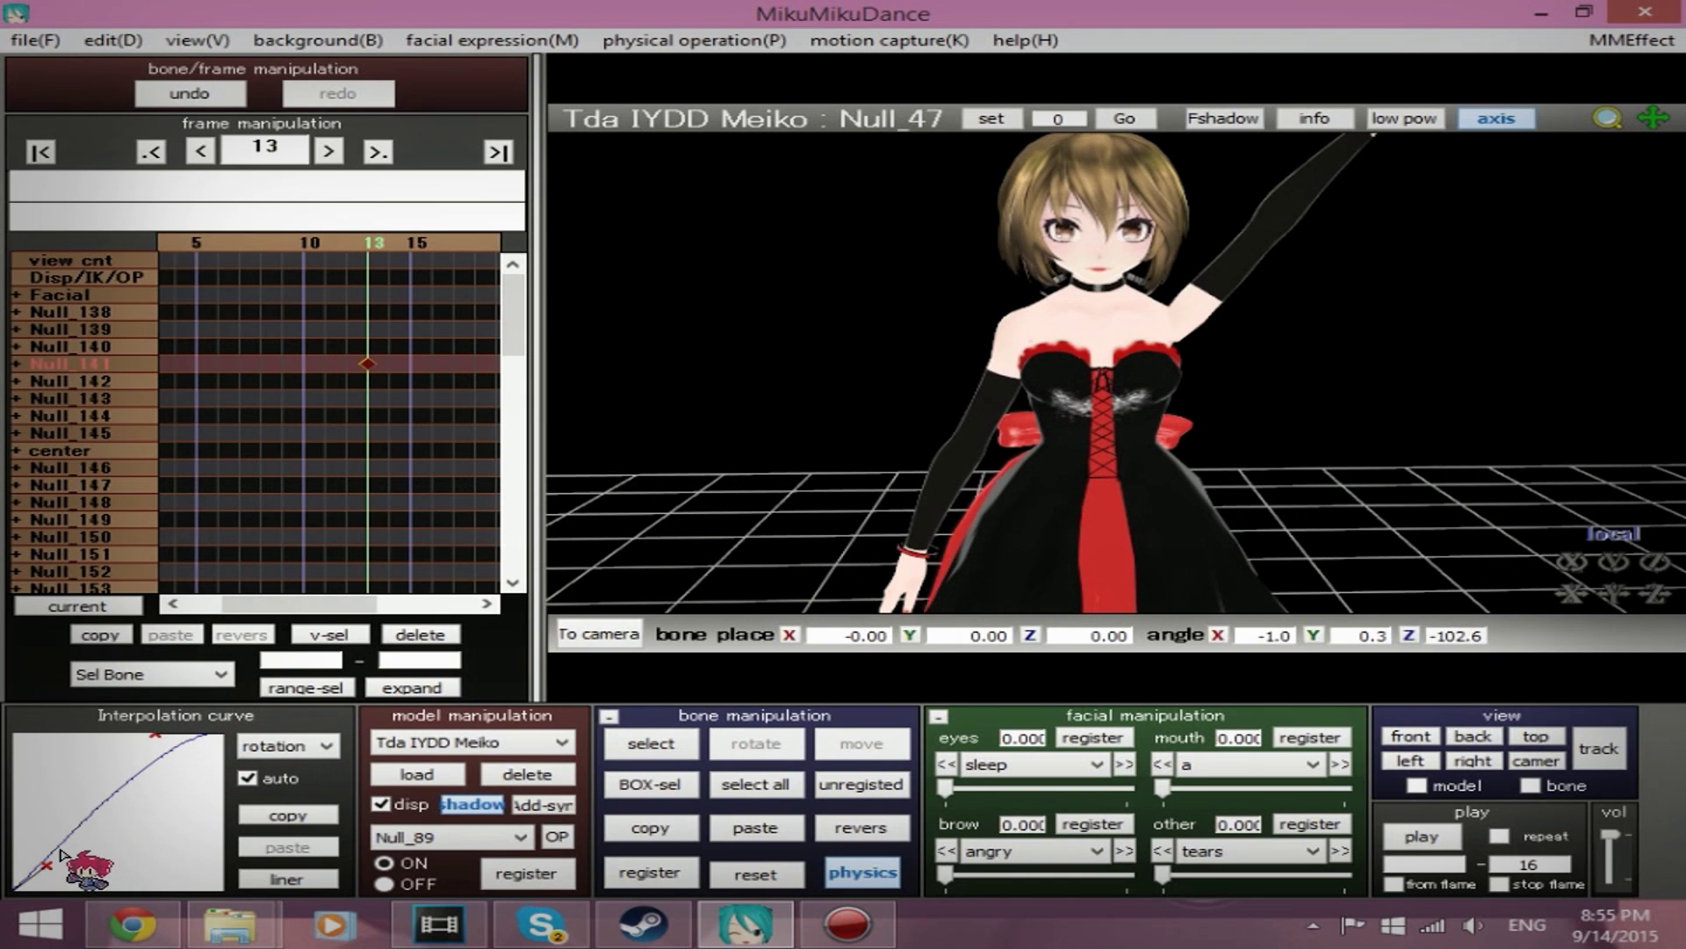